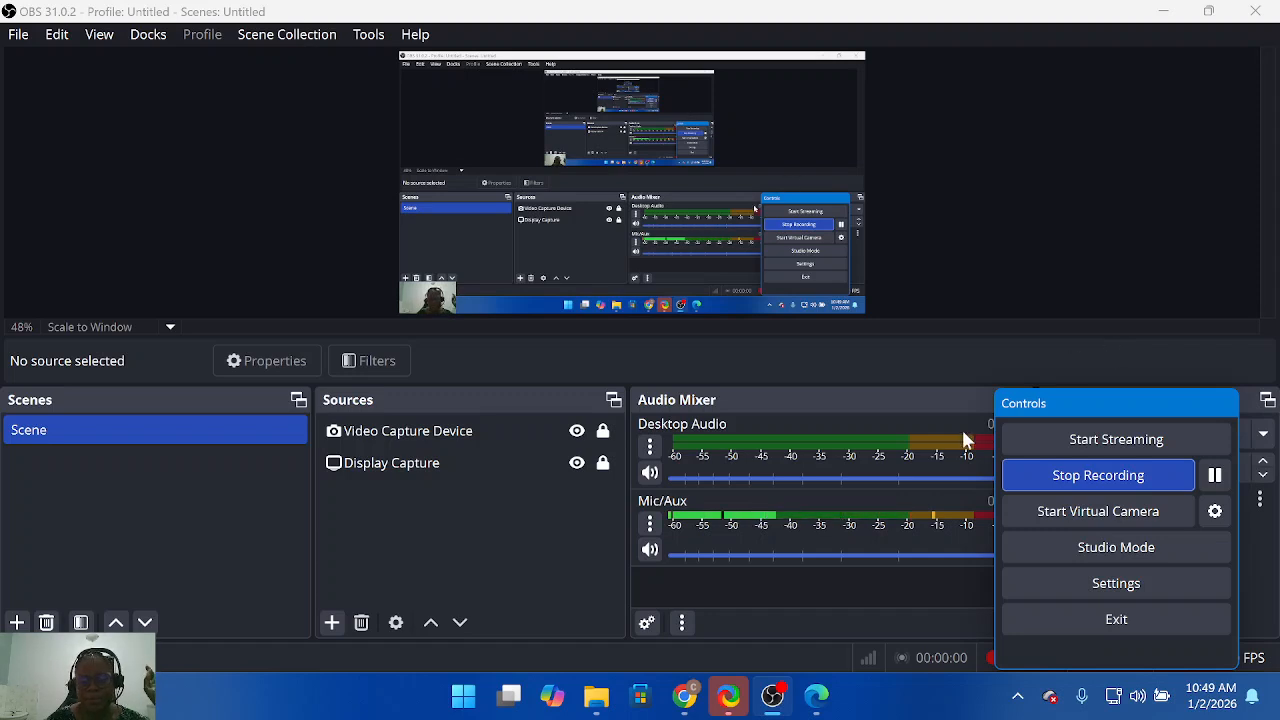
# Step: Bring the Notion DOMAIN CREATION window forward and open a new Incognito window from Chrome's menu
pyautogui.click(688, 704)
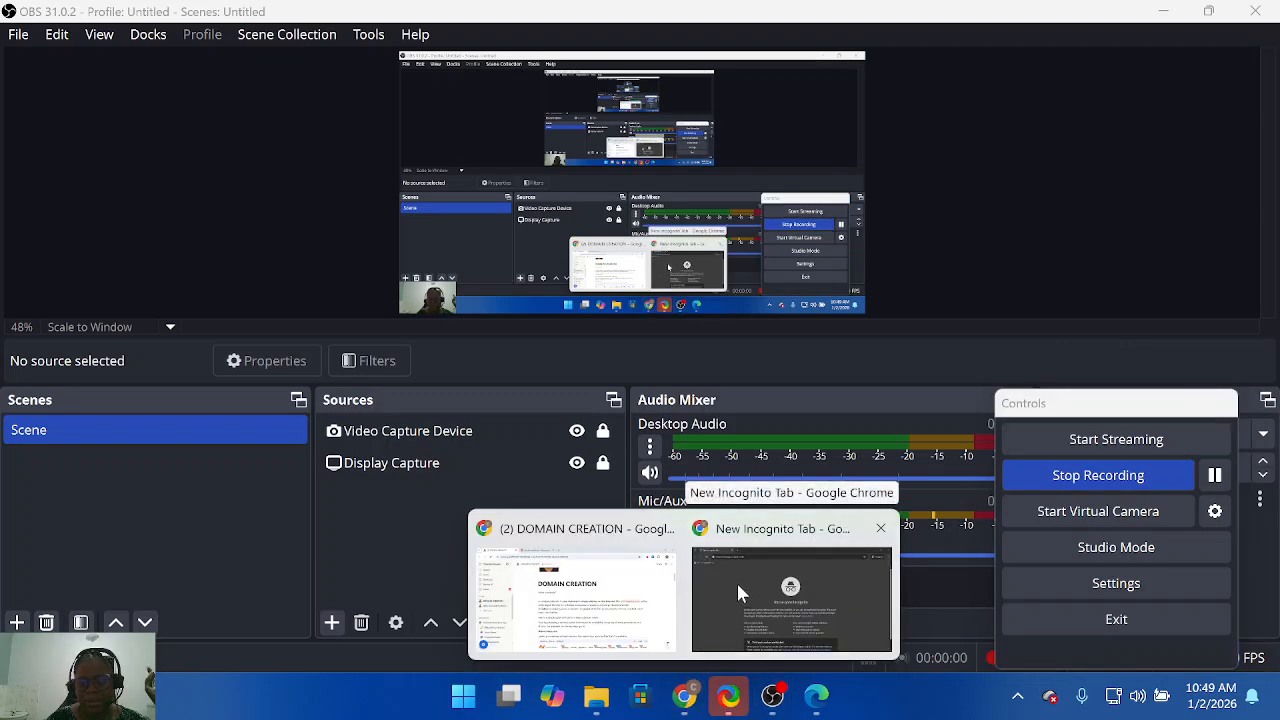
pyautogui.click(737, 590)
pyautogui.moveTo(703, 706)
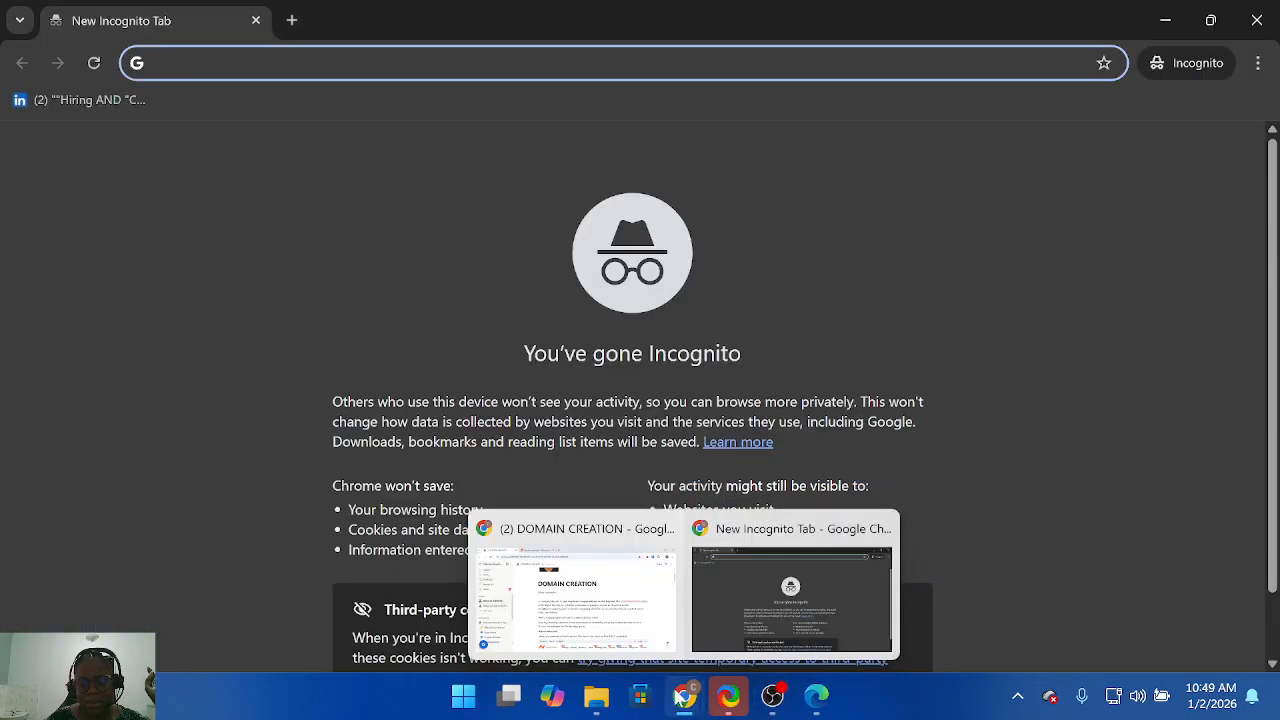
pyautogui.click(617, 622)
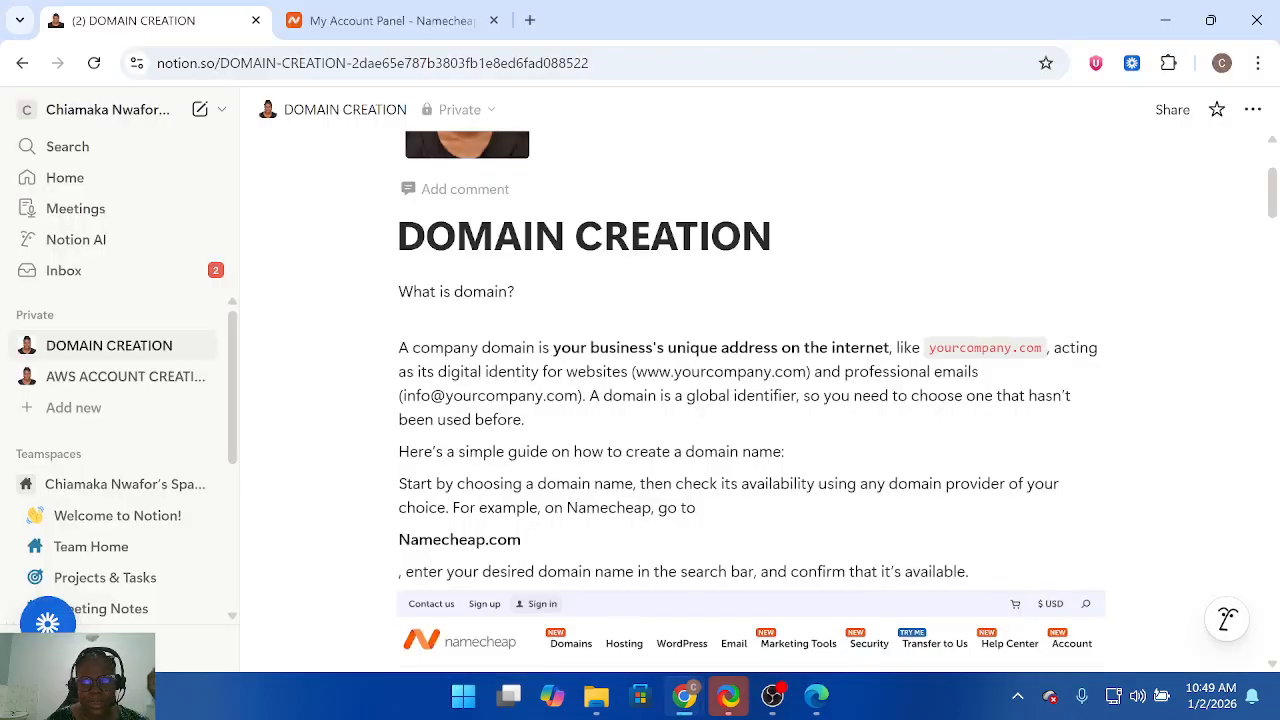
pyautogui.click(1256, 66)
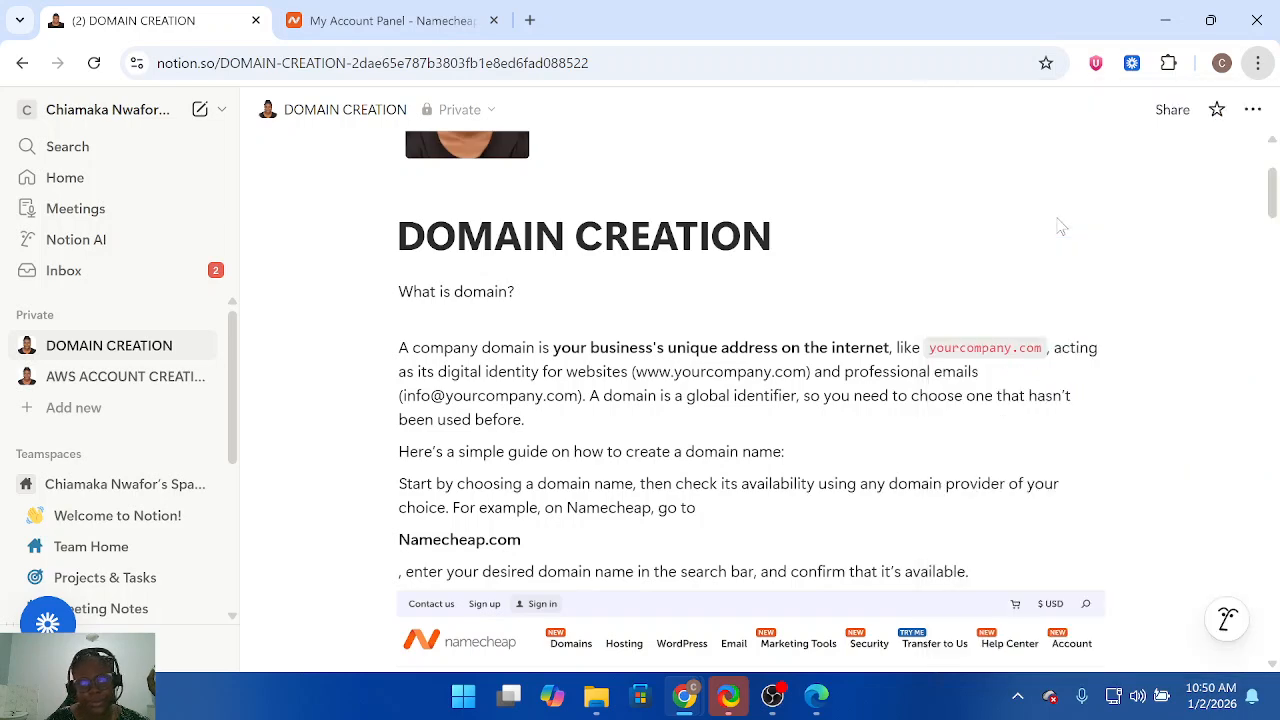
pyautogui.click(1058, 218)
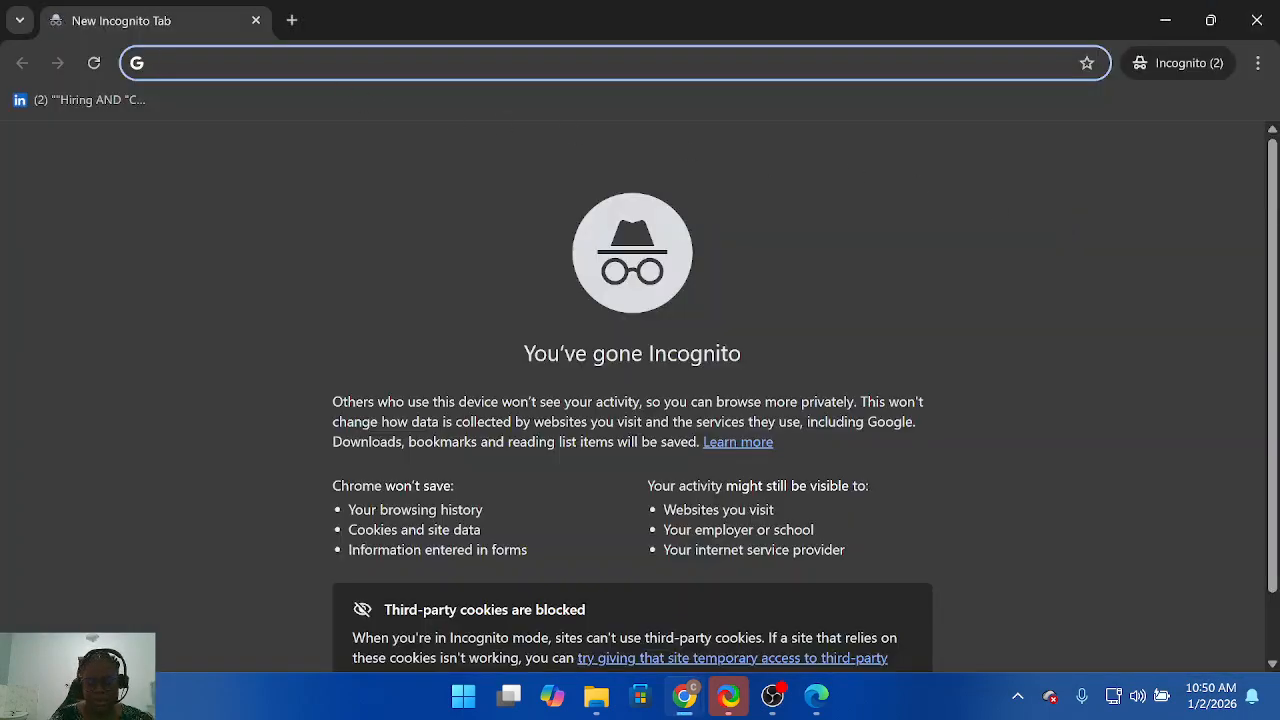
# Step: Enter namecheap.com in the address bar, fixing typos, and load the Namecheap homepage
pyautogui.write('nampe')
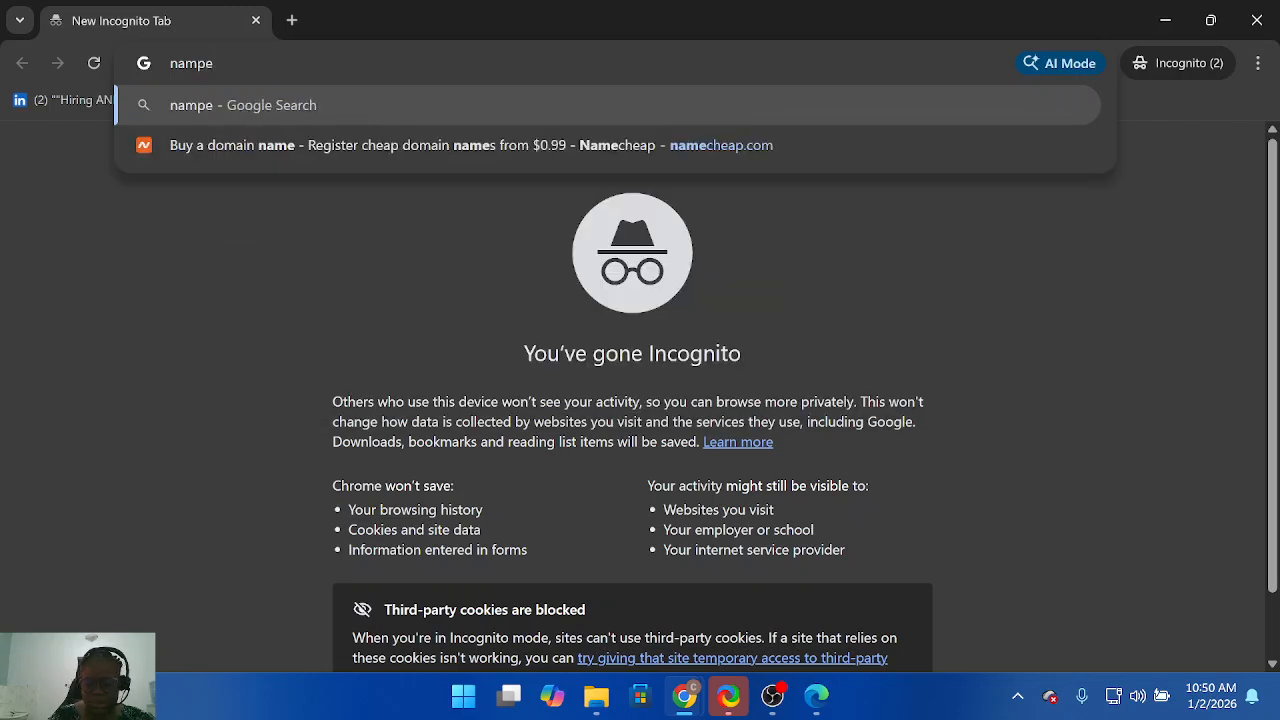
pyautogui.press('BackSpace')
pyautogui.press('BackSpace')
pyautogui.write('e')
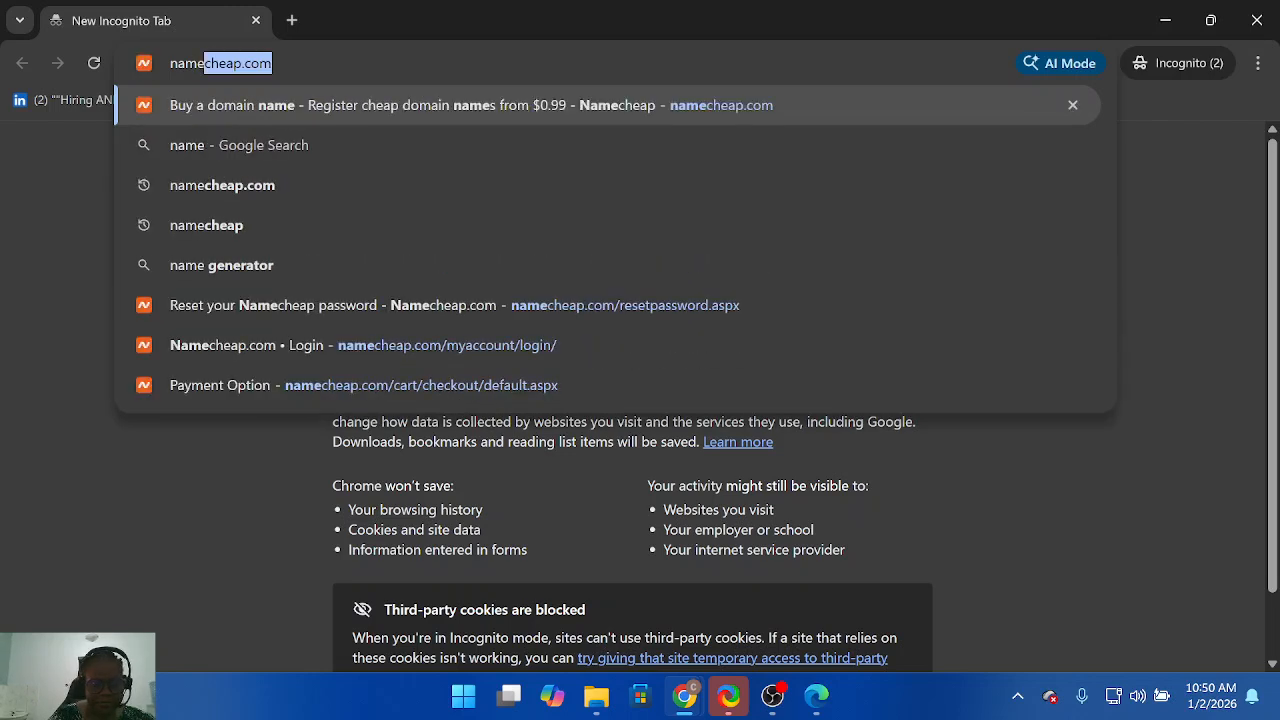
pyautogui.write('cha')
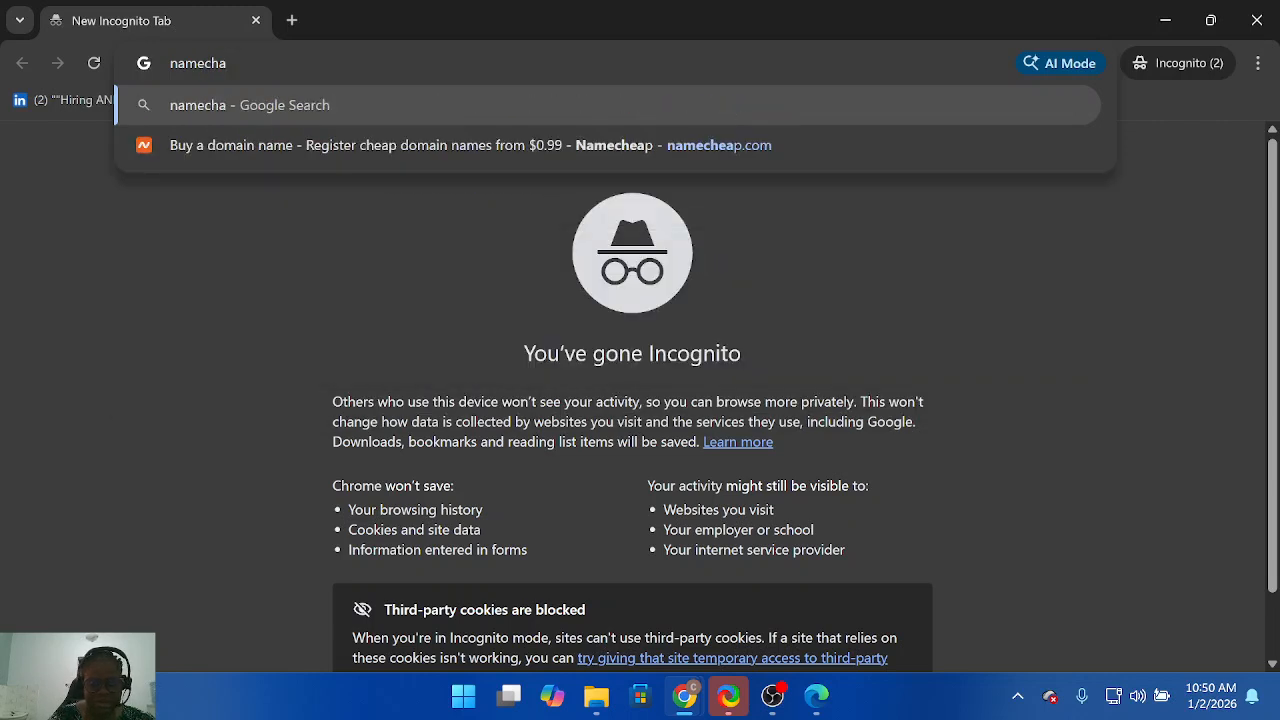
pyautogui.press('BackSpace')
pyautogui.write('e')
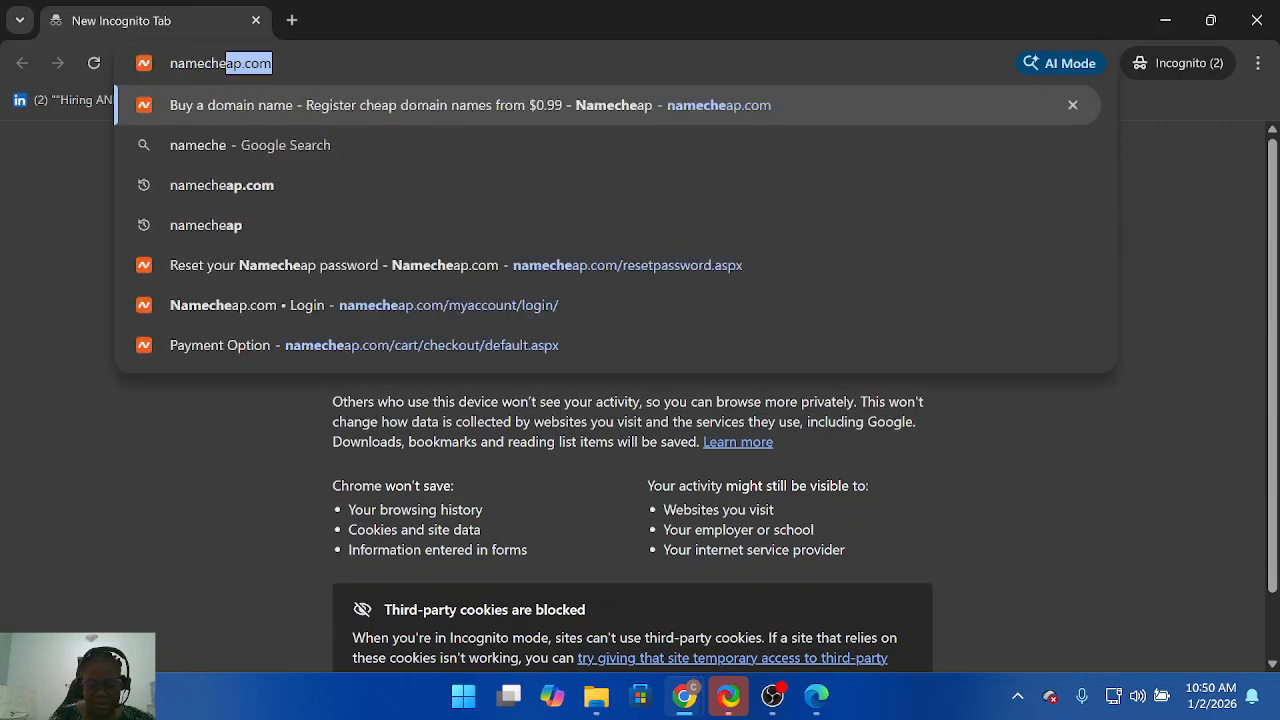
pyautogui.write('ap.com')
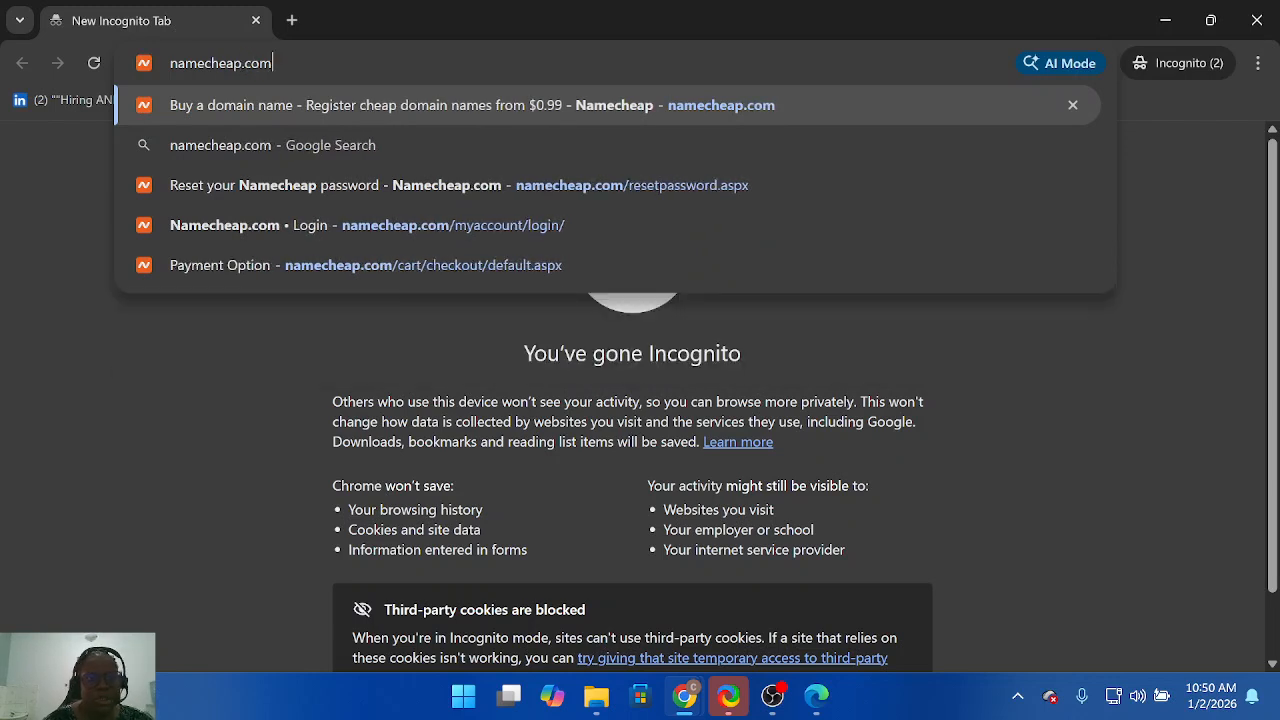
pyautogui.press('Return')
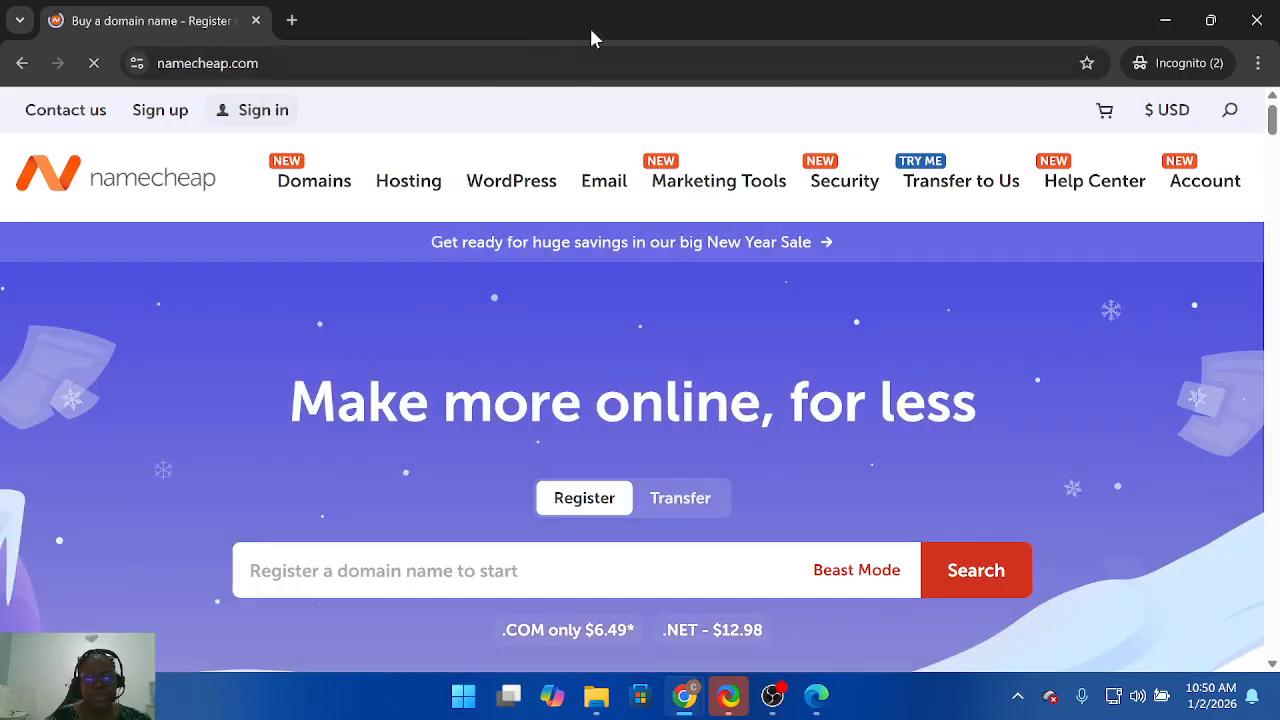
pyautogui.moveTo(295, 143)
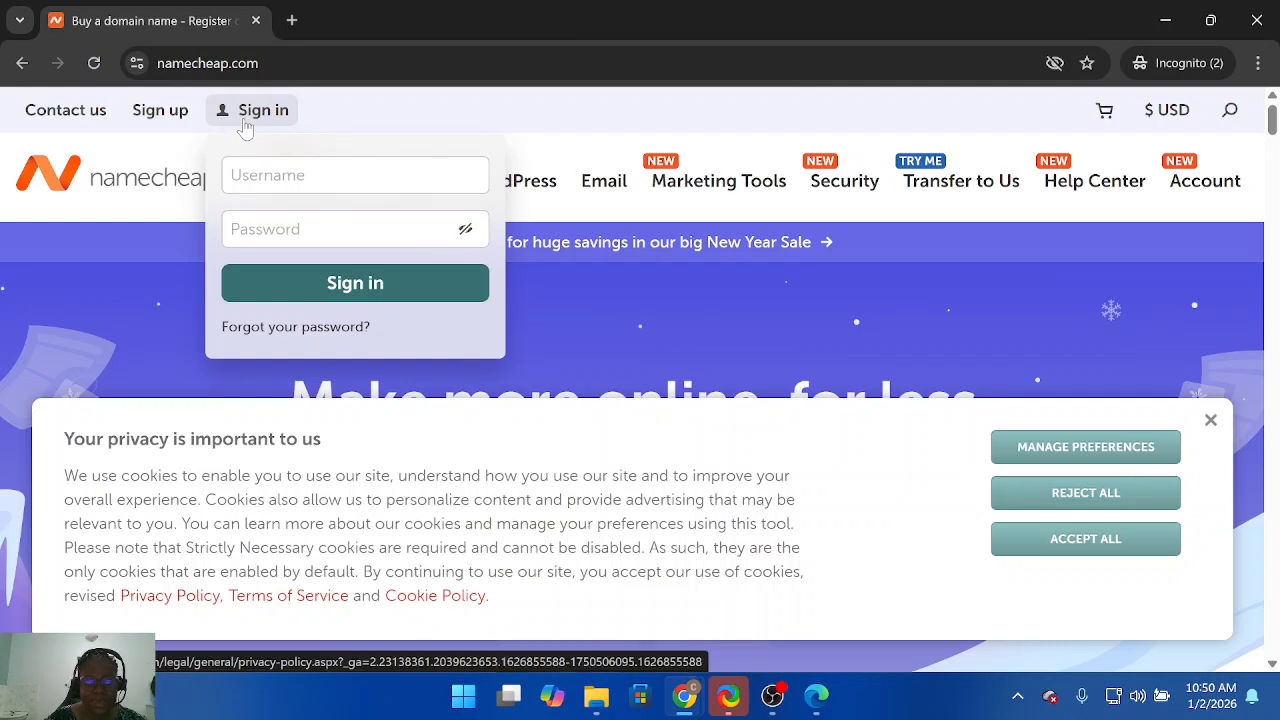
# Step: Go to Namecheap's signup page, dismiss the cookie notice, and enter the username
pyautogui.click(168, 118)
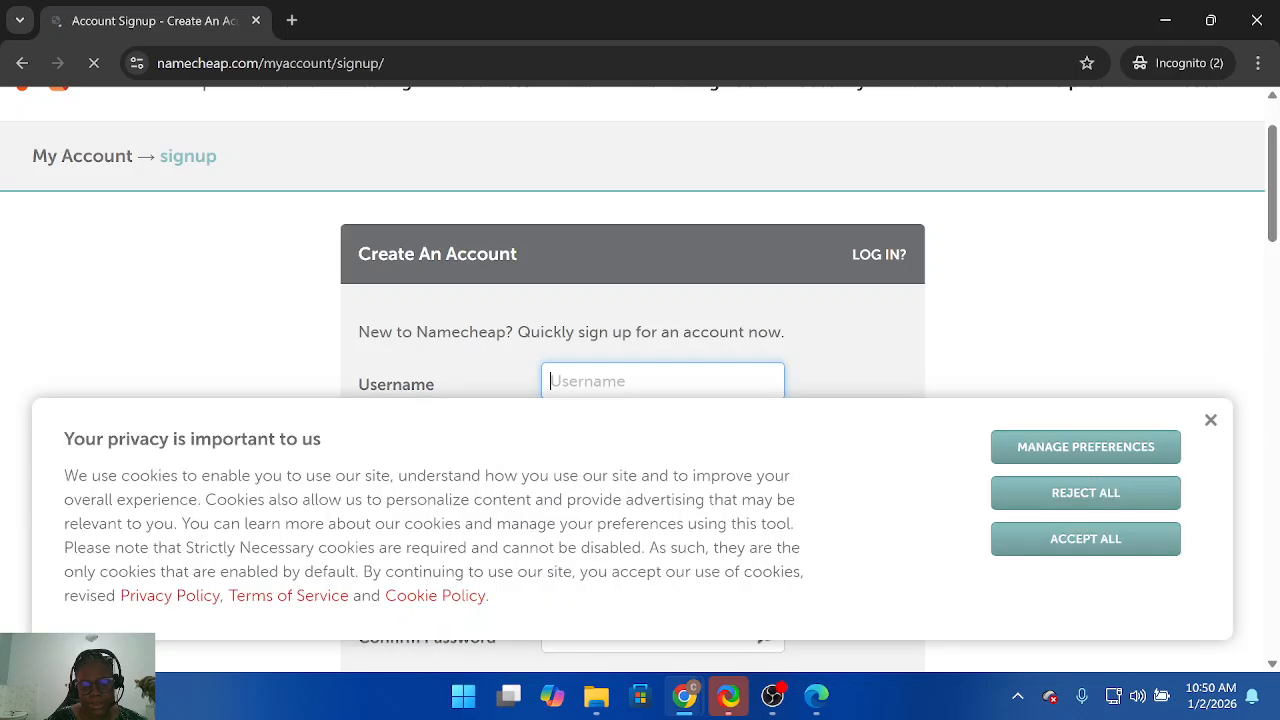
pyautogui.click(1209, 421)
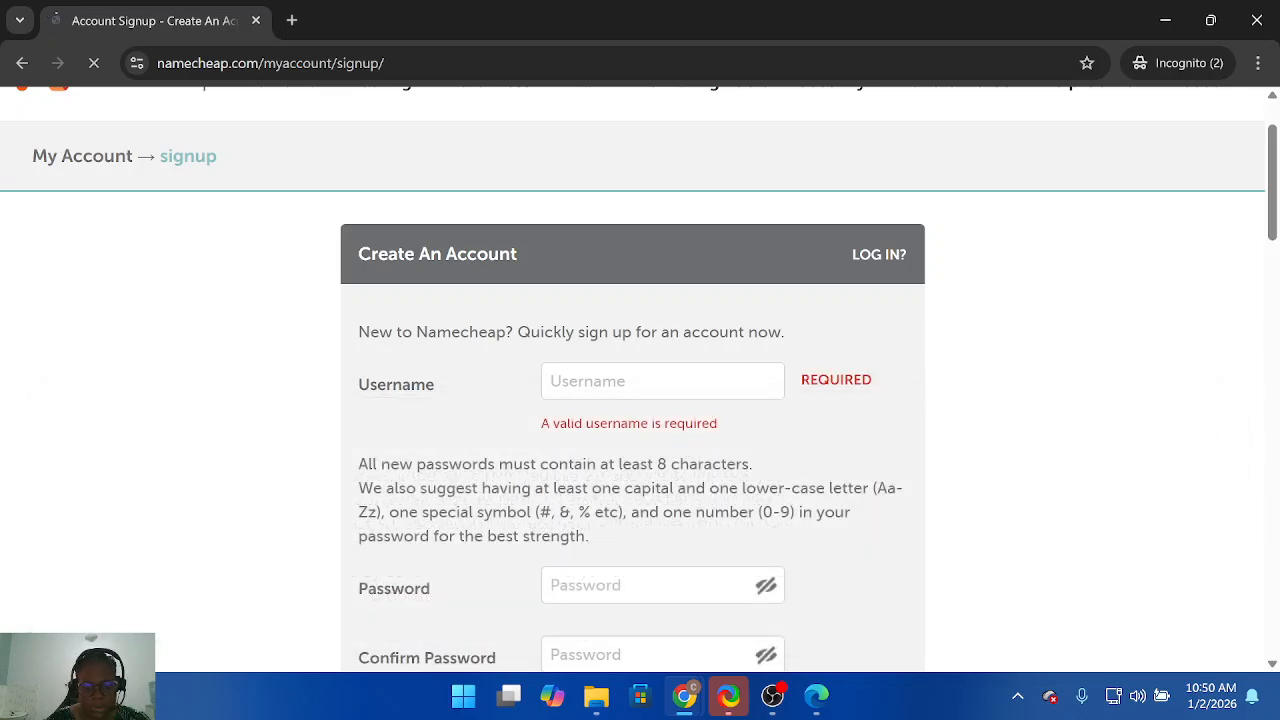
pyautogui.click(549, 390)
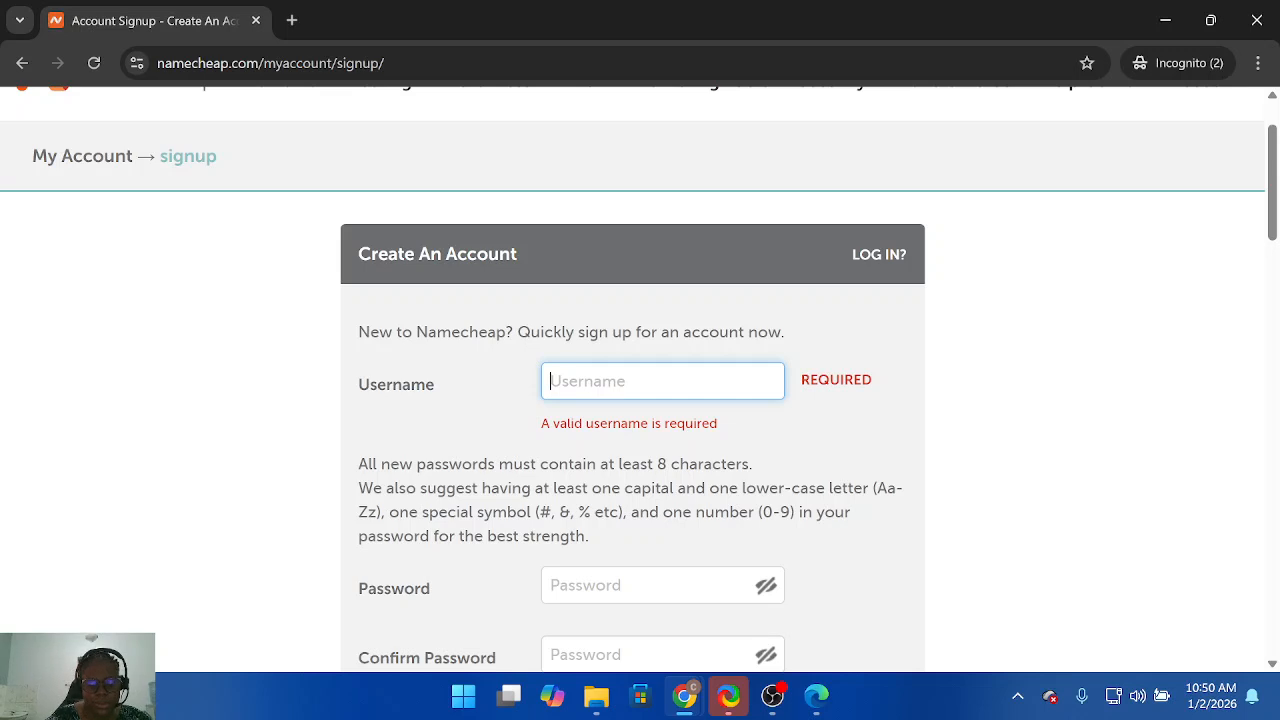
pyautogui.write('A')
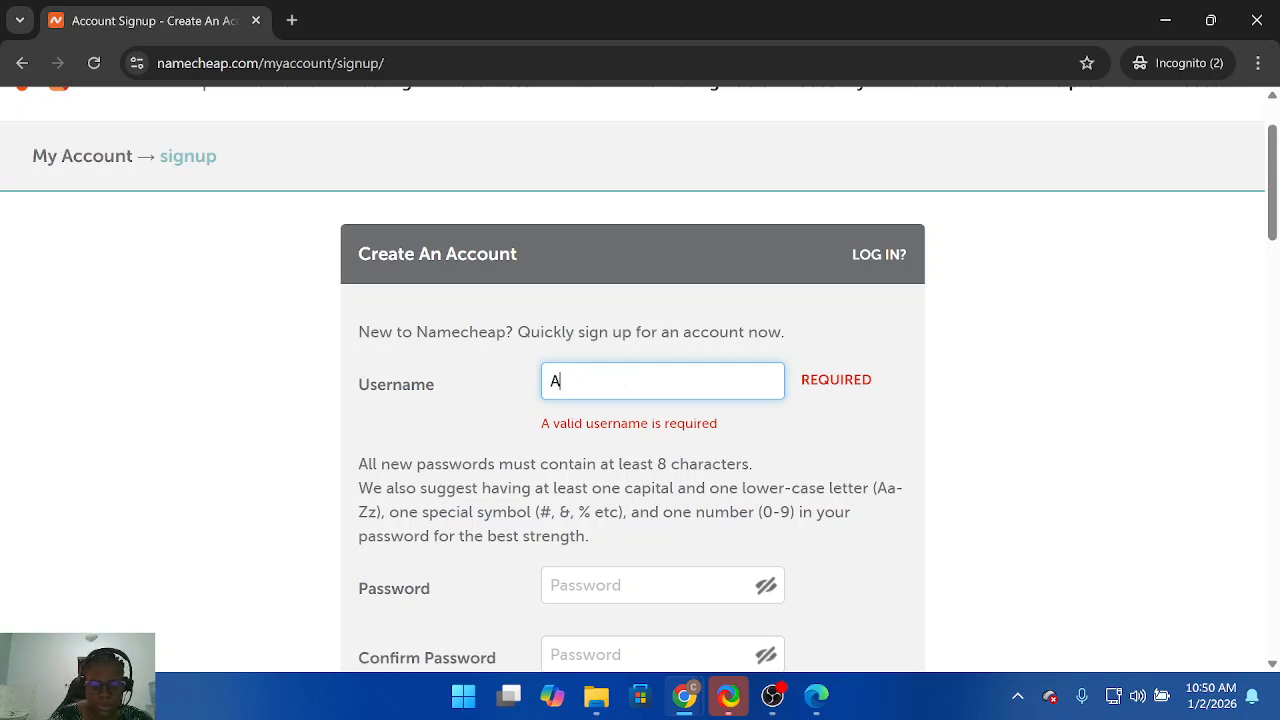
pyautogui.write('ka')
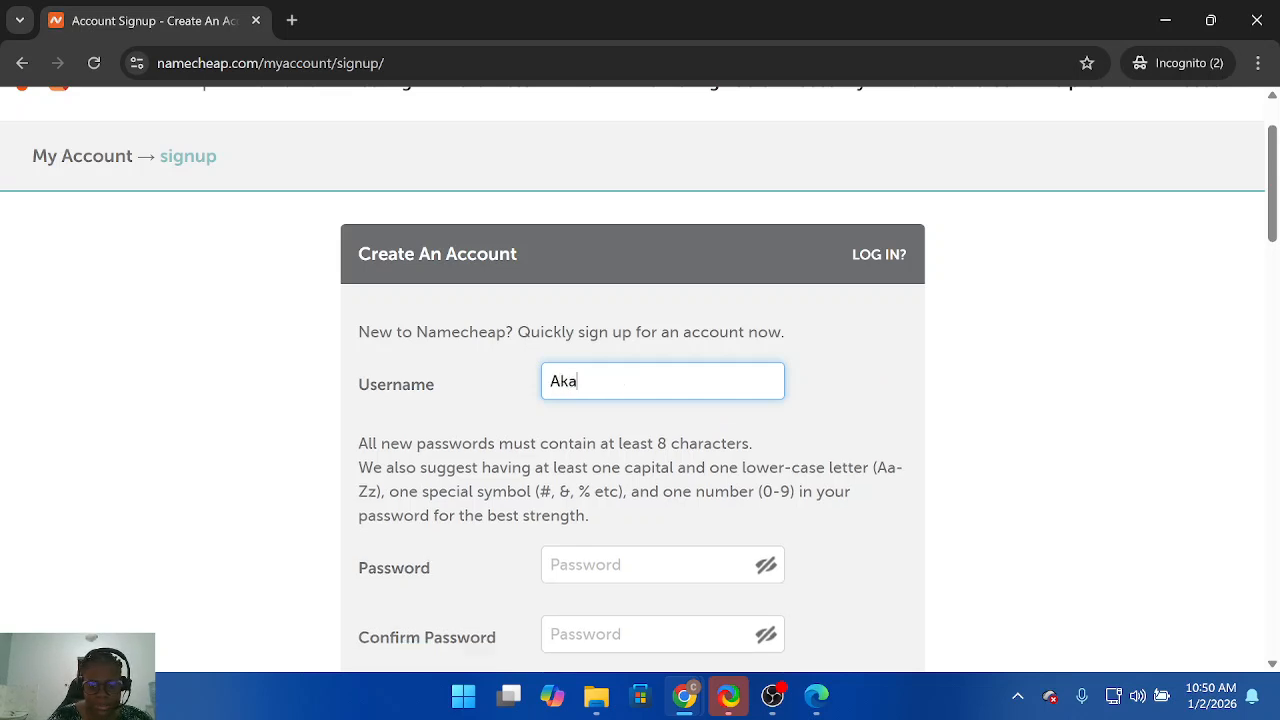
pyautogui.press('BackSpace')
pyautogui.press('BackSpace')
pyautogui.write('makz')
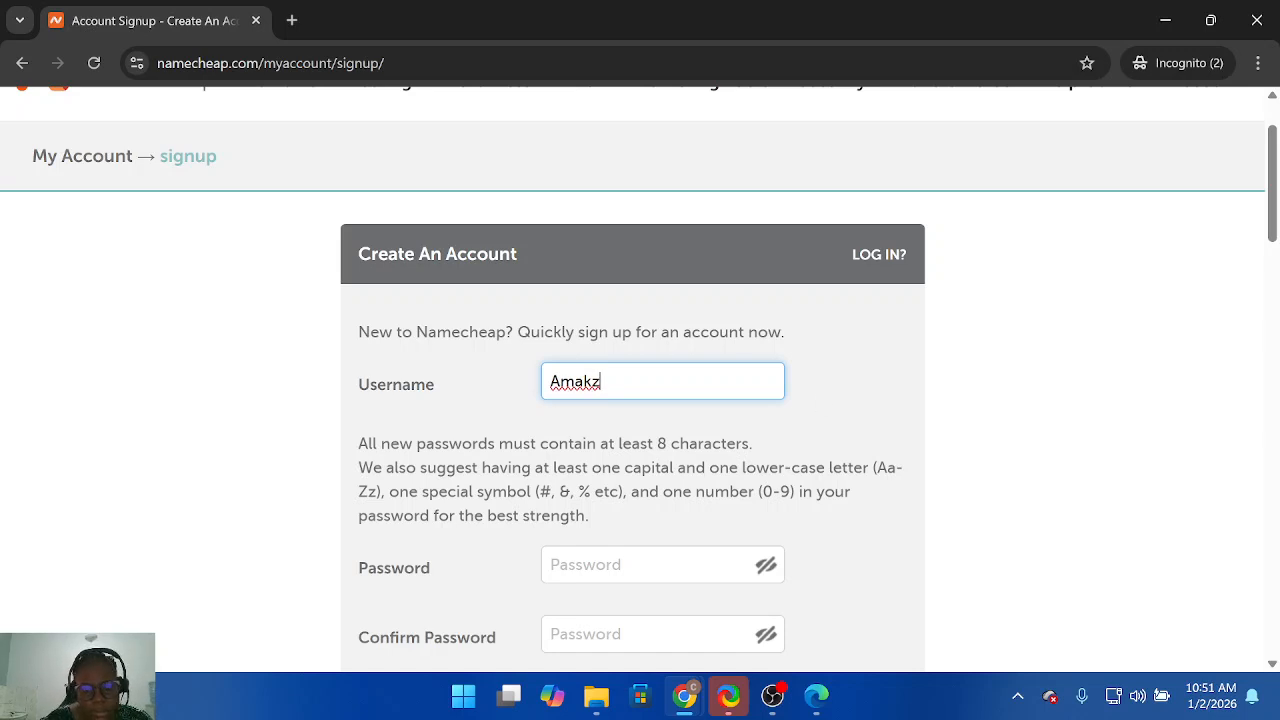
pyautogui.scroll(-1, 663, 420)
# Step: Enter and confirm the account password, reveal both fields, and correct the password's first letter
pyautogui.click(640, 465)
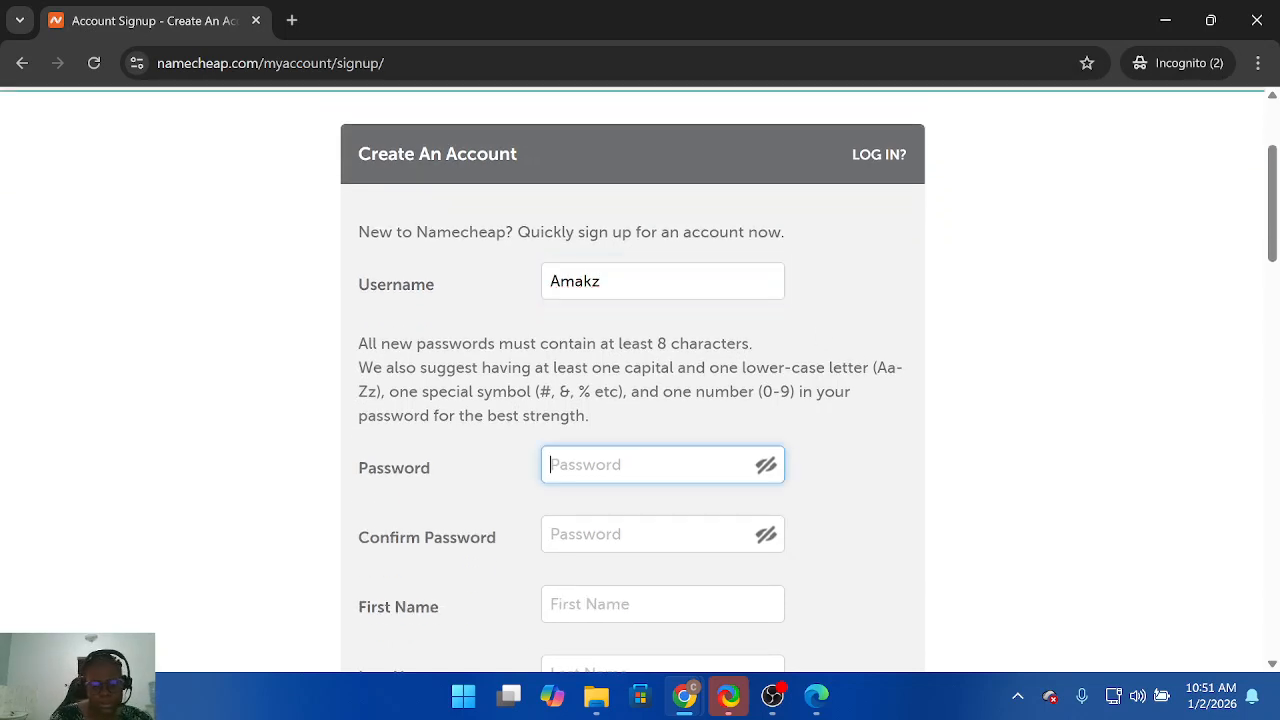
pyautogui.write('Am')
pyautogui.press('BackSpace')
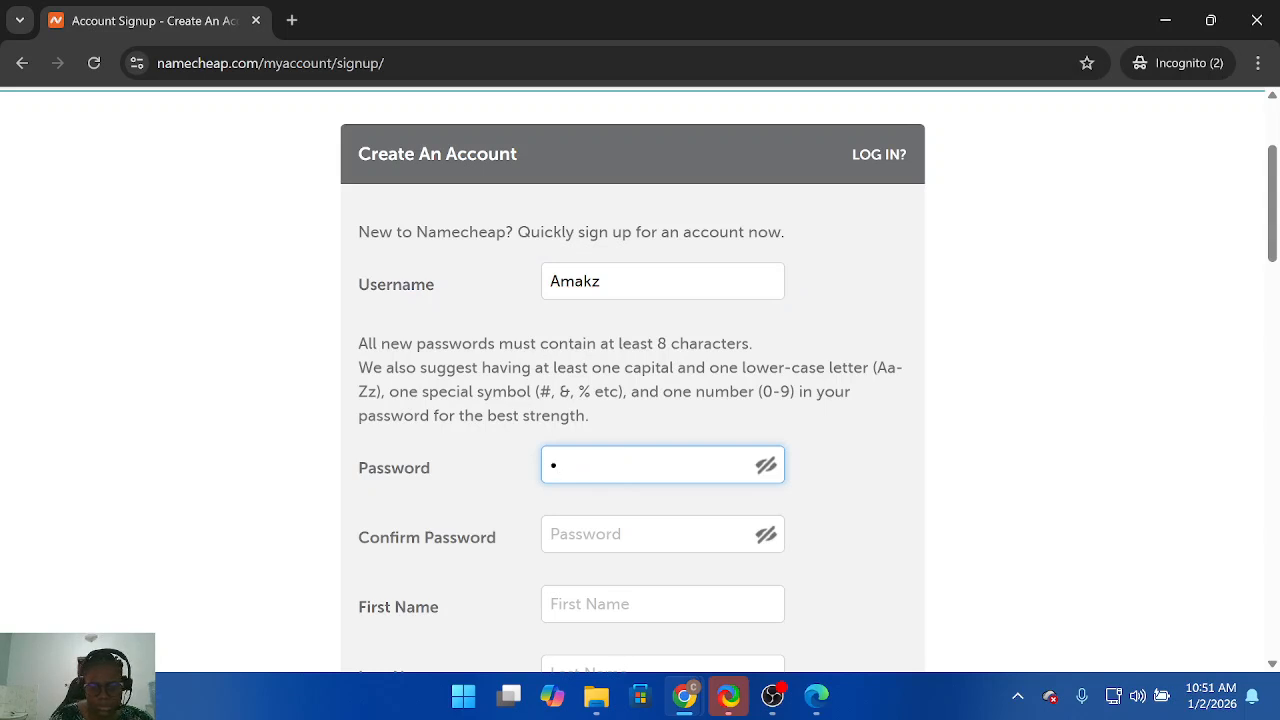
pyautogui.press('Tab')
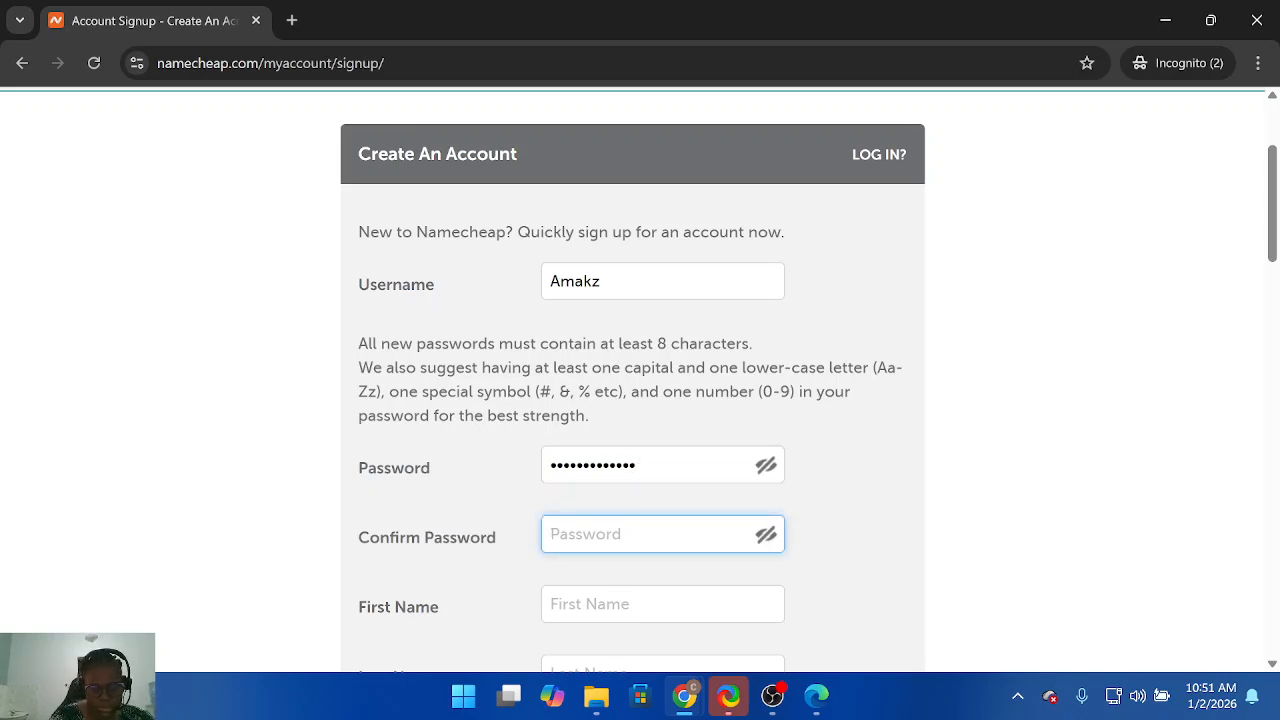
pyautogui.write('•••')
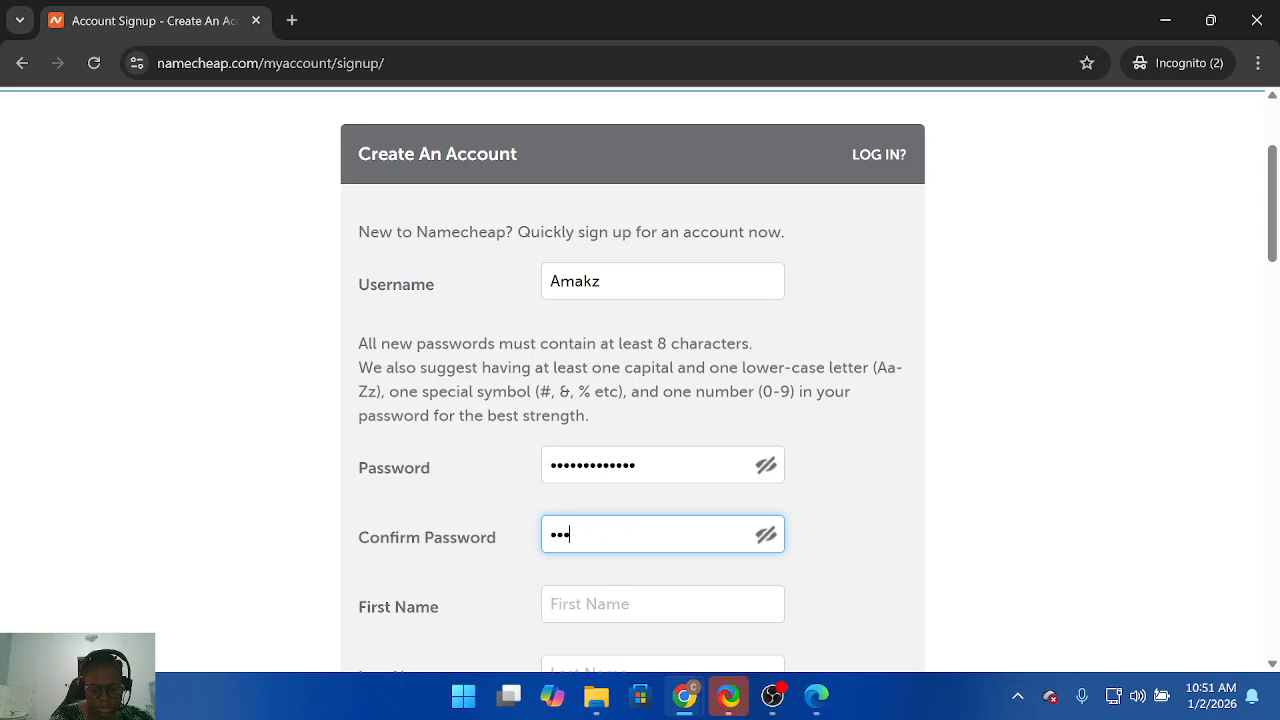
pyautogui.write('•••••')
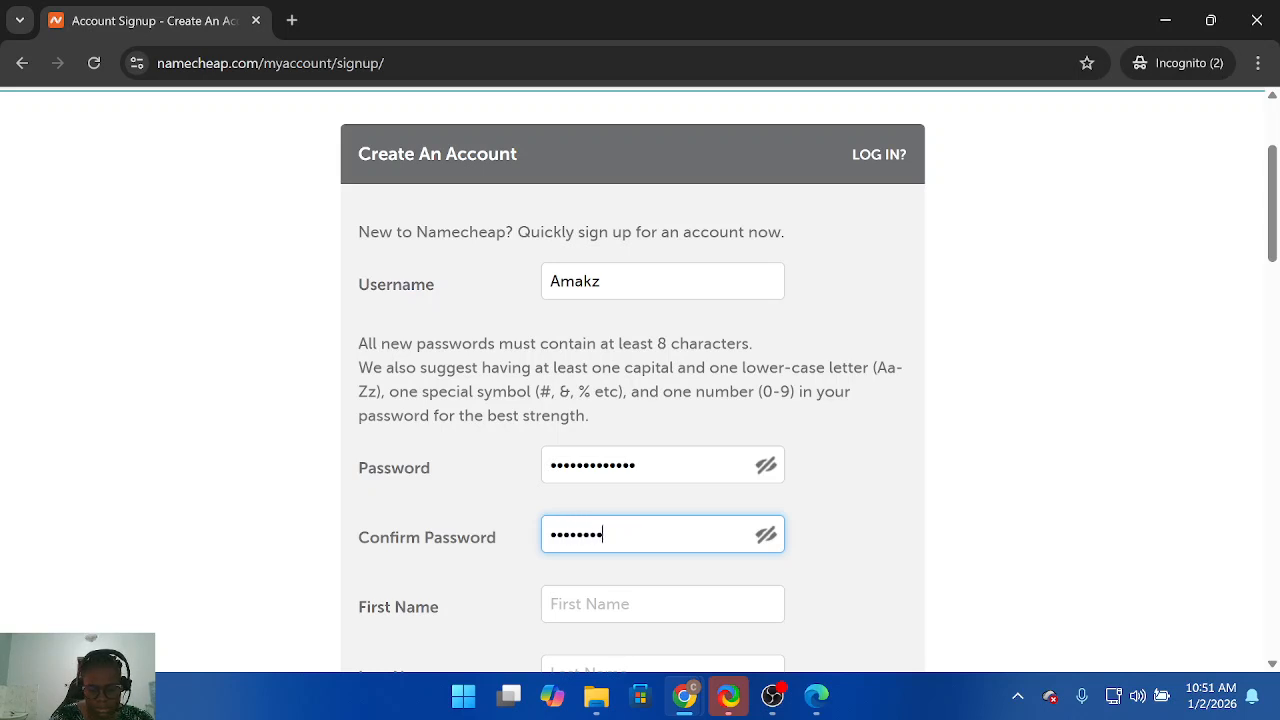
pyautogui.write('••••')
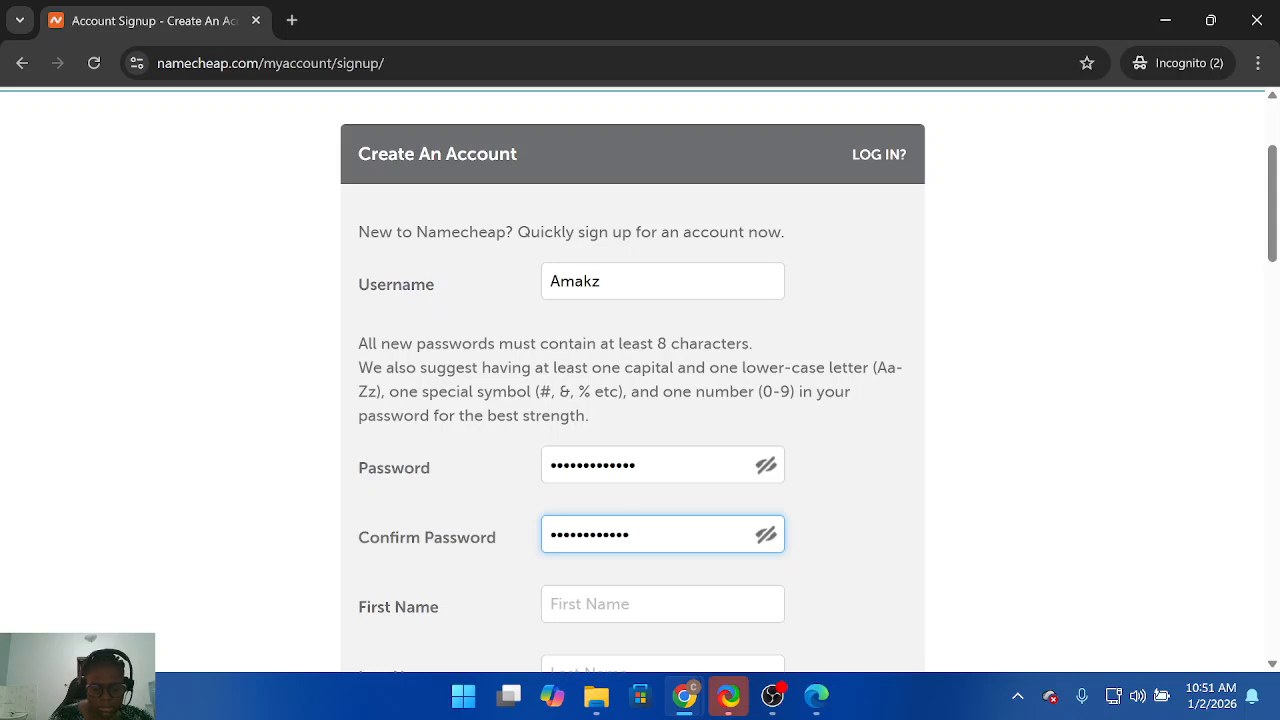
pyautogui.click(768, 468)
pyautogui.moveTo(560, 465); pyautogui.dragTo(549, 465)
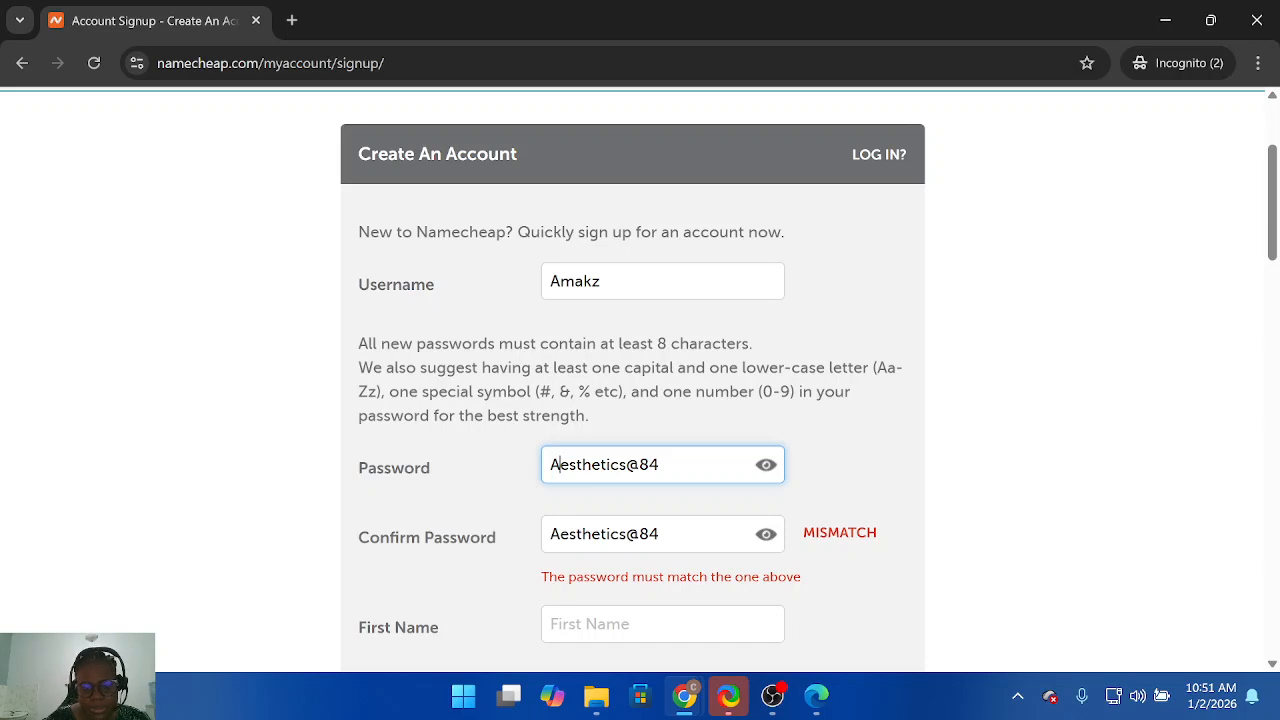
pyautogui.scroll(-2, 634, 494)
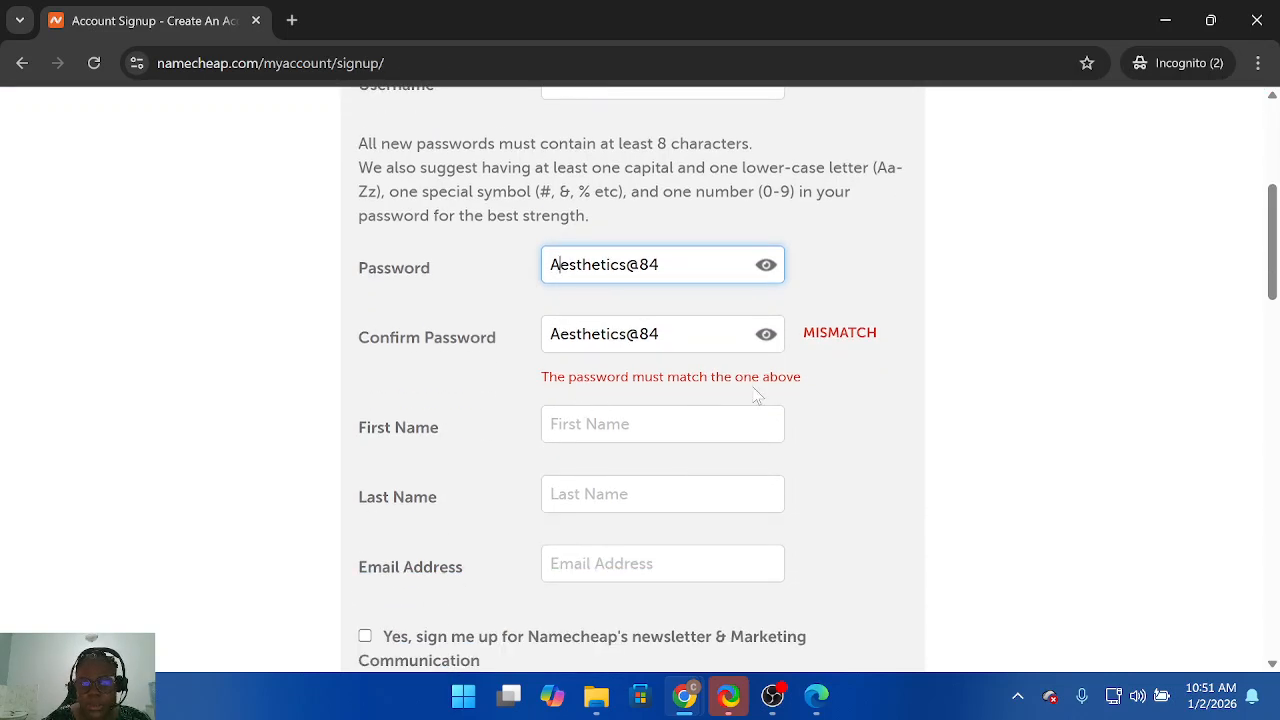
pyautogui.scroll(1, 741, 395)
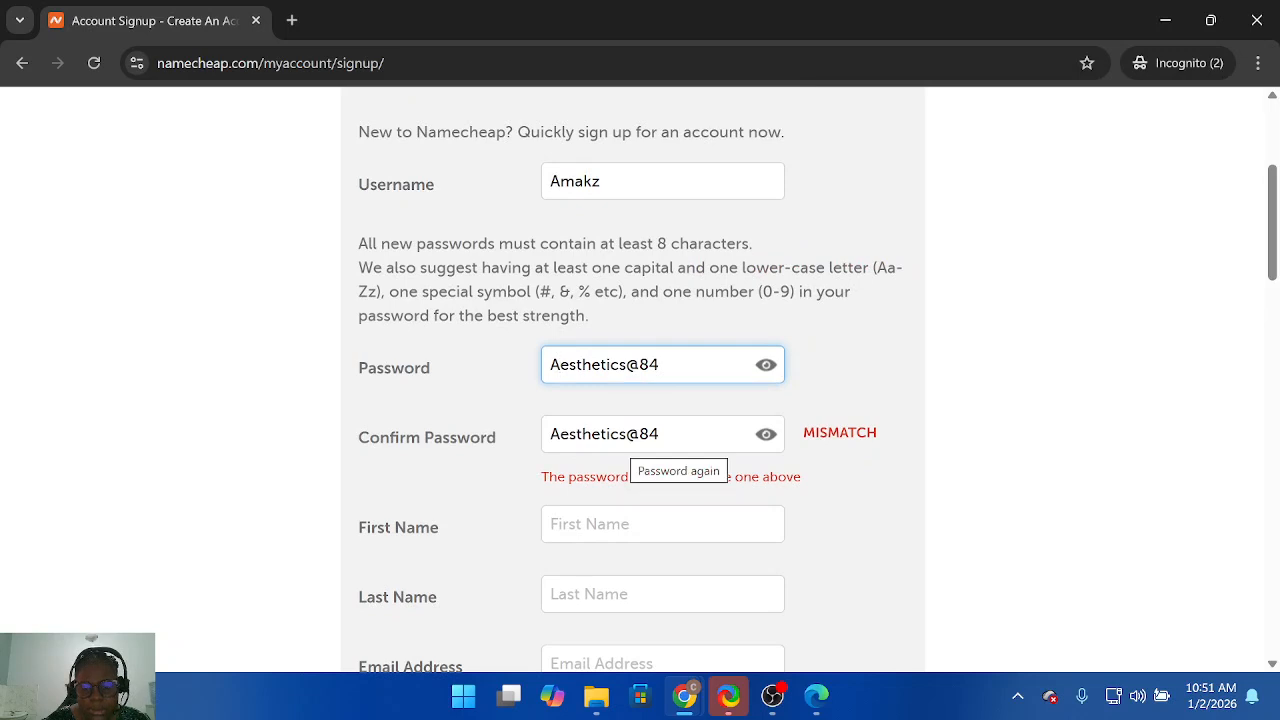
pyautogui.scroll(-1, 648, 410)
# Step: Fill in the first and last name fields and move on to the Email Address field
pyautogui.click(658, 420)
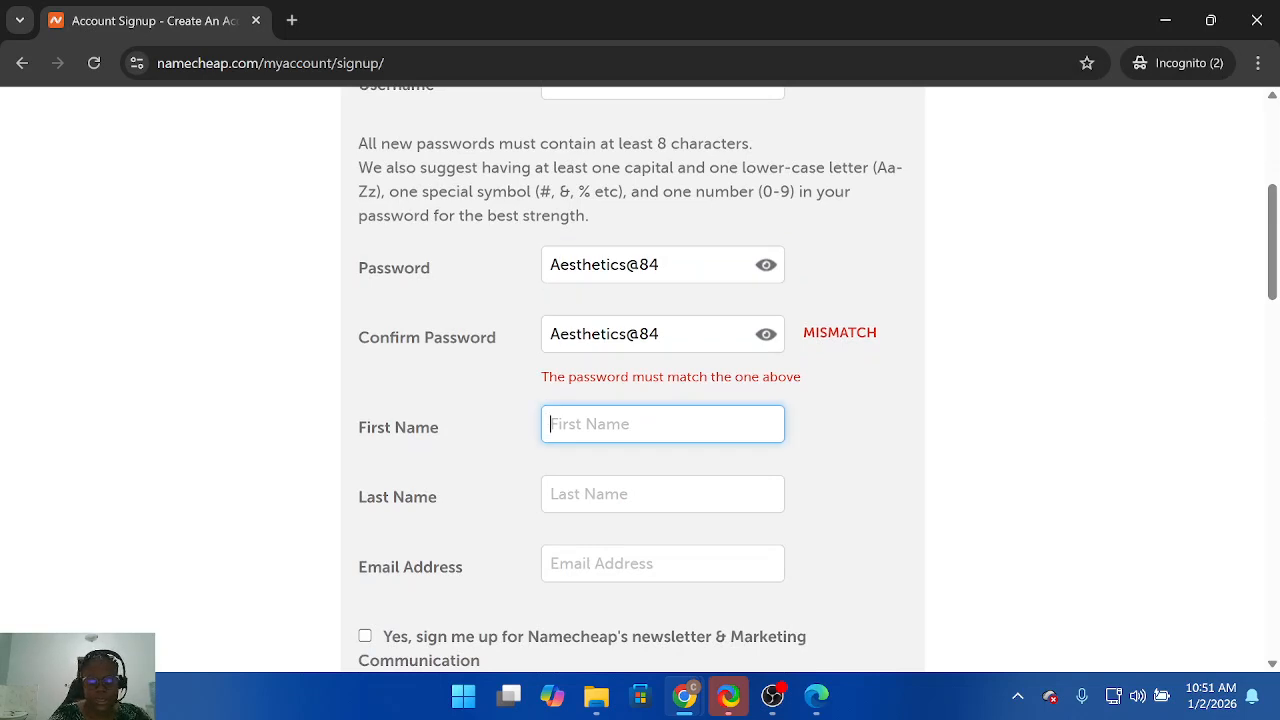
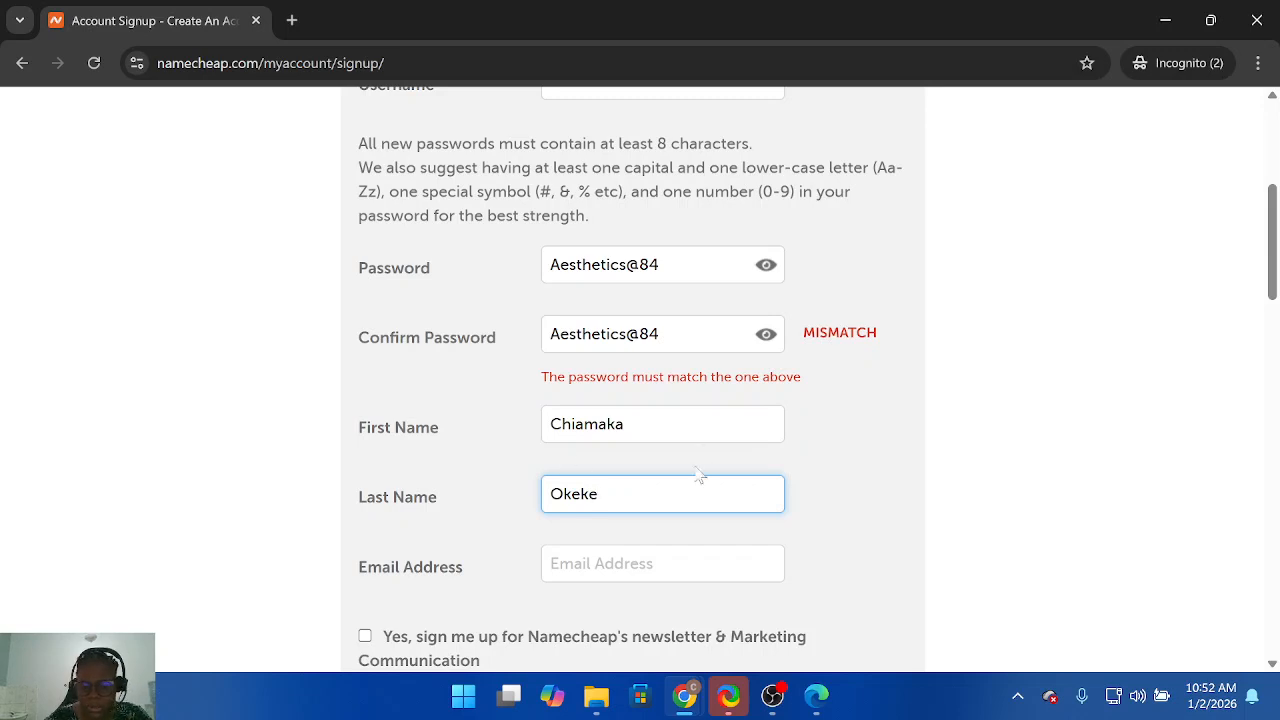
pyautogui.scroll(-1, 700, 476)
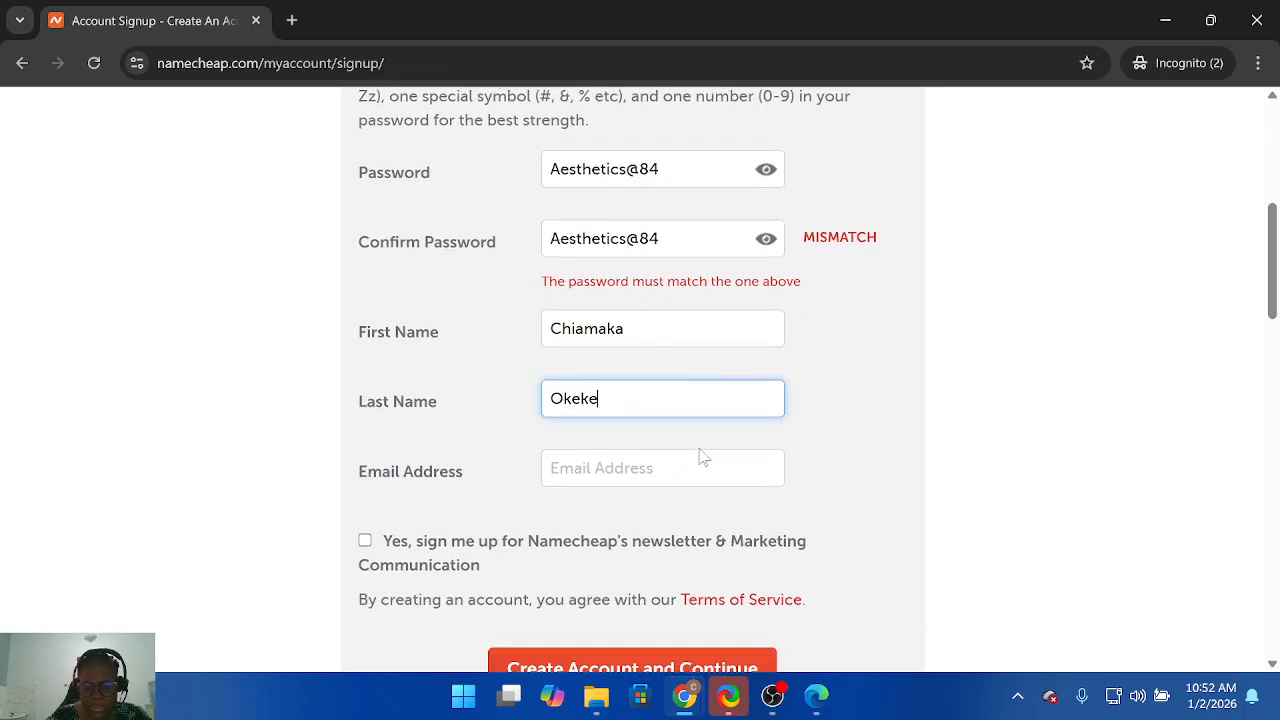
pyautogui.press('Tab')
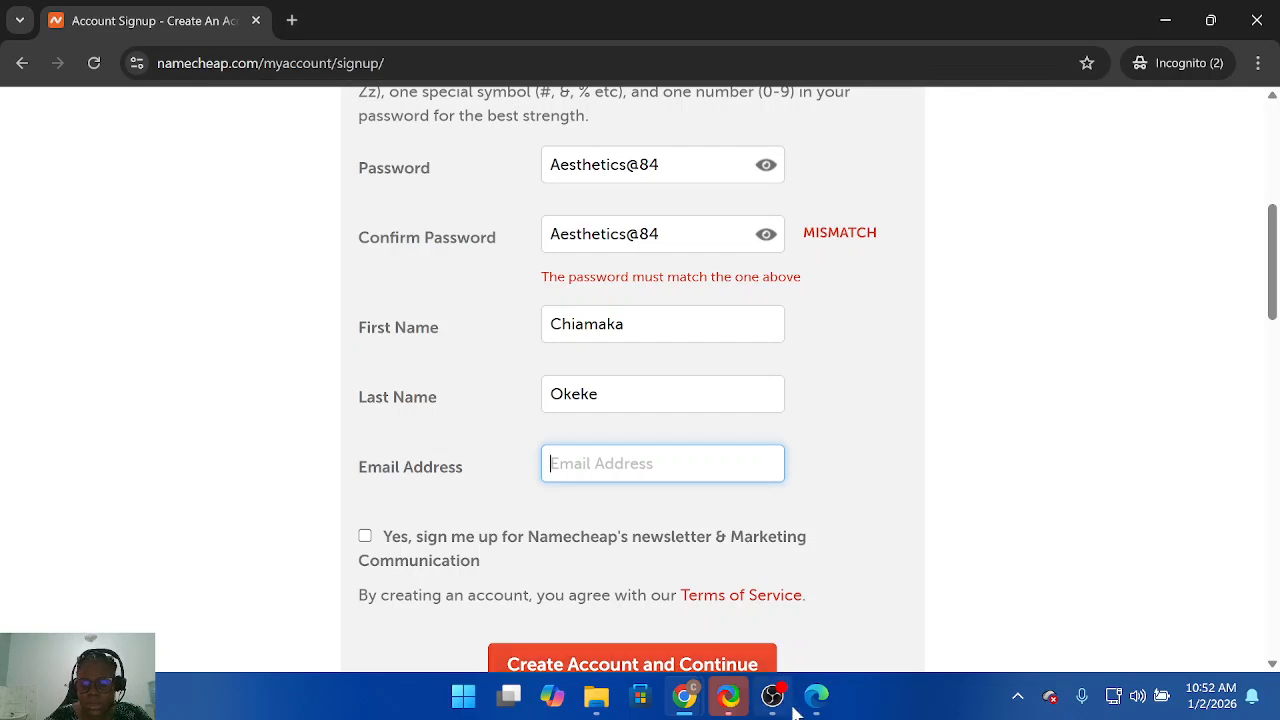
pyautogui.moveTo(786, 712)
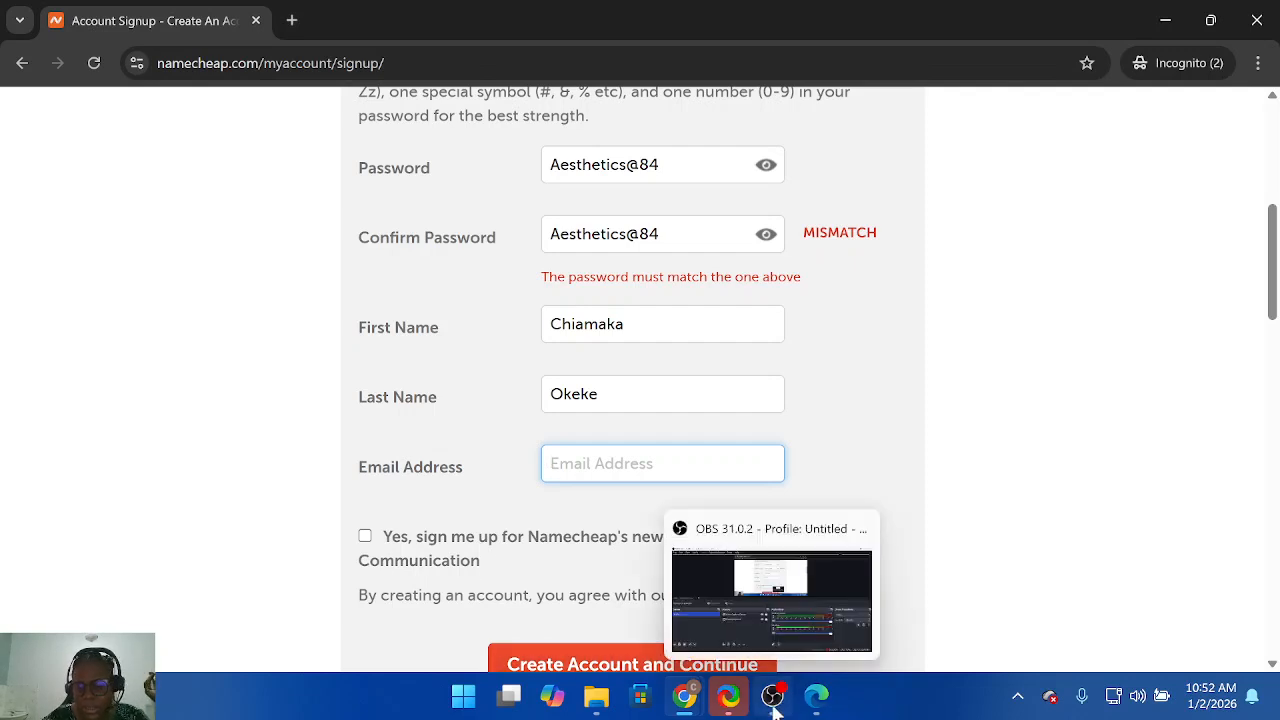
pyautogui.moveTo(741, 708)
pyautogui.moveTo(700, 712)
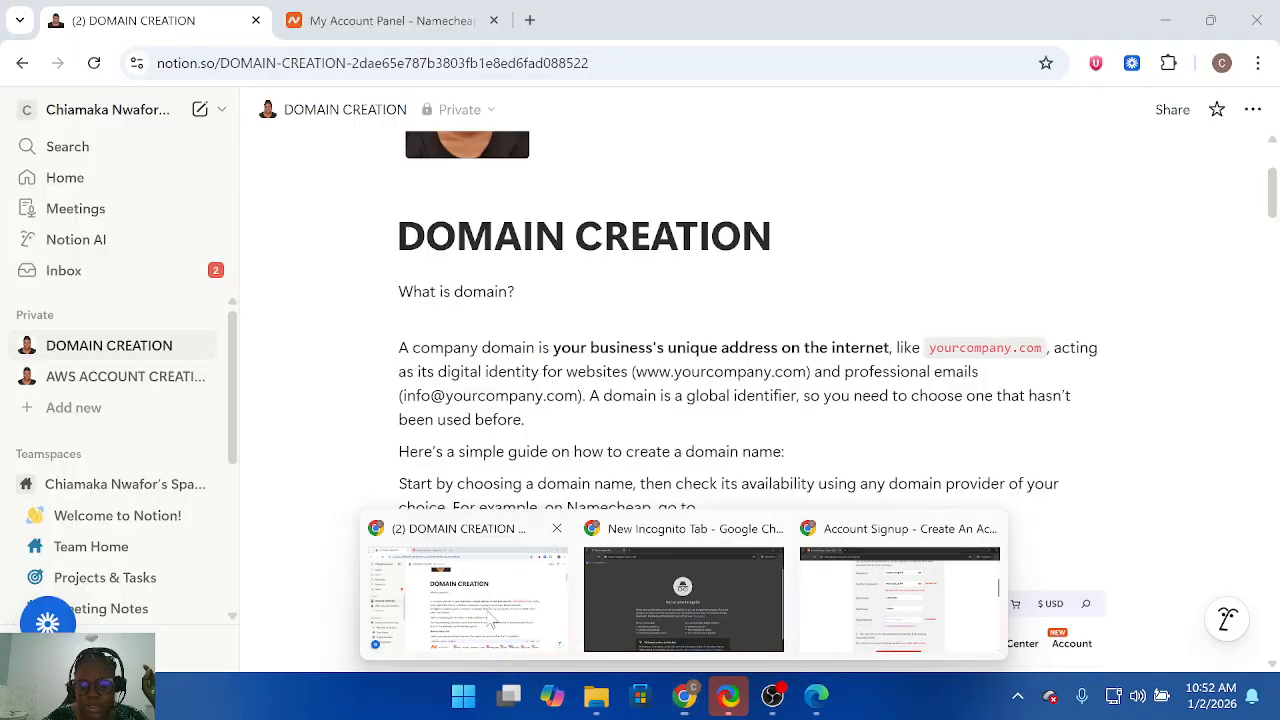
# Step: Search 'temp mail' in a new tab and open the Temp Mail disposable email site
pyautogui.click(488, 612)
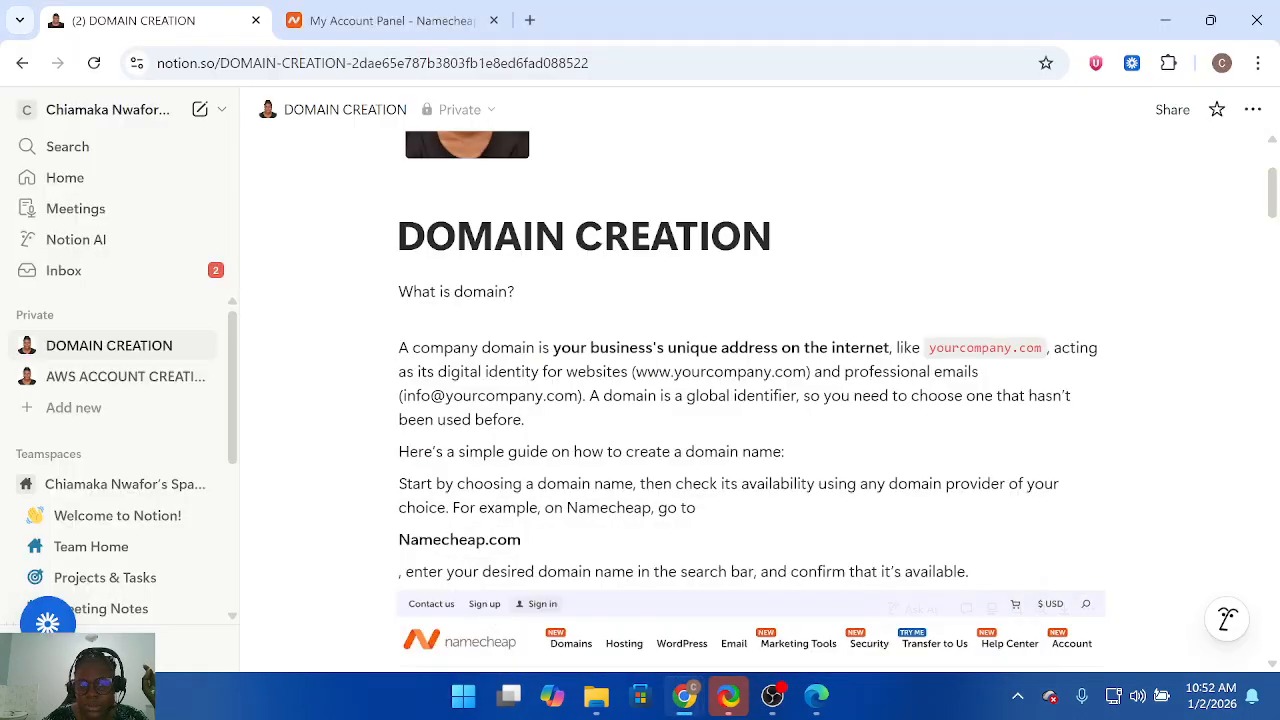
pyautogui.click(530, 20)
pyautogui.click(357, 75)
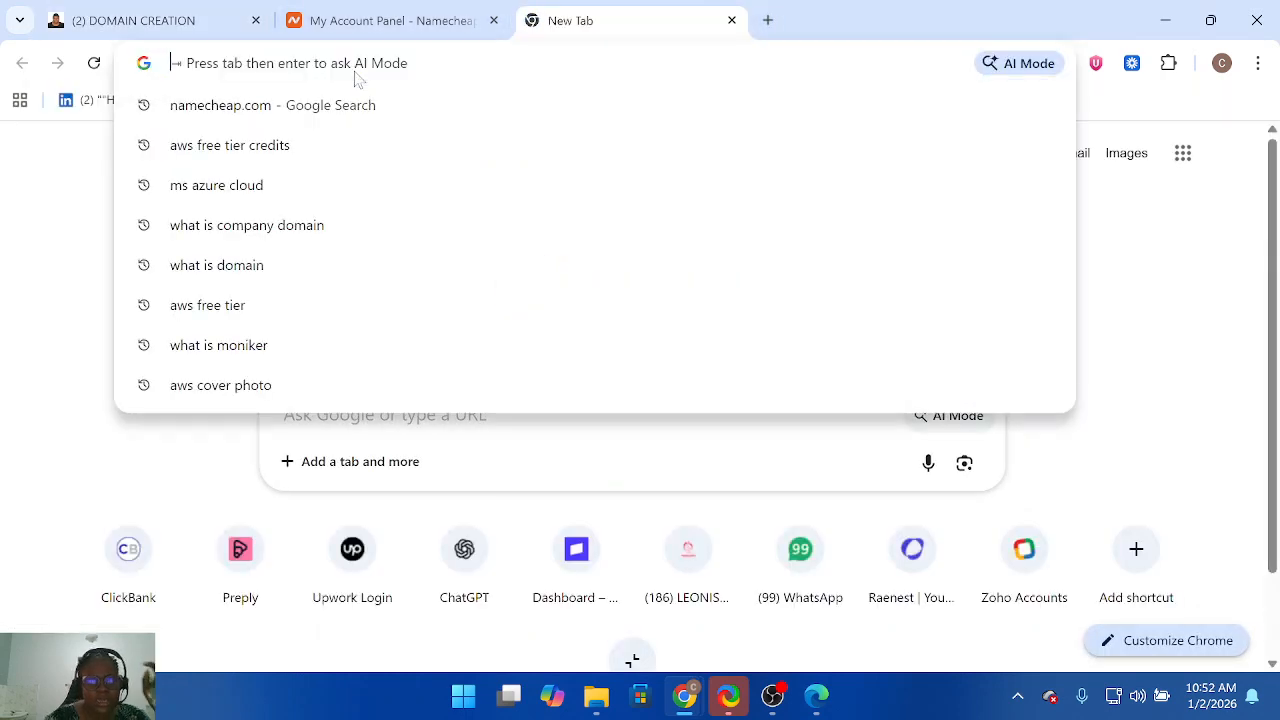
pyautogui.write('tem')
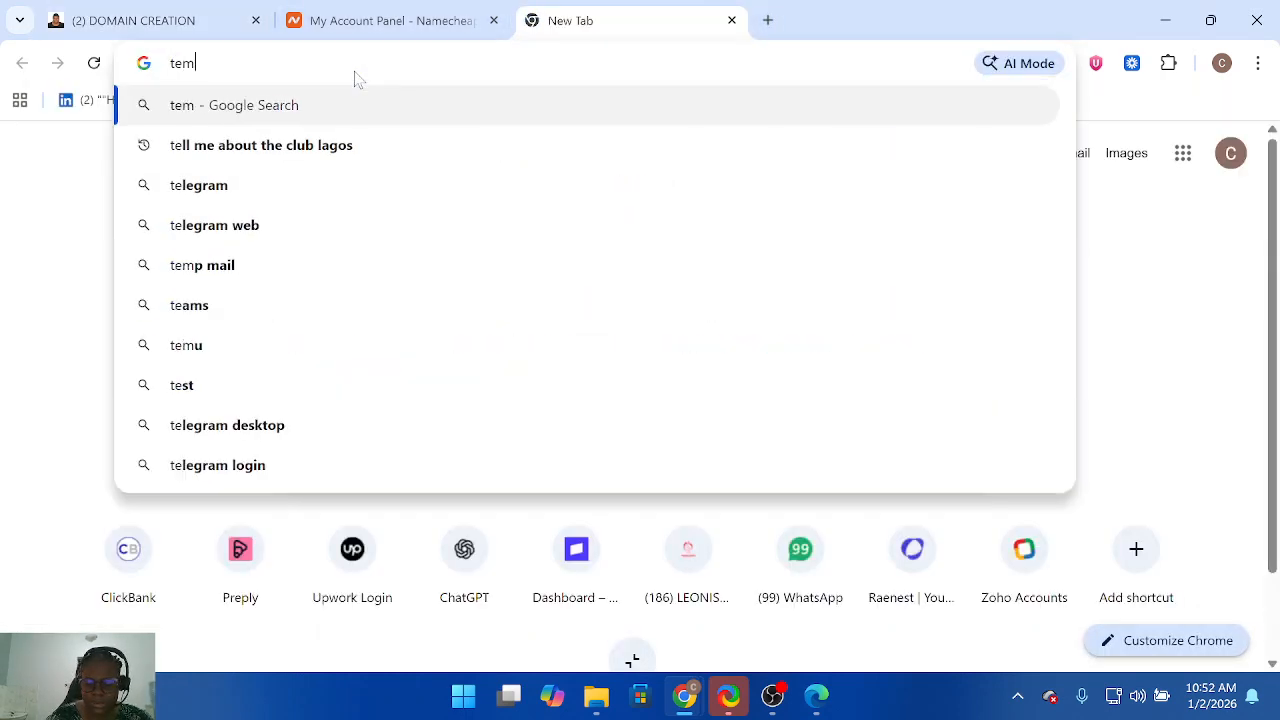
pyautogui.write('p ')
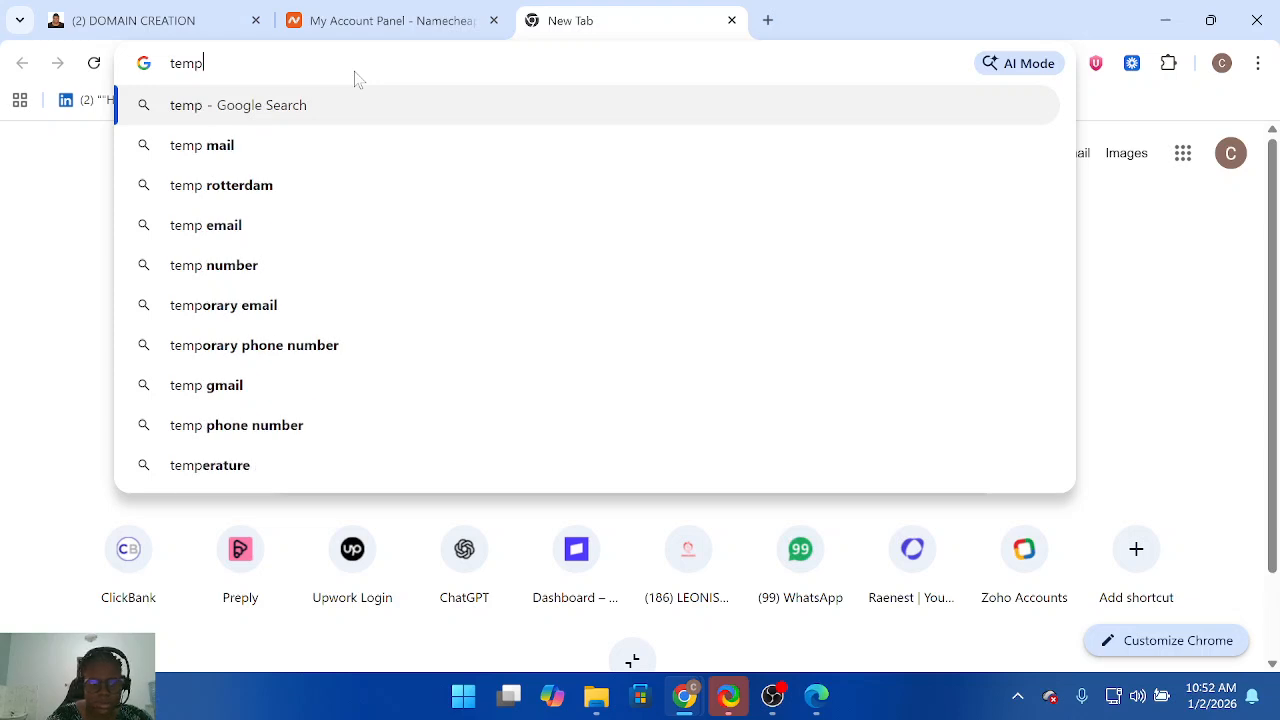
pyautogui.write('mail')
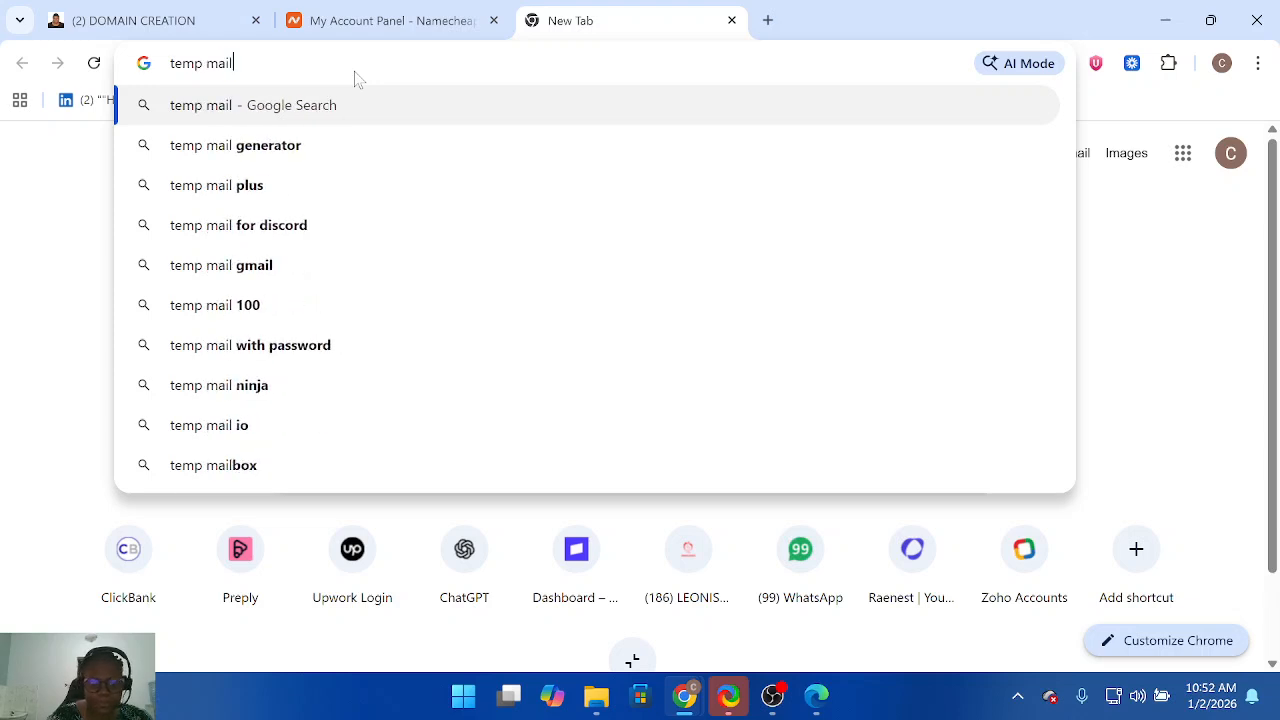
pyautogui.click(207, 107)
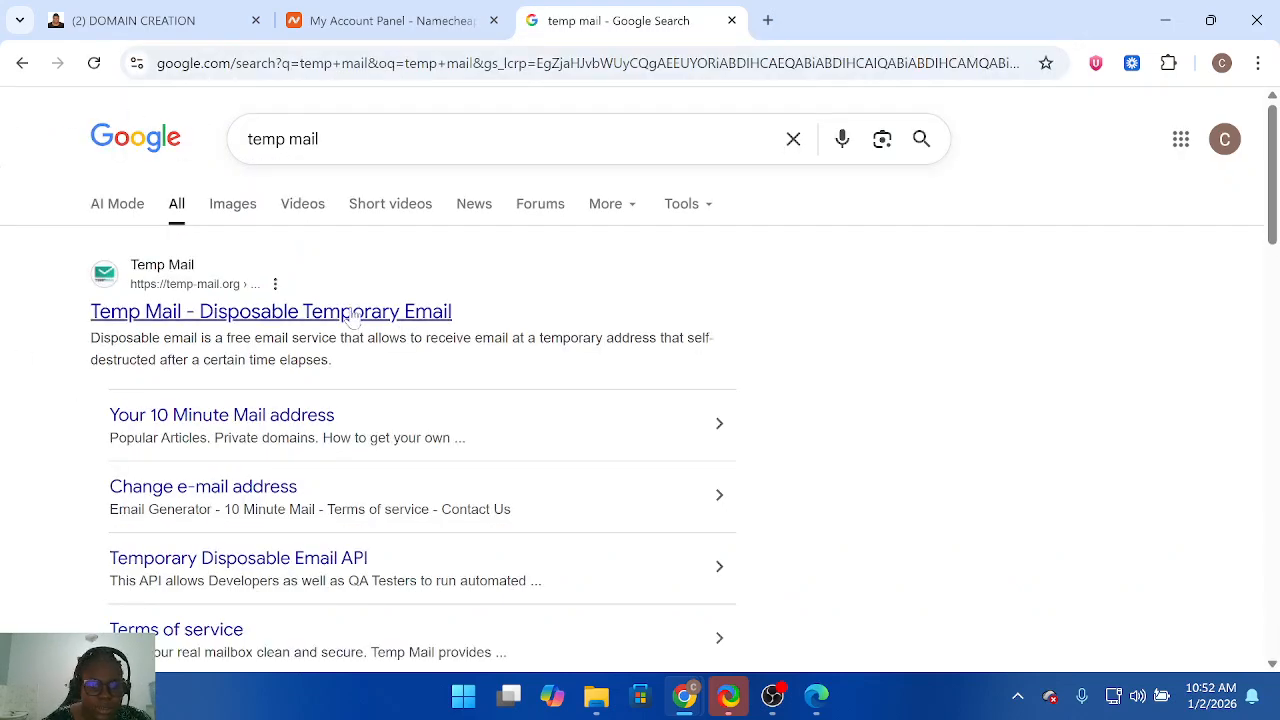
pyautogui.click(305, 314)
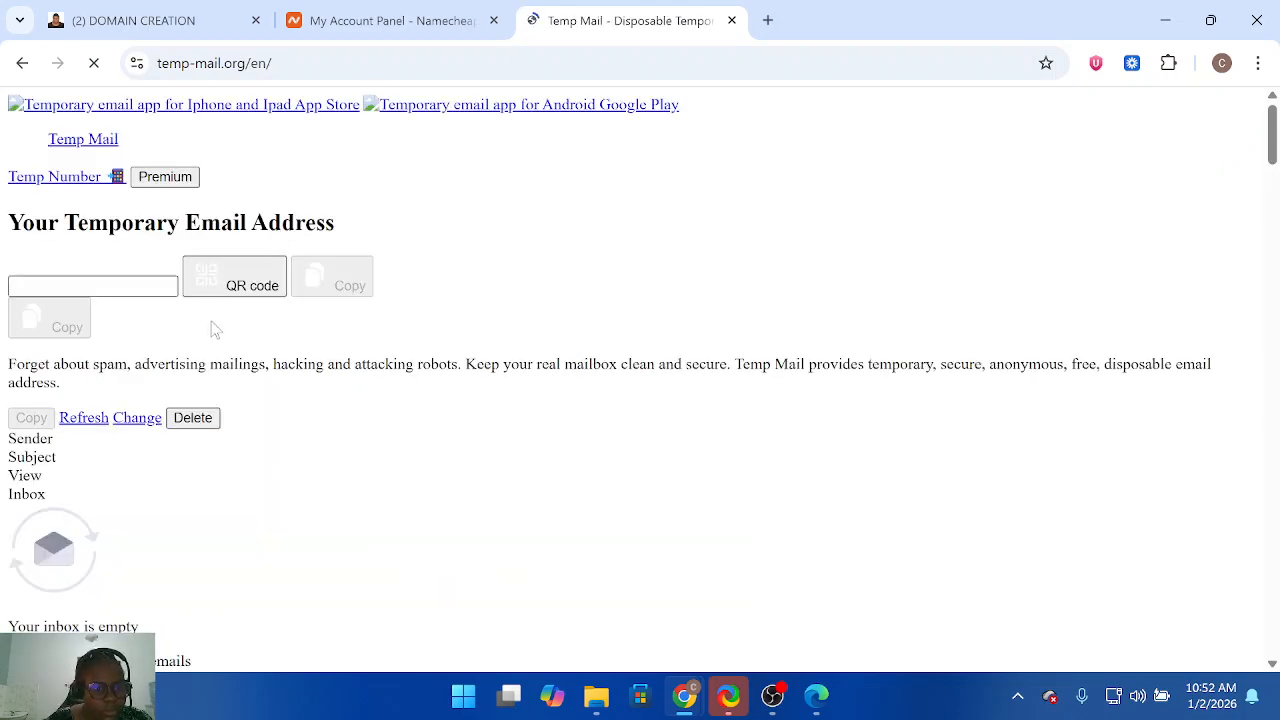
pyautogui.scroll(-2, 318, 316)
pyautogui.scroll(-7, 318, 316)
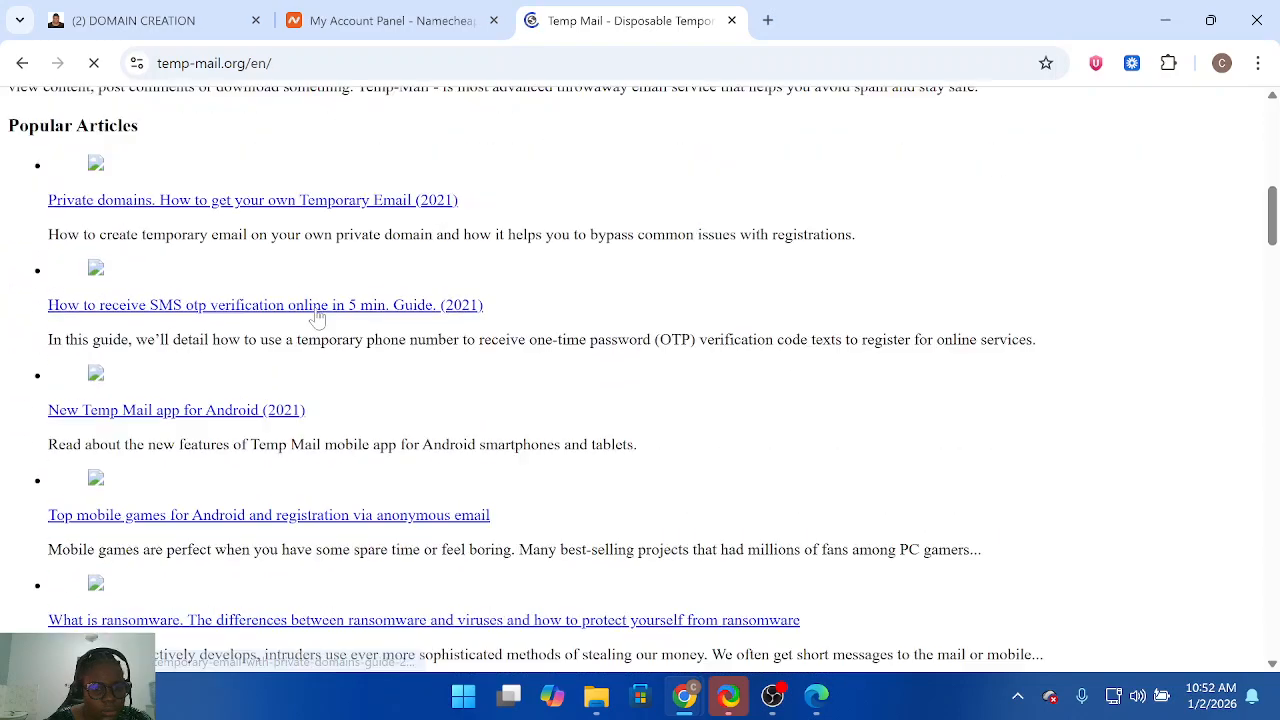
pyautogui.scroll(8, 318, 316)
pyautogui.scroll(4, 318, 317)
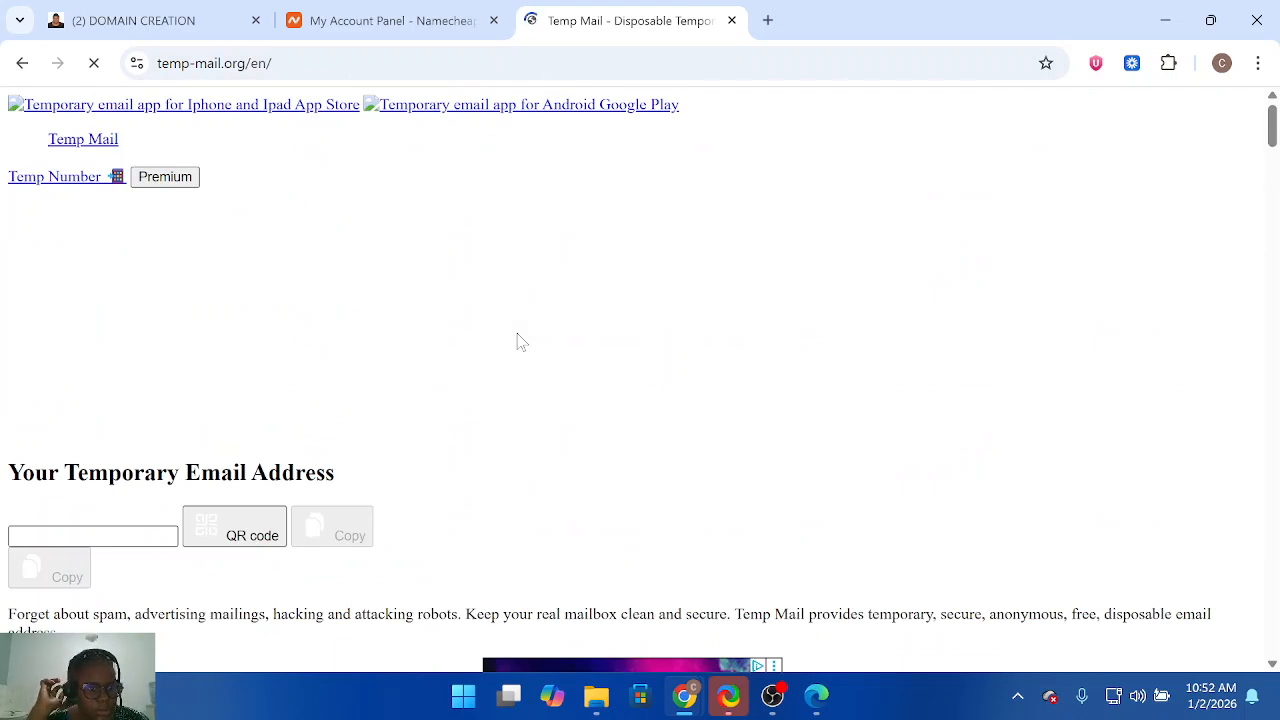
pyautogui.scroll(-3, 418, 383)
pyautogui.scroll(-2, 418, 383)
pyautogui.scroll(5, 418, 383)
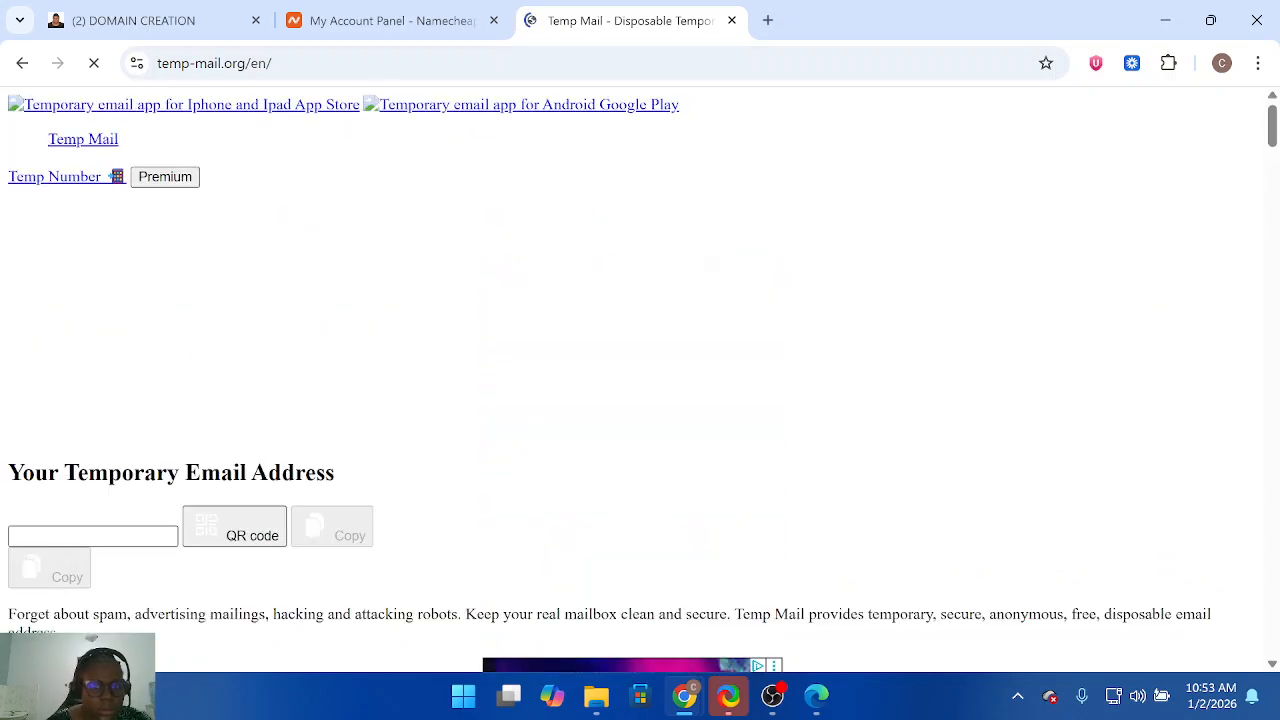
# Step: Reopen temp-mail.org, pass the human verification, copy the disposable address, and return to Namecheap
pyautogui.click(22, 63)
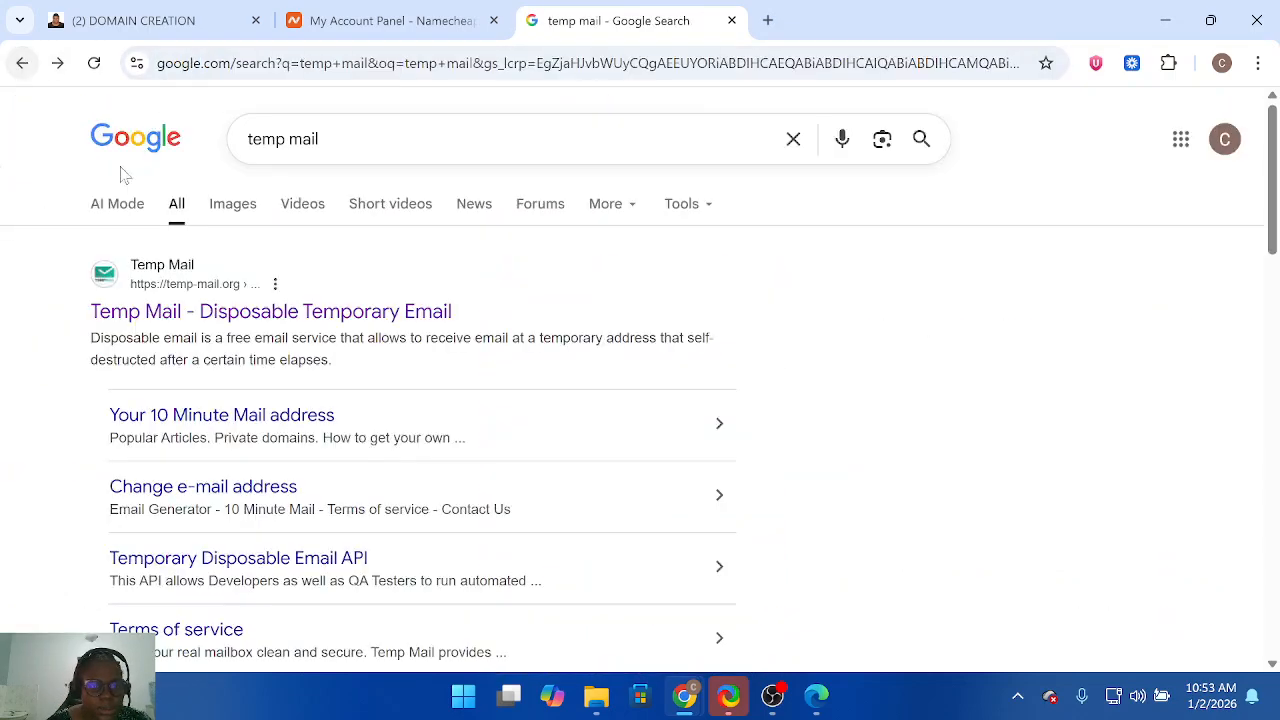
pyautogui.scroll(-3, 500, 405)
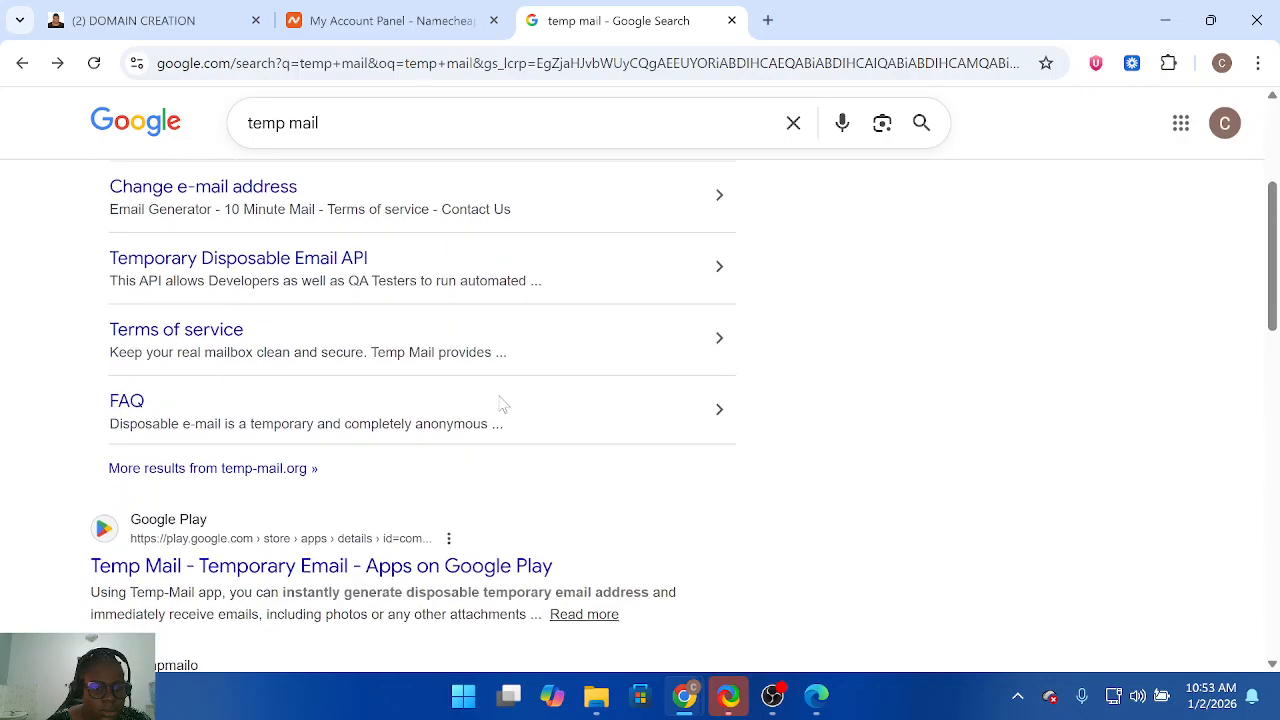
pyautogui.scroll(-2, 503, 405)
pyautogui.scroll(4, 343, 329)
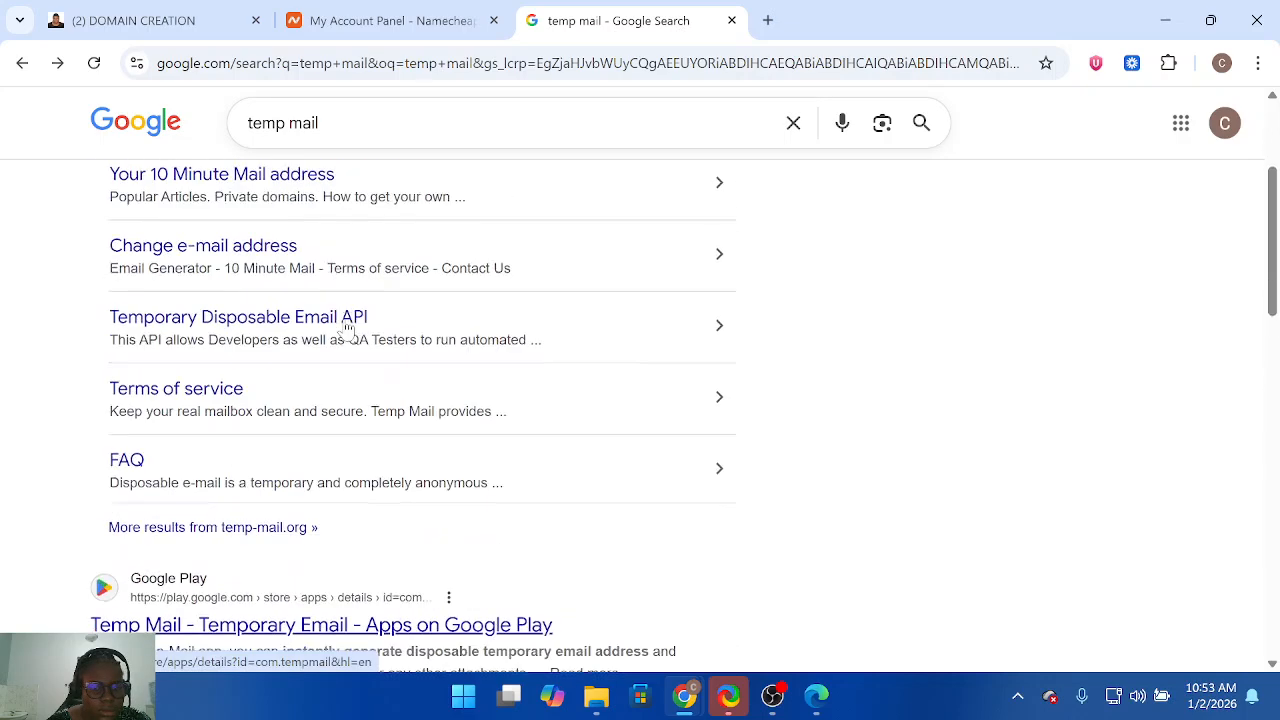
pyautogui.click(305, 215)
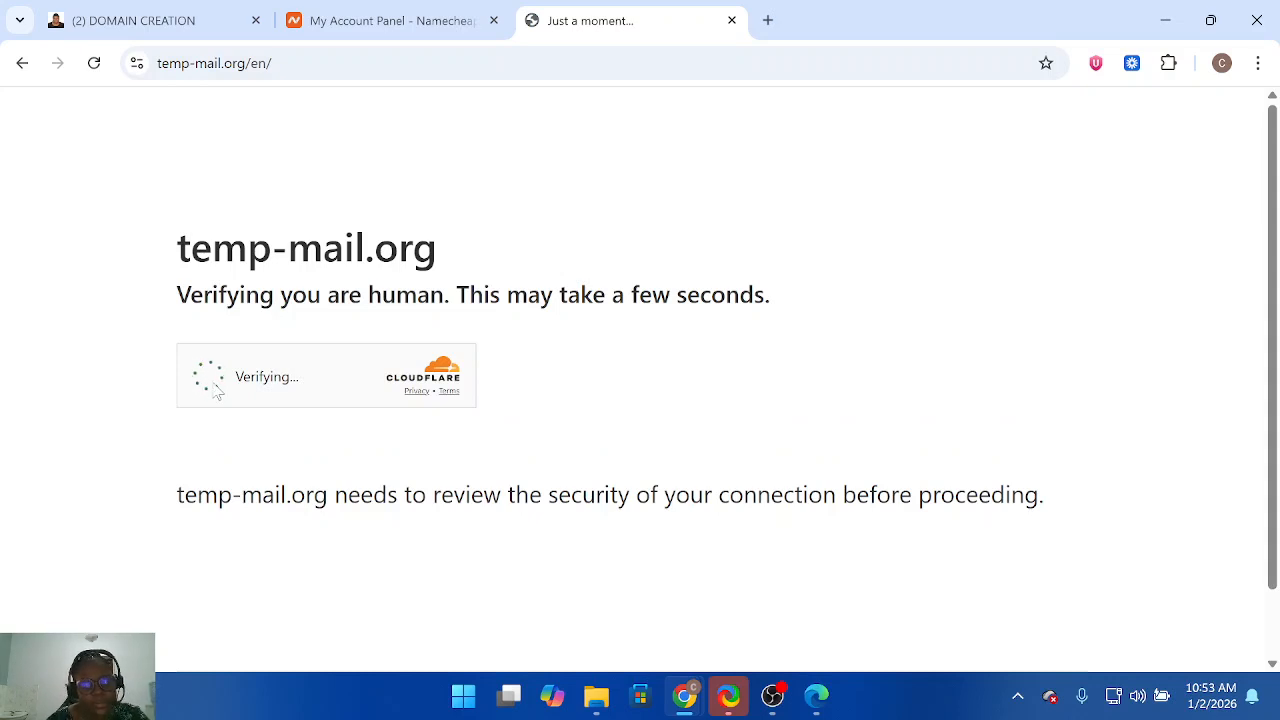
pyautogui.click(205, 376)
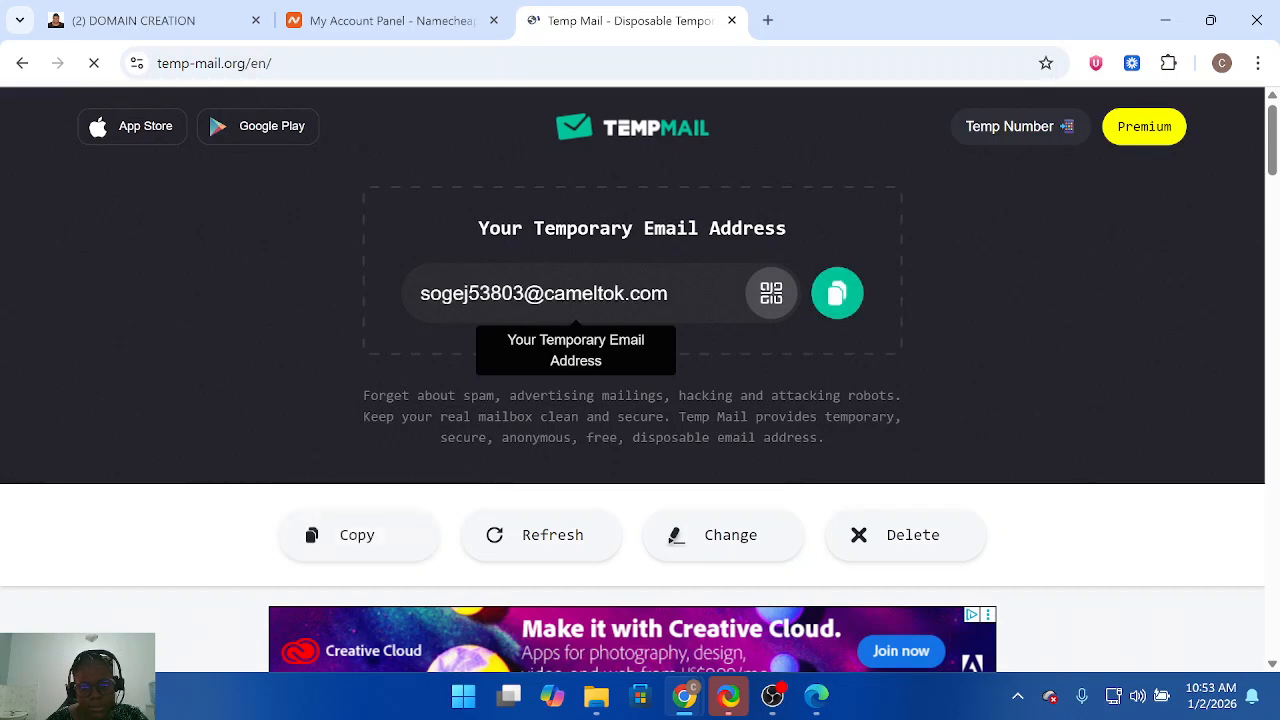
pyautogui.click(836, 294)
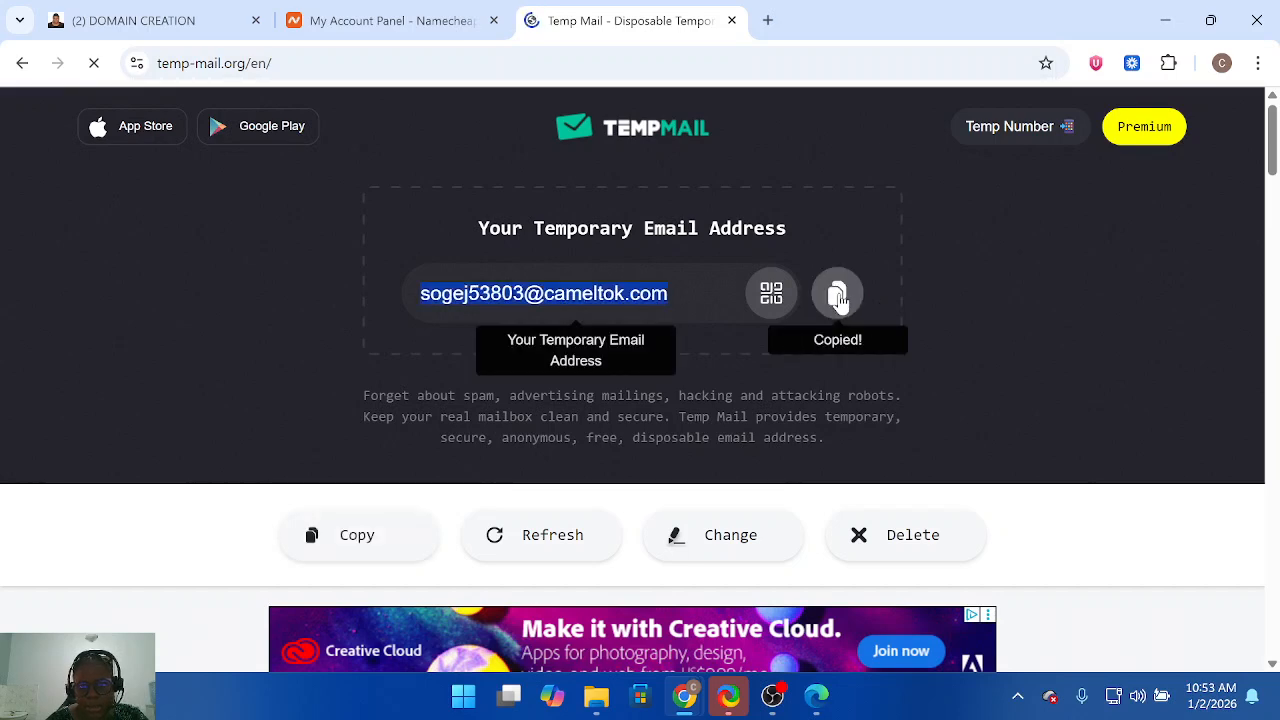
pyautogui.click(386, 20)
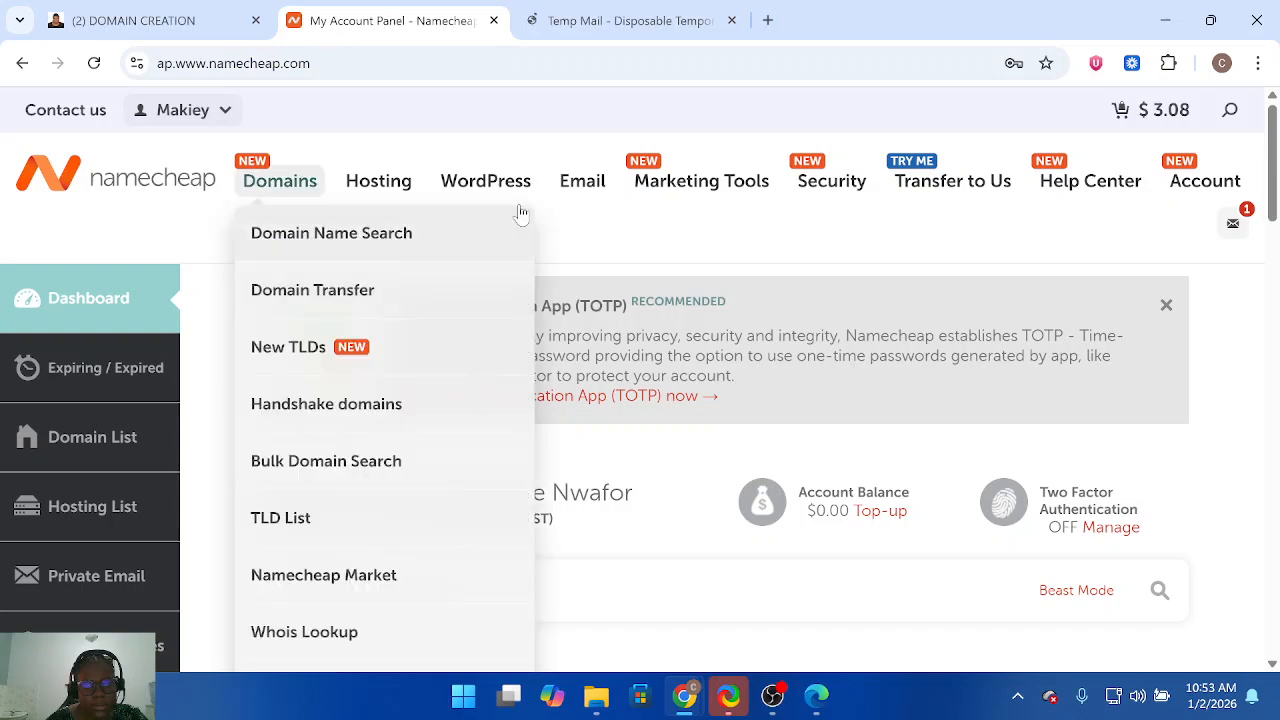
# Step: Close the spare blank Incognito window using its taskbar preview
pyautogui.moveTo(726, 698)
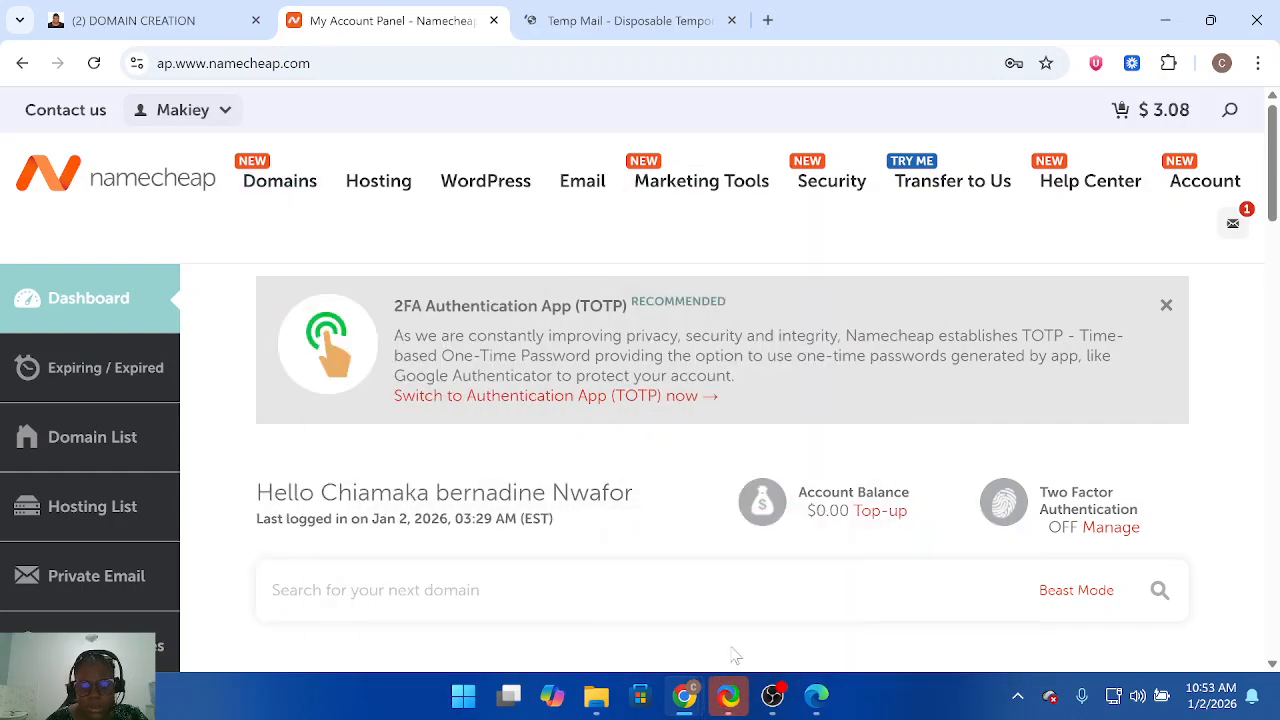
pyautogui.moveTo(684, 698)
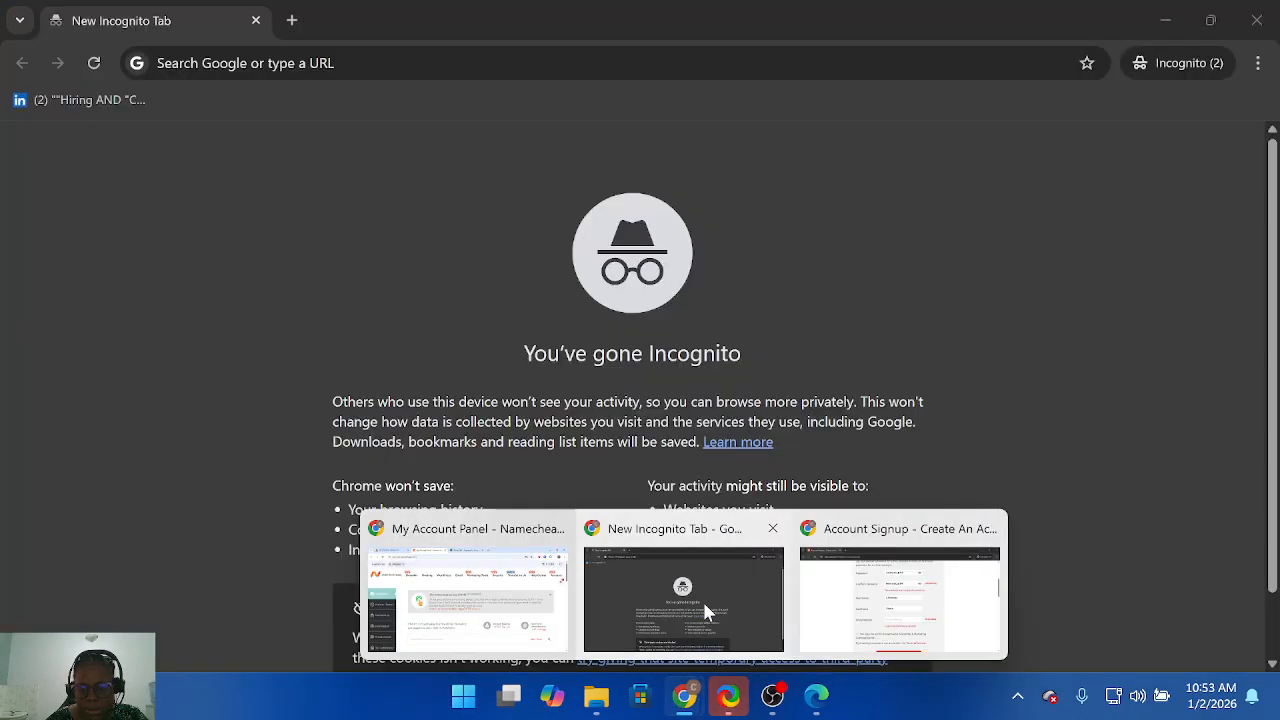
pyautogui.click(704, 607)
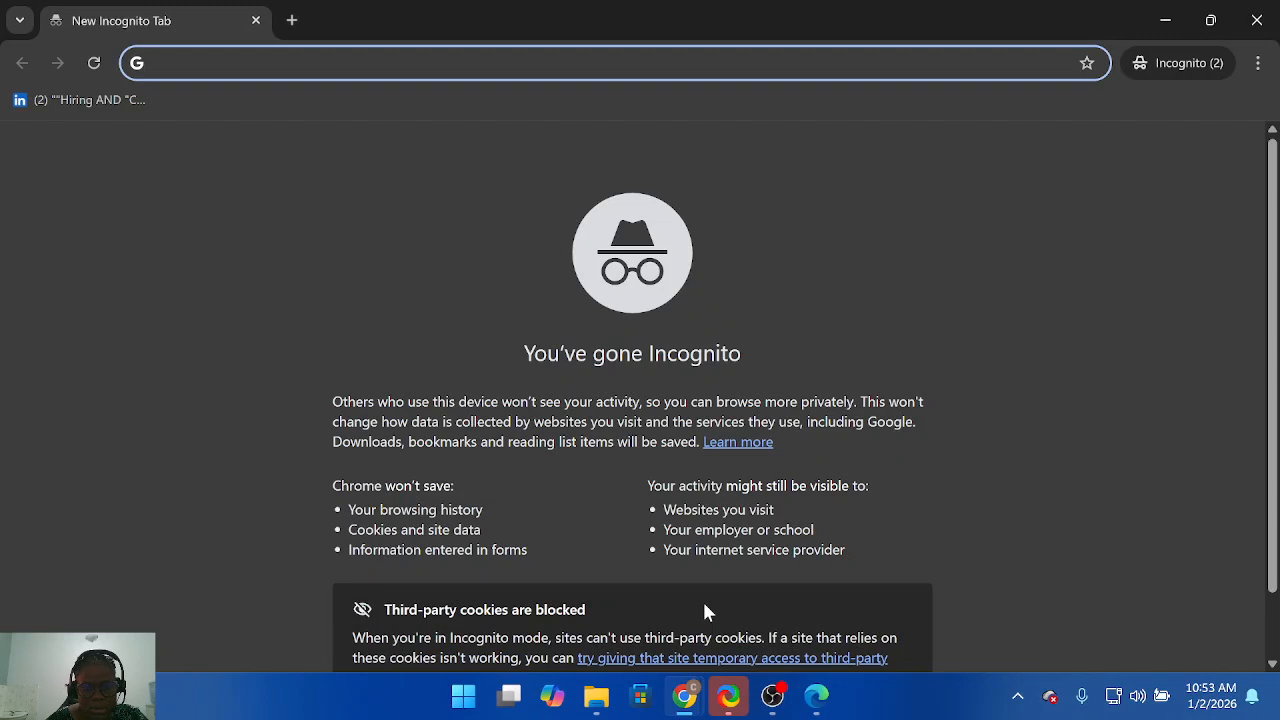
pyautogui.moveTo(686, 707)
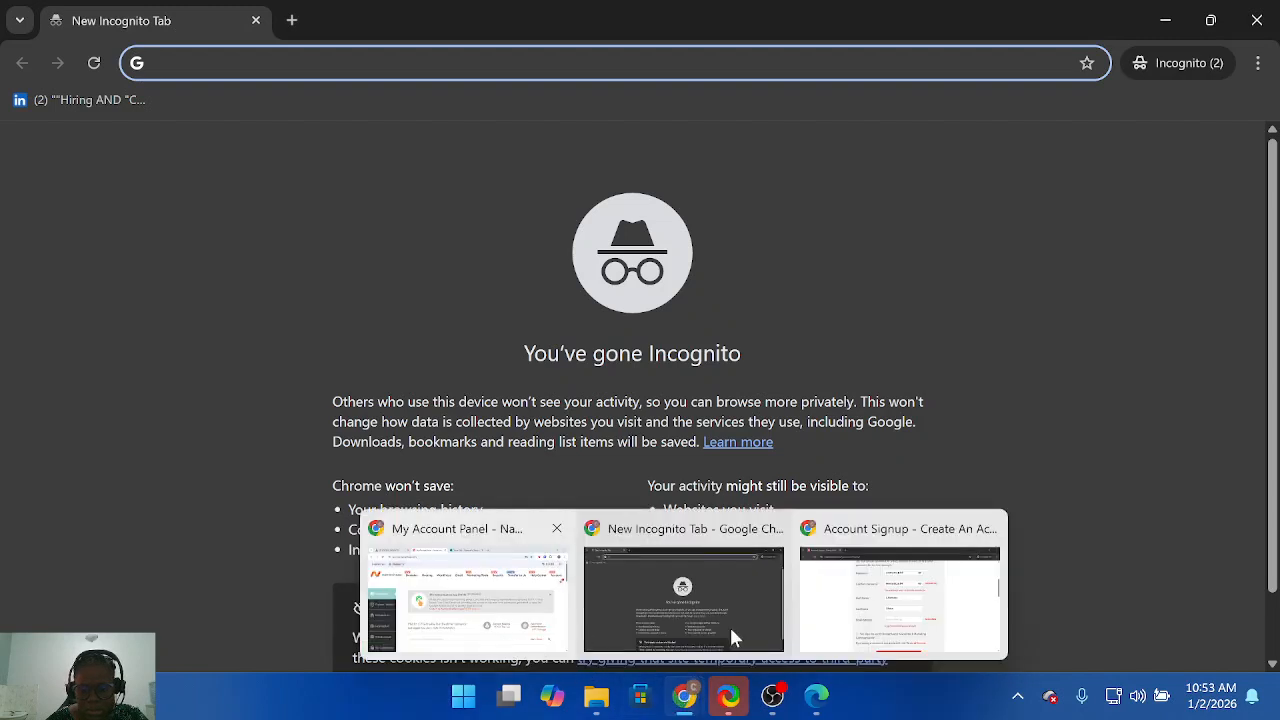
pyautogui.moveTo(912, 622)
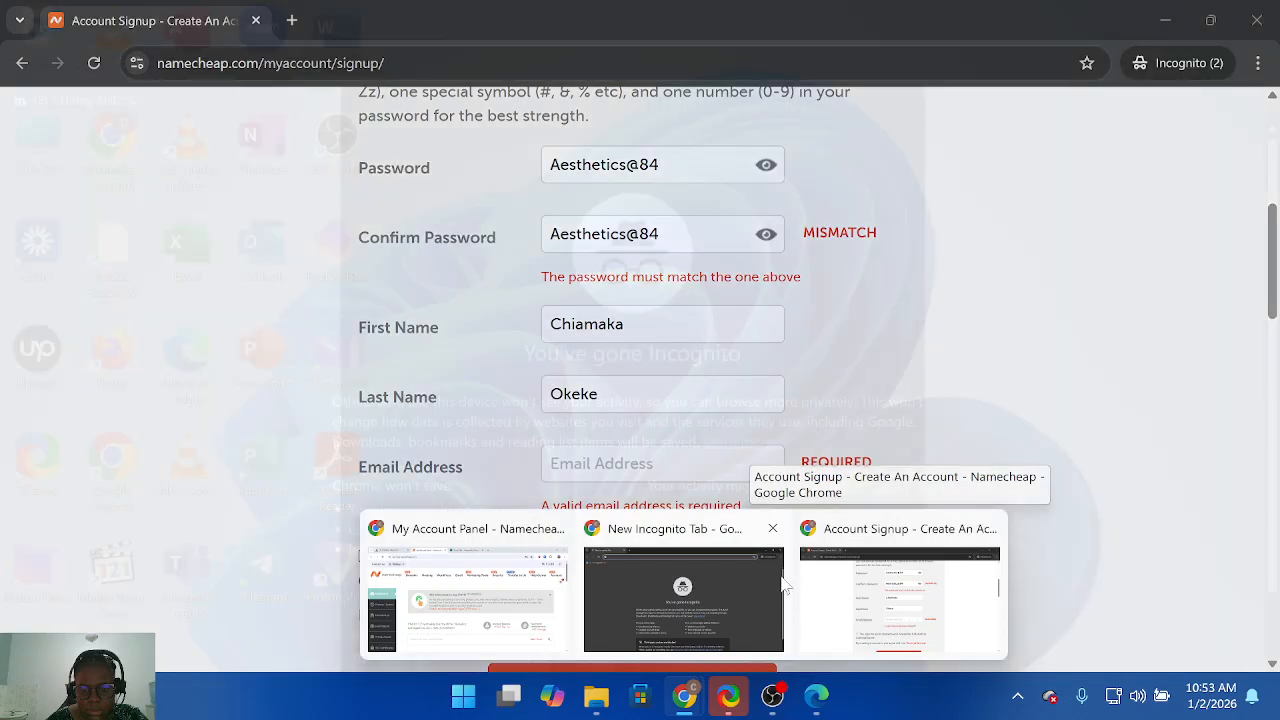
pyautogui.moveTo(770, 533)
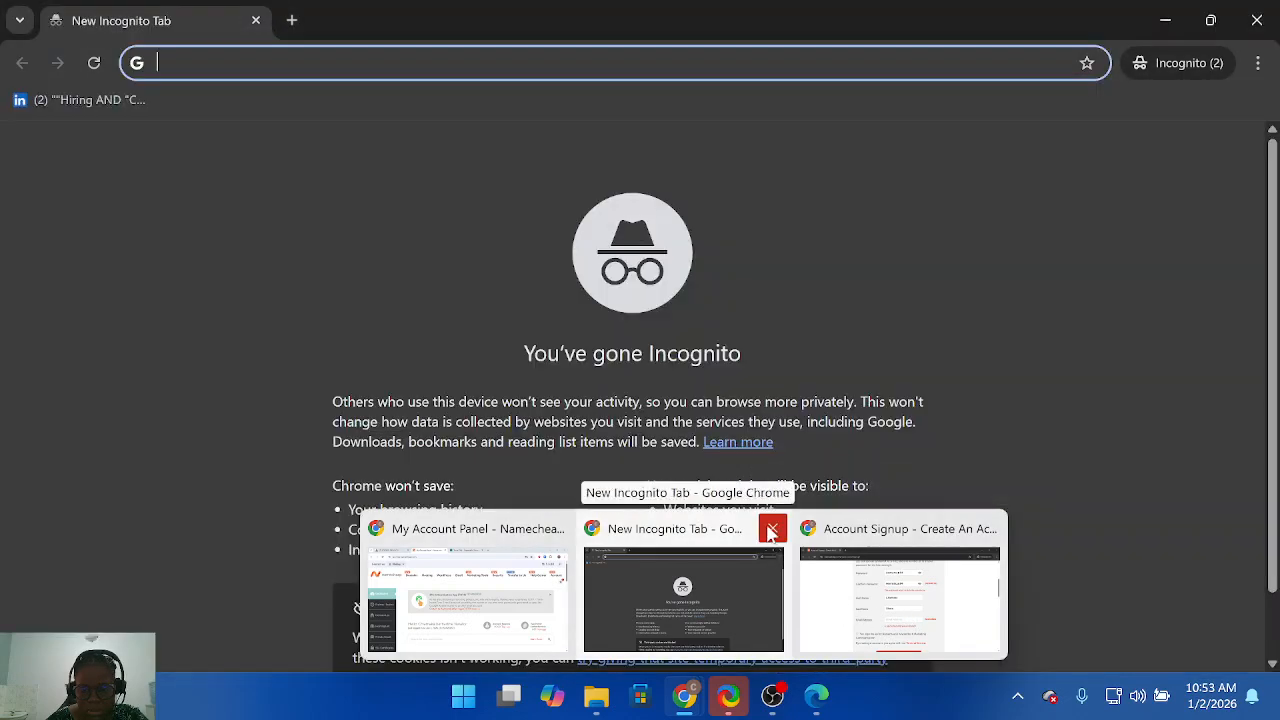
pyautogui.click(771, 531)
# Step: Paste the disposable e-mail into the Email Address field and submit the signup form
pyautogui.click(768, 597)
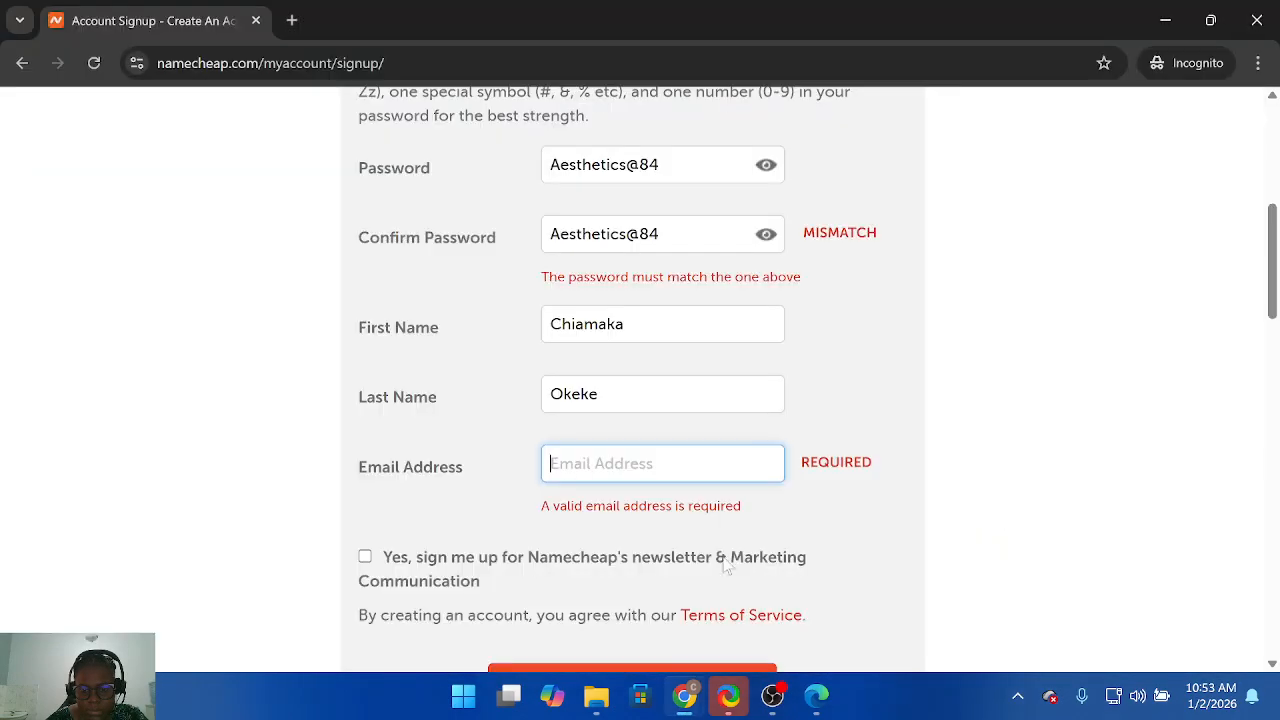
pyautogui.rightClick(563, 463)
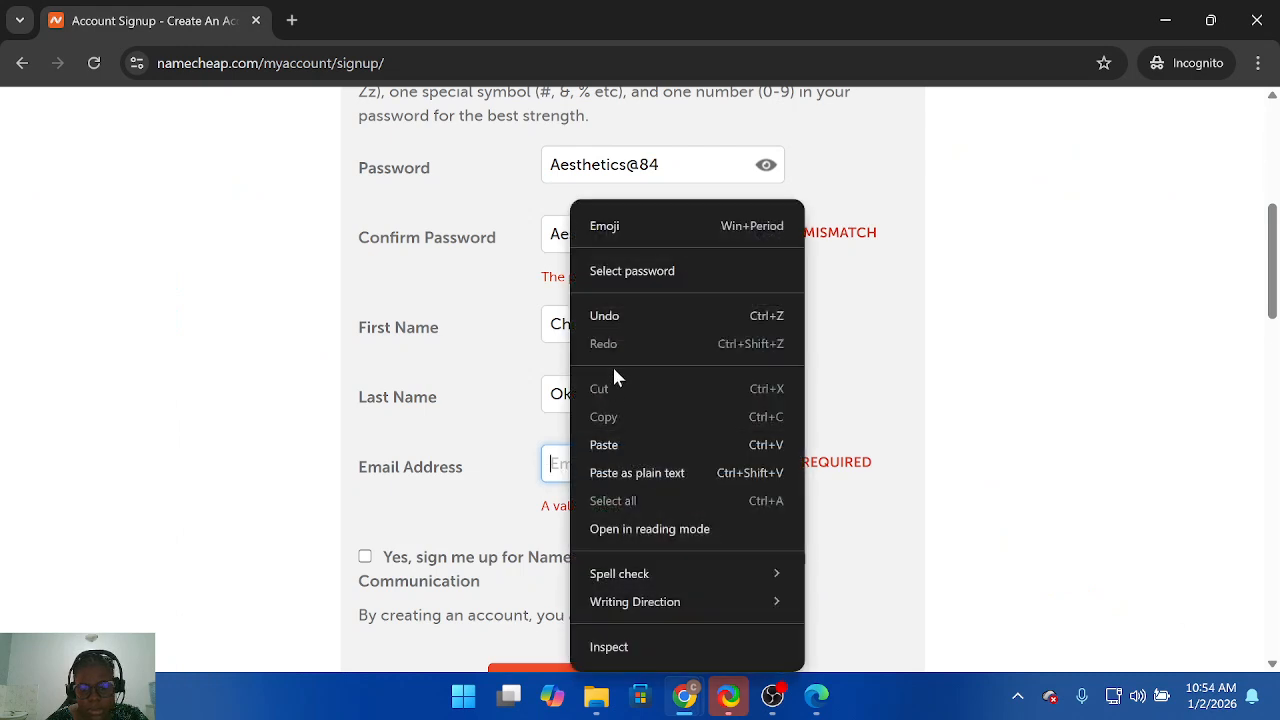
pyautogui.click(606, 444)
pyautogui.scroll(-2, 704, 443)
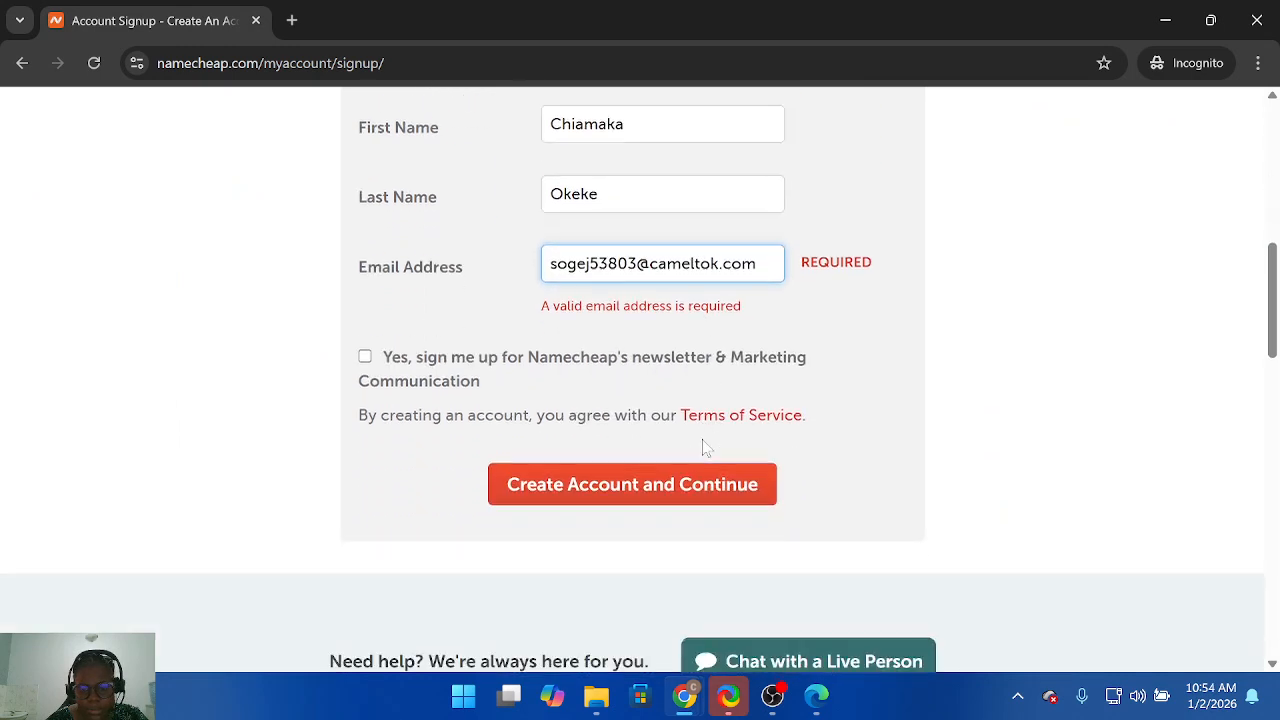
pyautogui.click(604, 479)
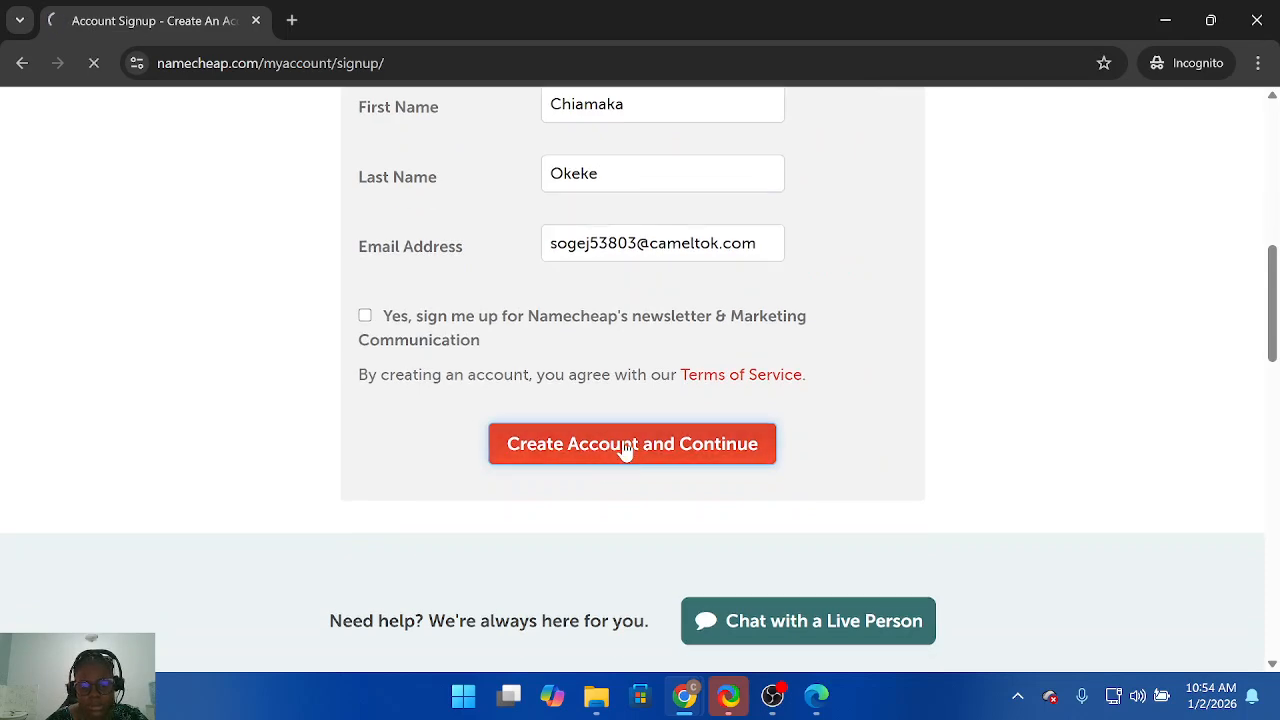
pyautogui.click(625, 451)
pyautogui.scroll(7, 684, 387)
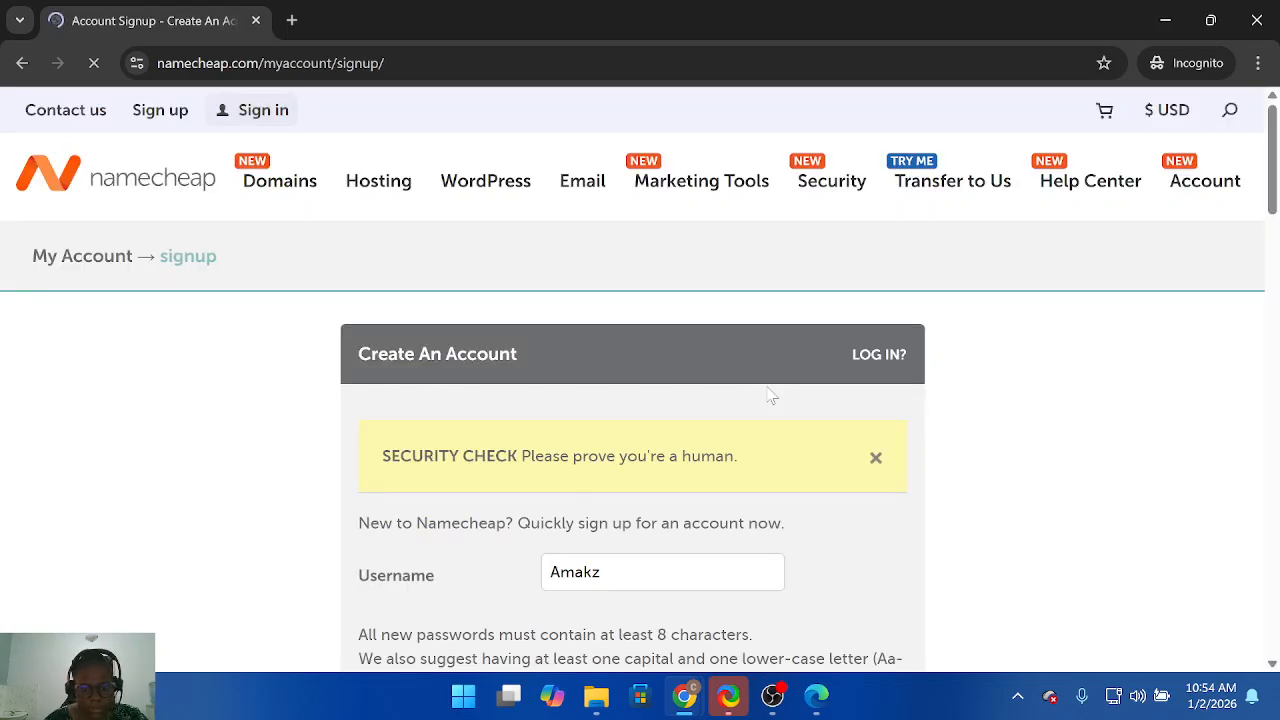
pyautogui.scroll(-2, 771, 396)
pyautogui.scroll(-6, 771, 396)
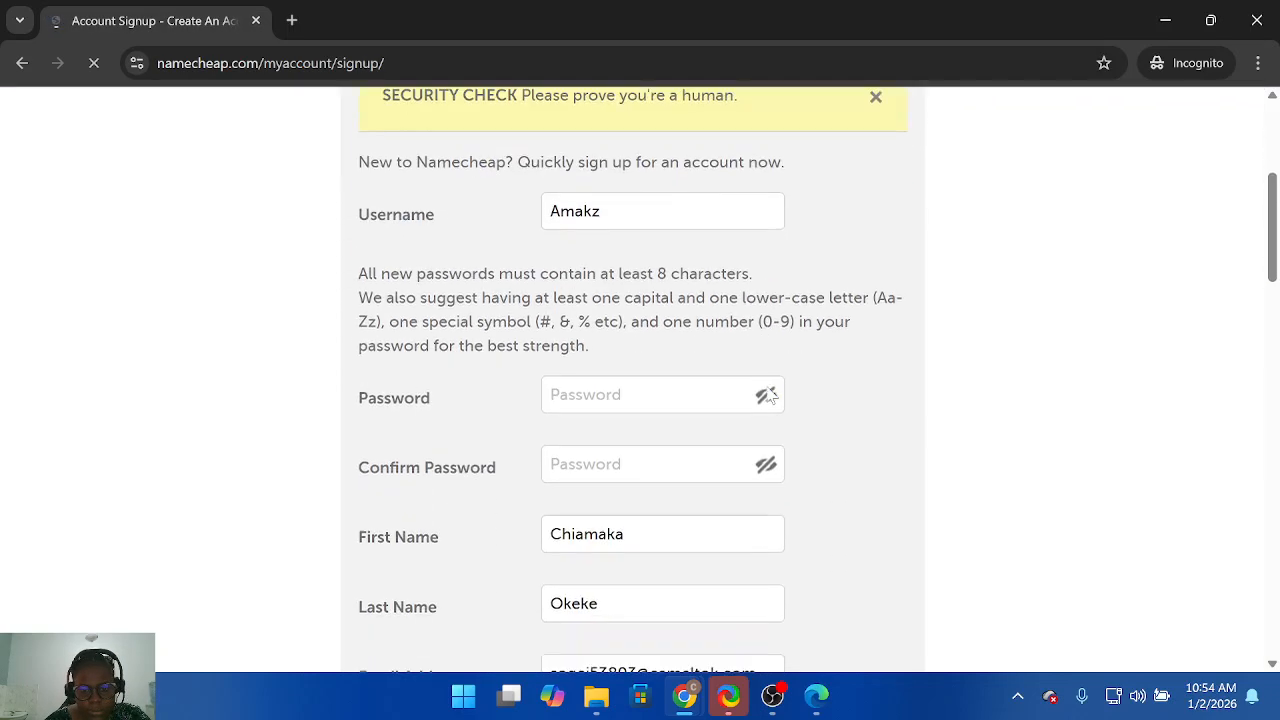
pyautogui.scroll(5, 771, 396)
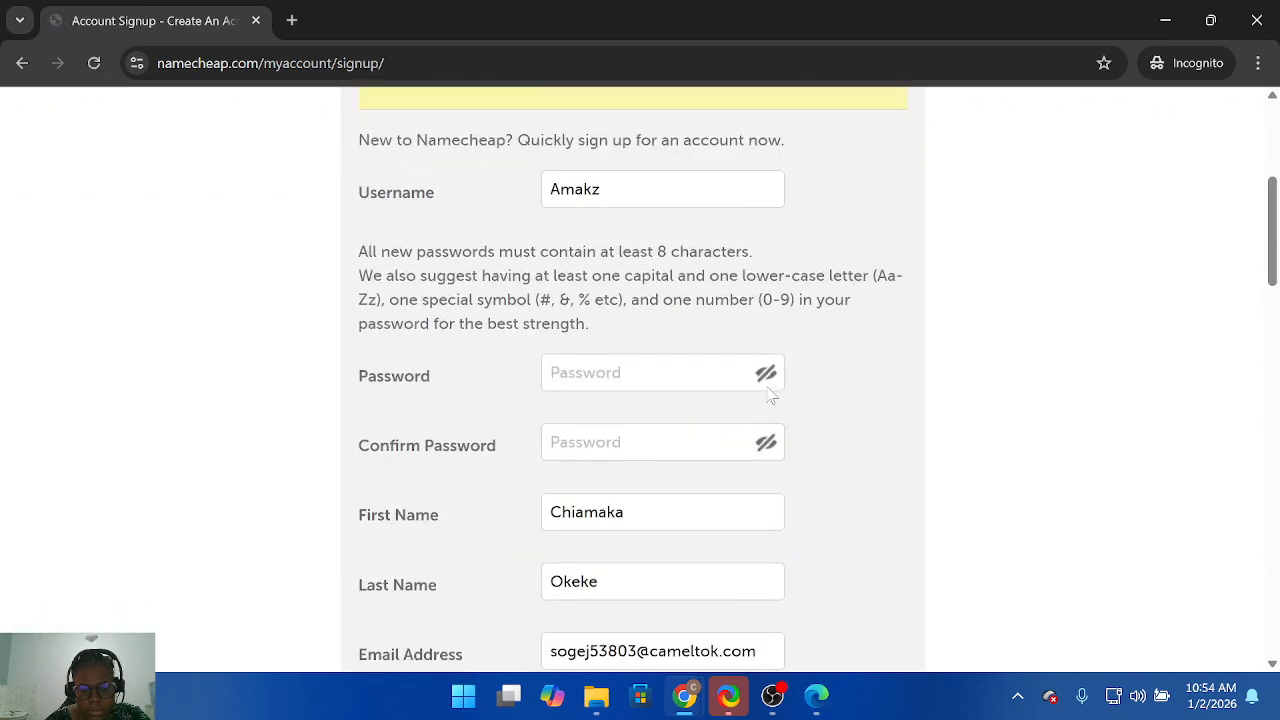
# Step: Re-enter the password and its confirmation, then reveal both to check they match
pyautogui.click(652, 456)
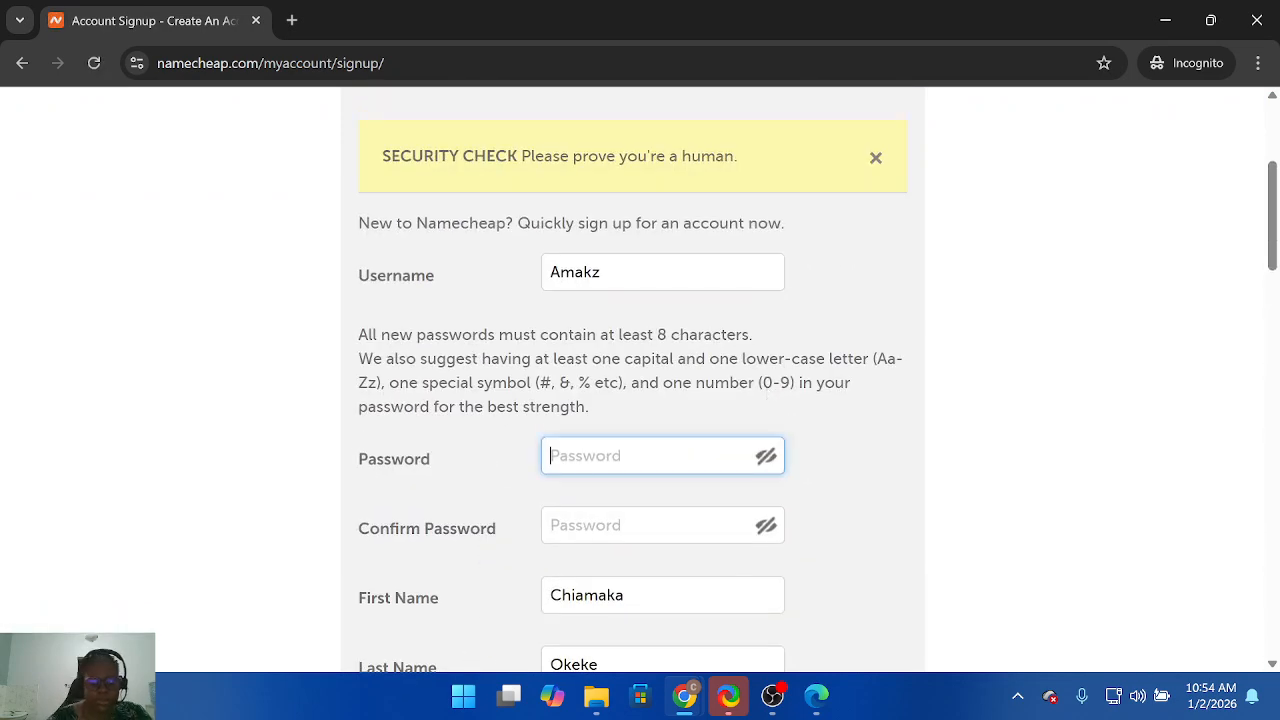
pyautogui.write('A')
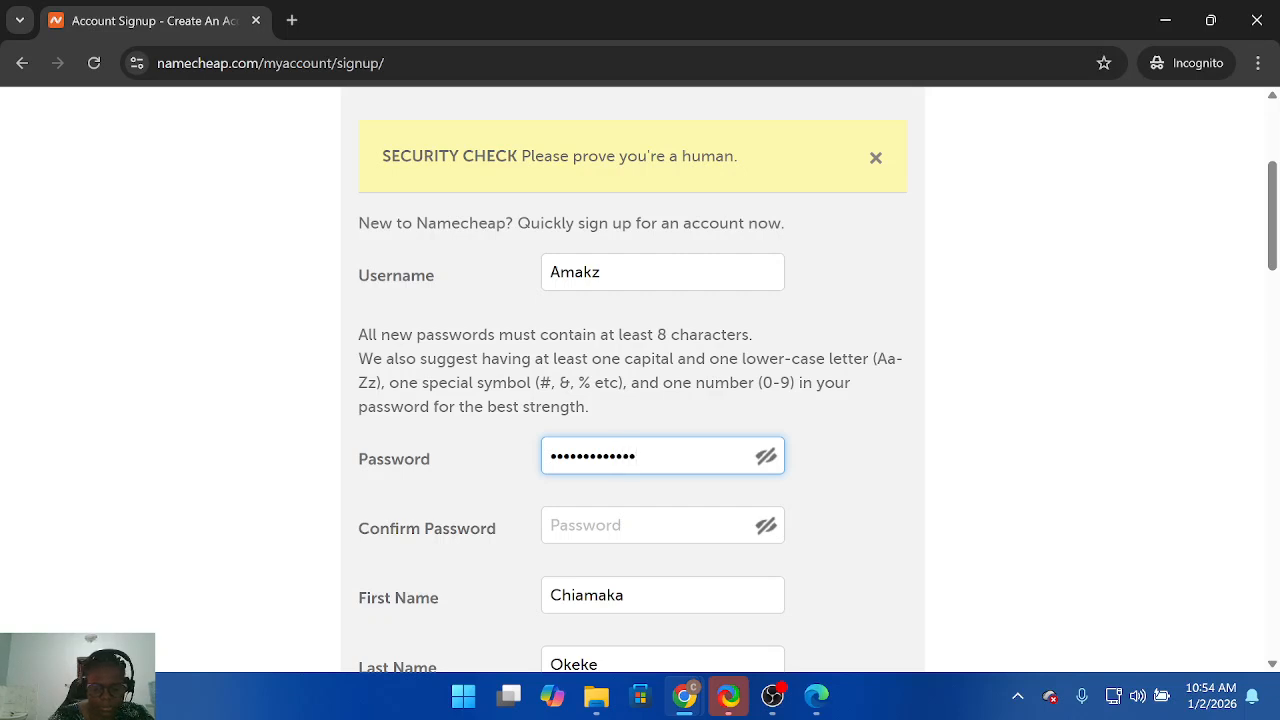
pyautogui.scroll(-2, 655, 425)
pyautogui.click(640, 325)
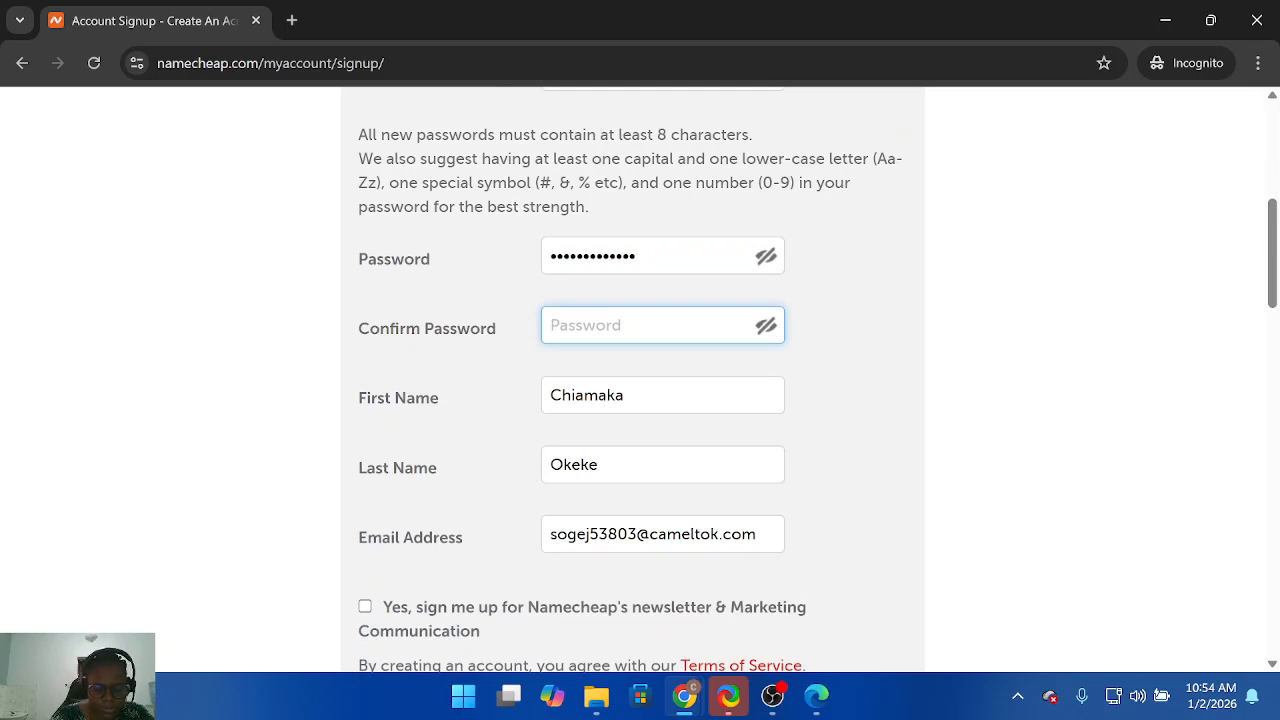
pyautogui.write('•')
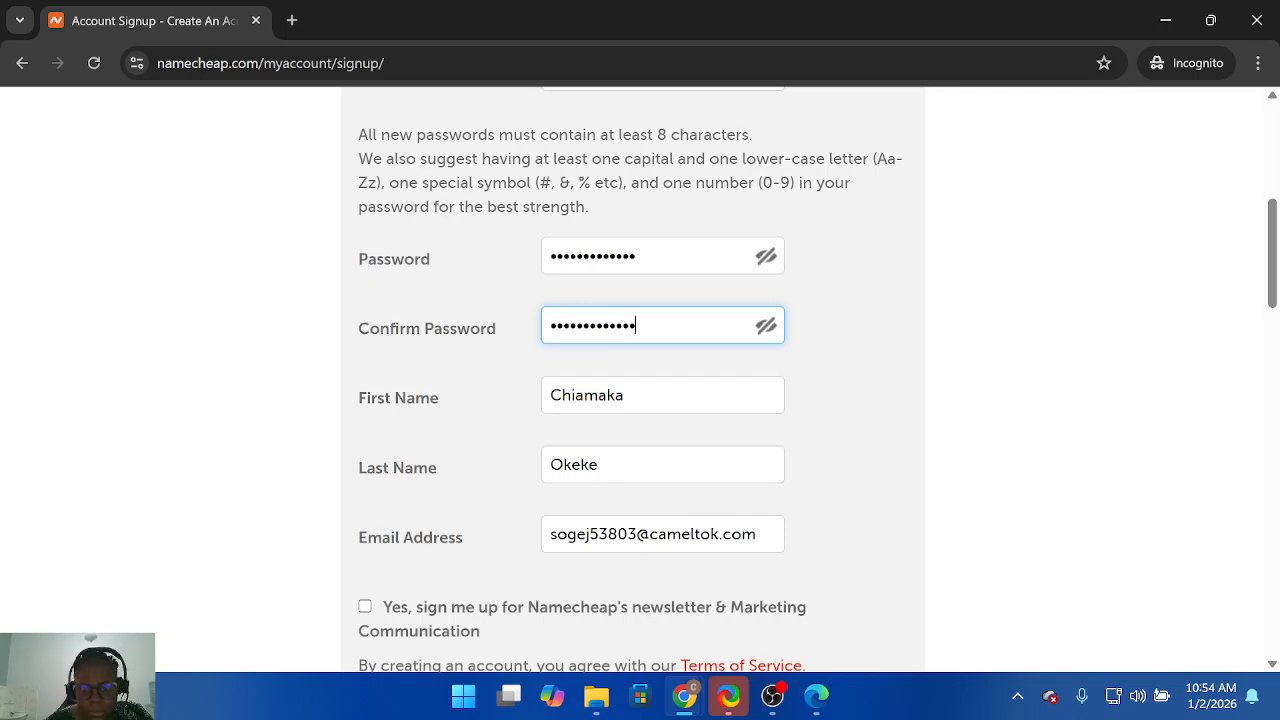
pyautogui.click(762, 257)
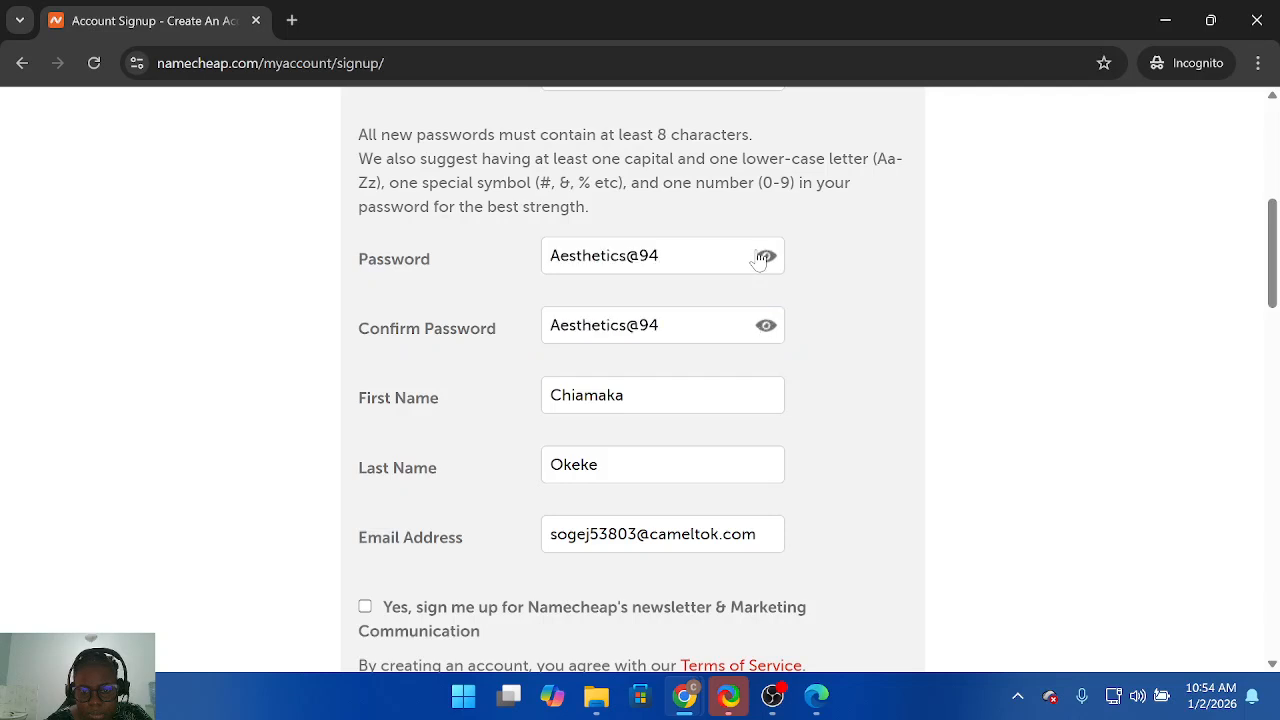
pyautogui.scroll(-3, 686, 383)
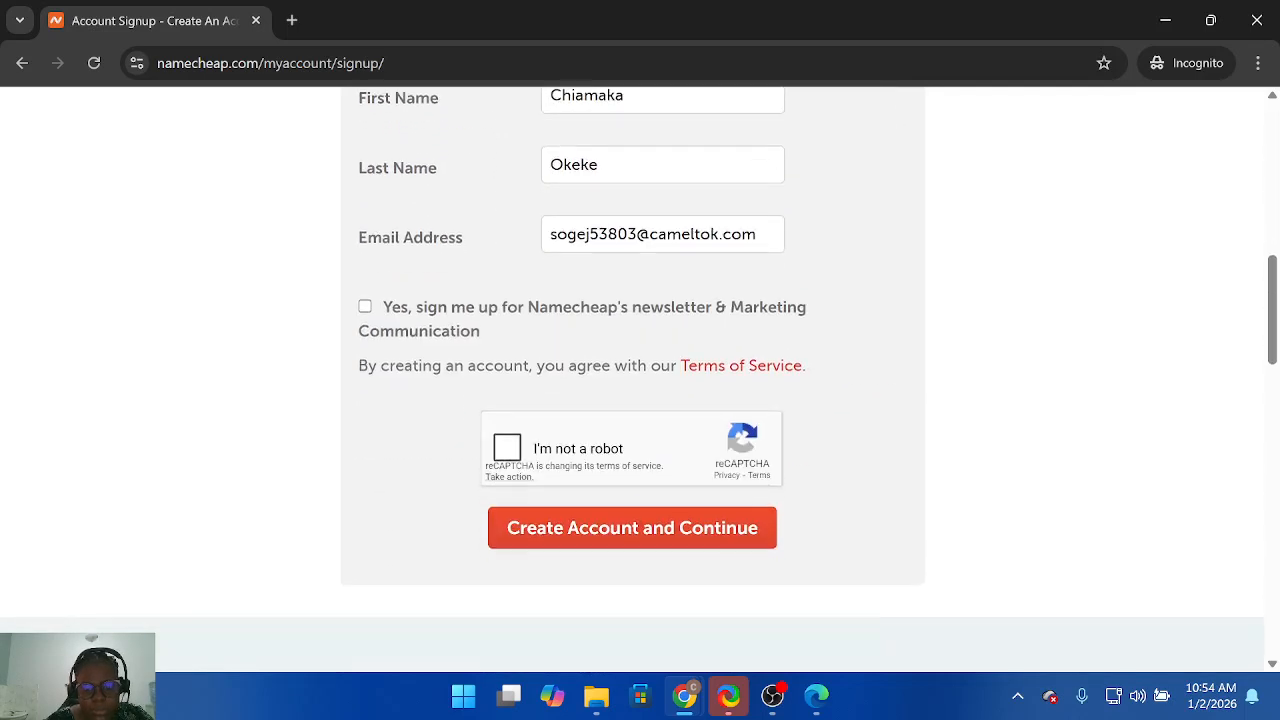
# Step: Solve the reCAPTCHA by selecting the six motorcycle tiles, verify, and create the account
pyautogui.click(507, 447)
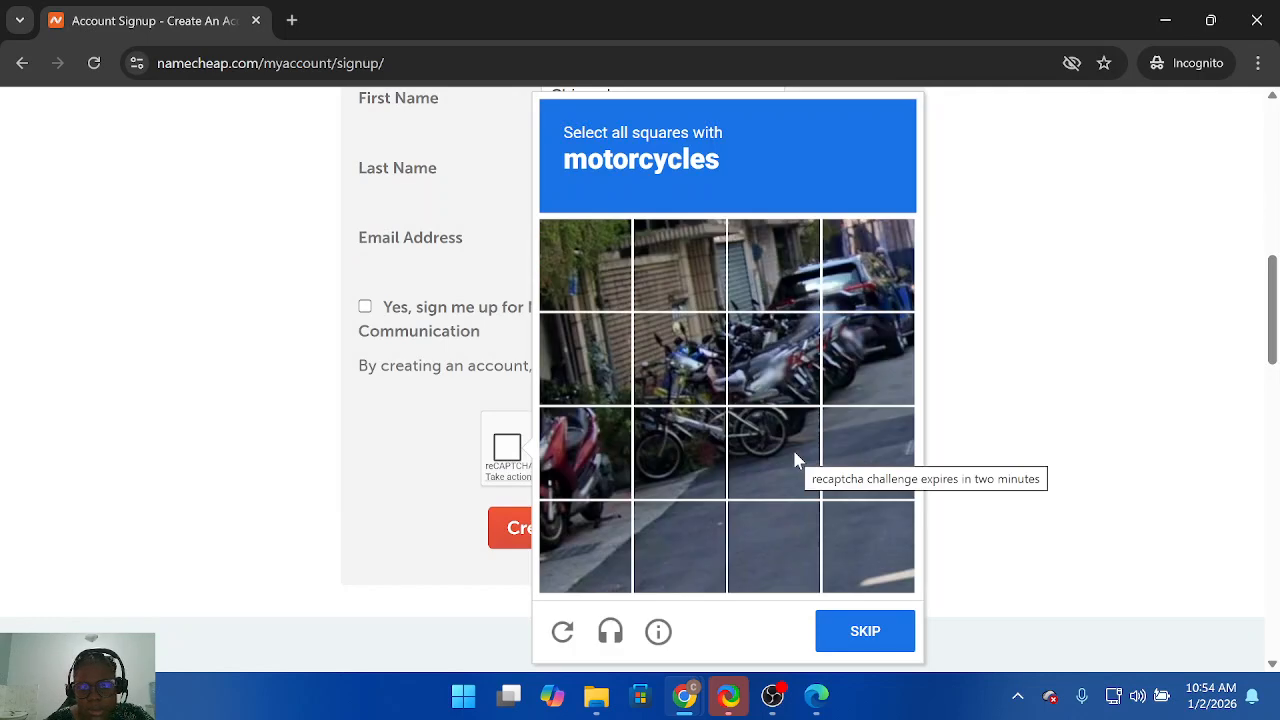
pyautogui.click(583, 440)
pyautogui.click(662, 440)
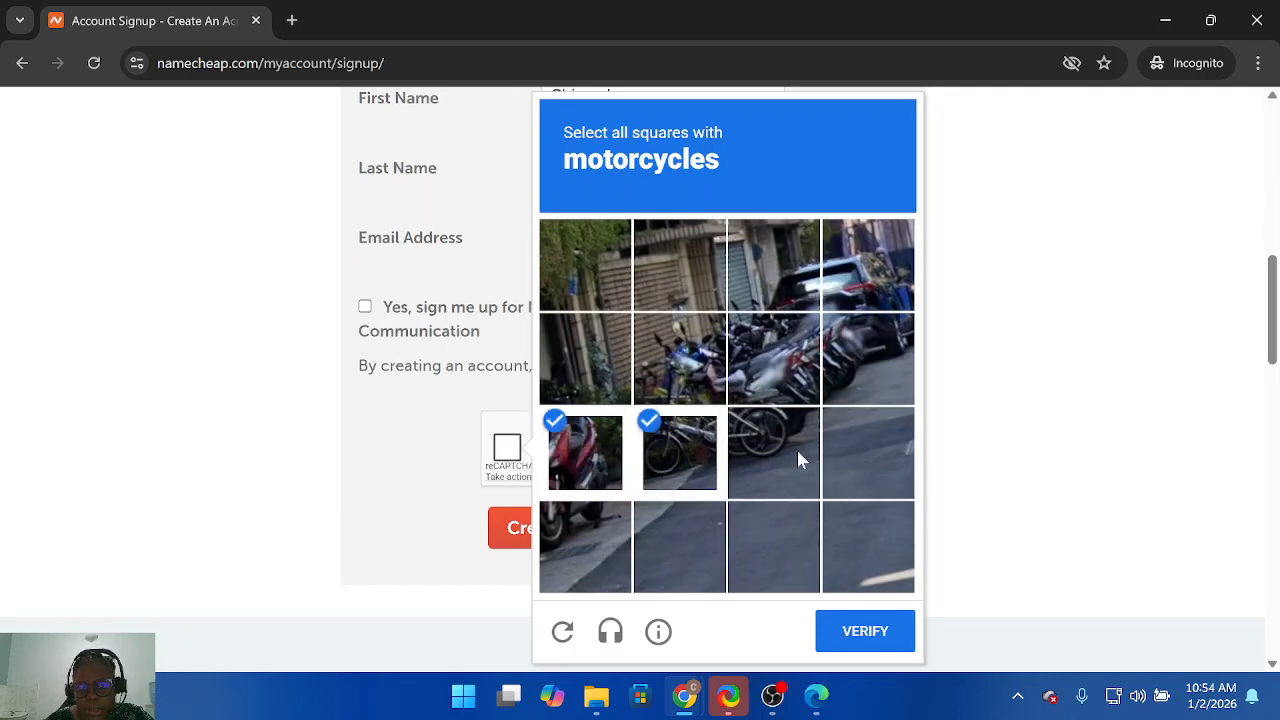
pyautogui.click(797, 460)
pyautogui.click(780, 373)
pyautogui.click(679, 368)
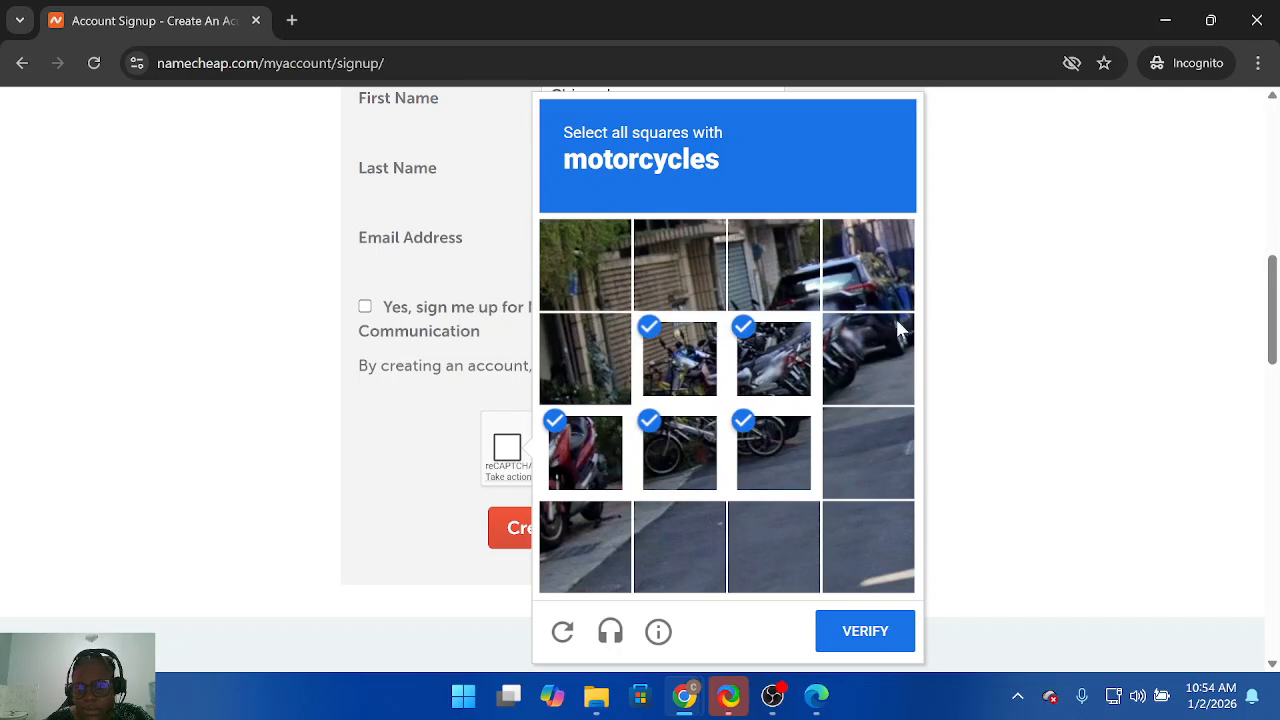
pyautogui.click(852, 357)
pyautogui.scroll(-2, 697, 392)
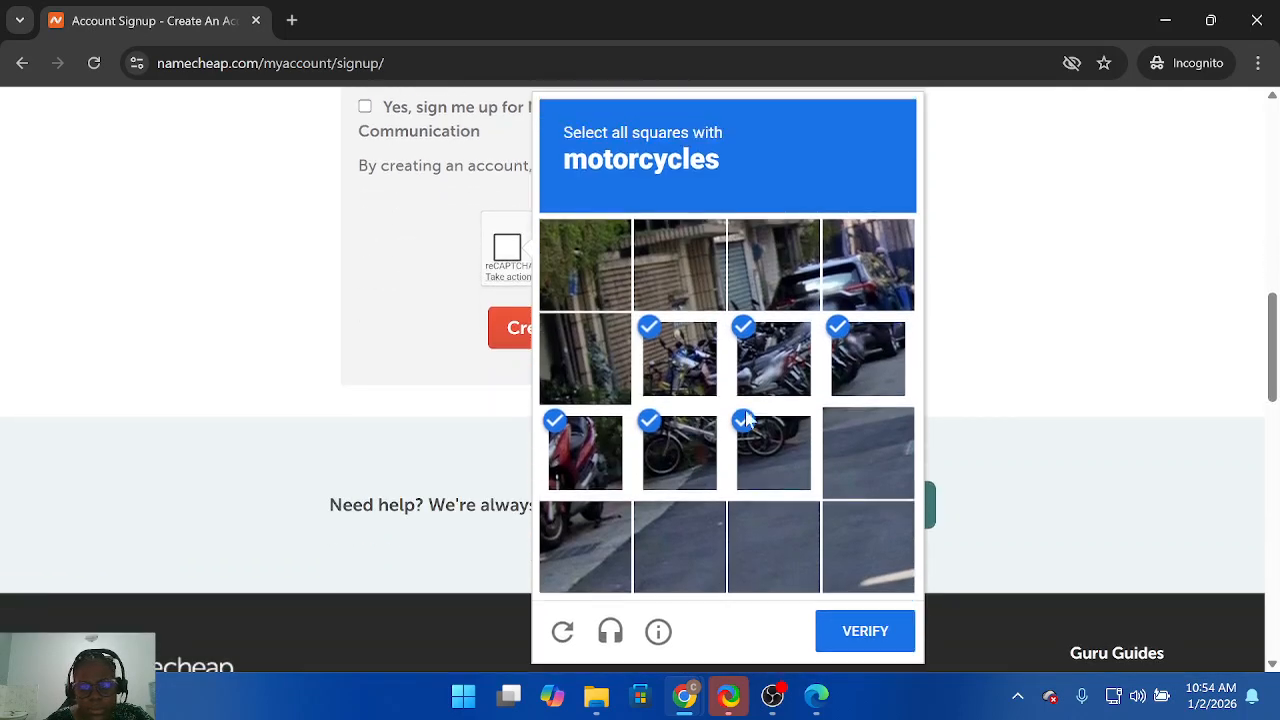
pyautogui.click(856, 632)
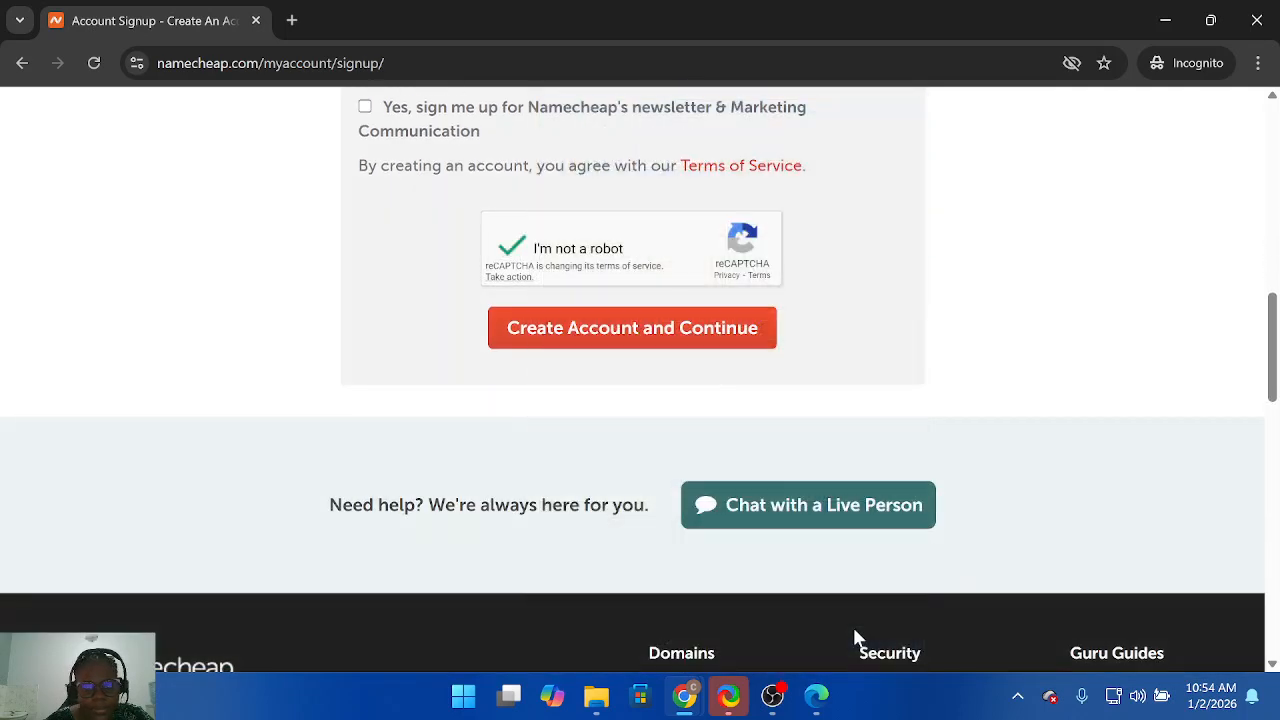
pyautogui.click(648, 336)
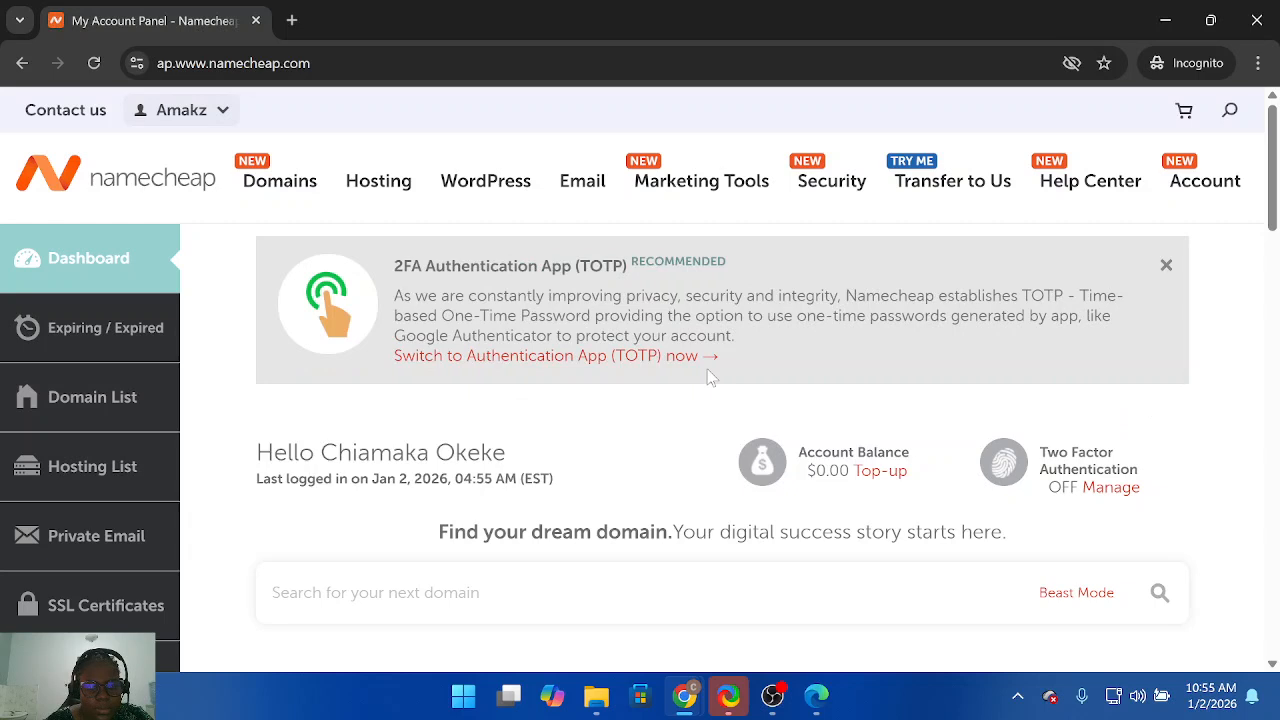
pyautogui.moveTo(772, 693)
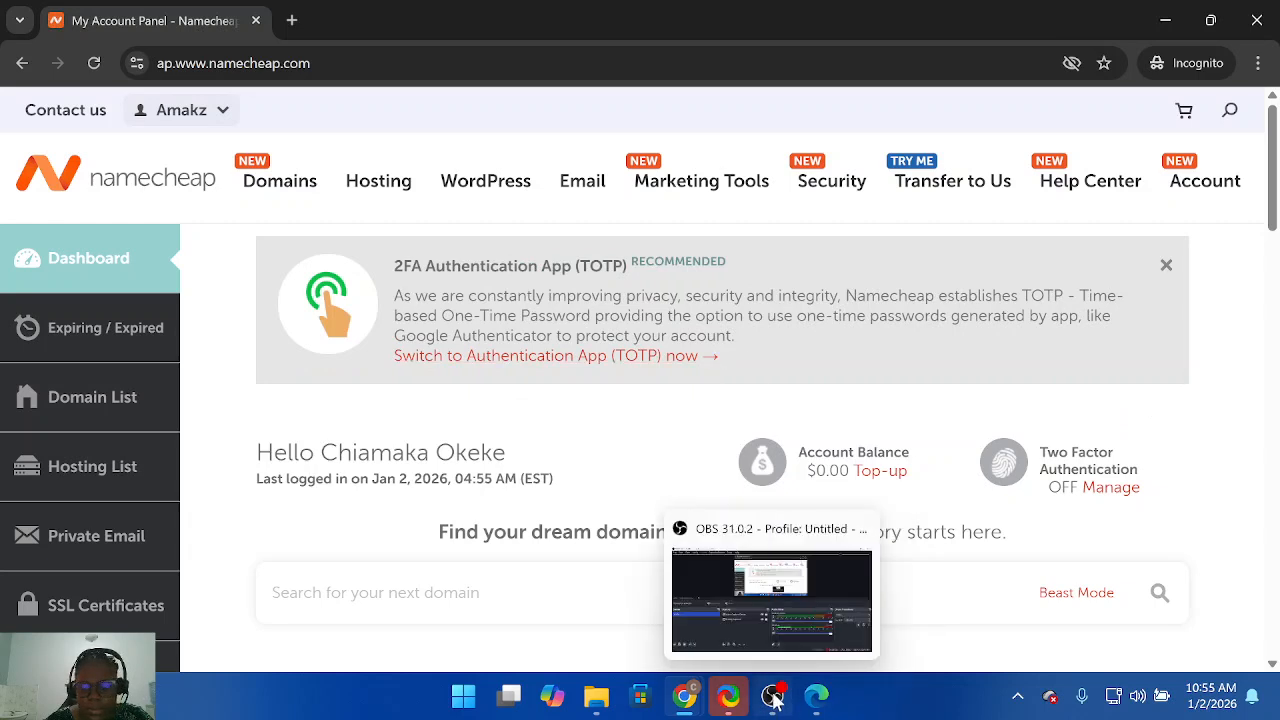
pyautogui.click(860, 600)
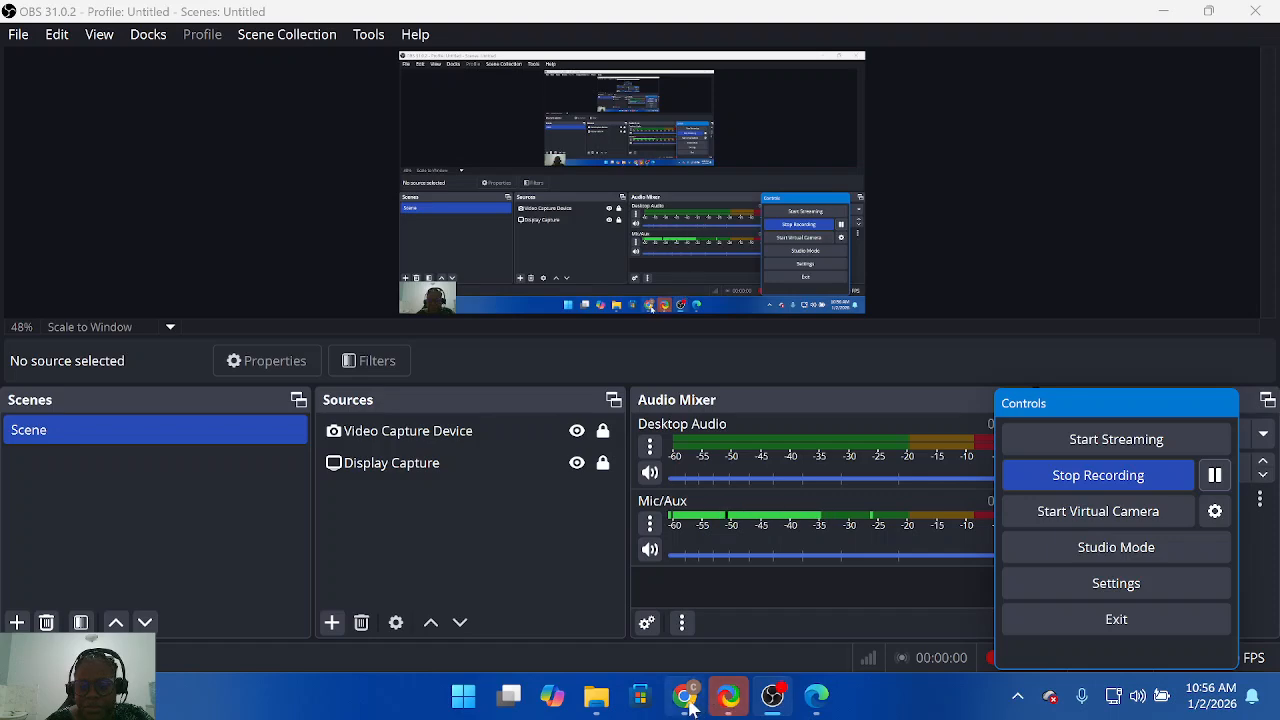
pyautogui.moveTo(681, 701)
pyautogui.click(752, 563)
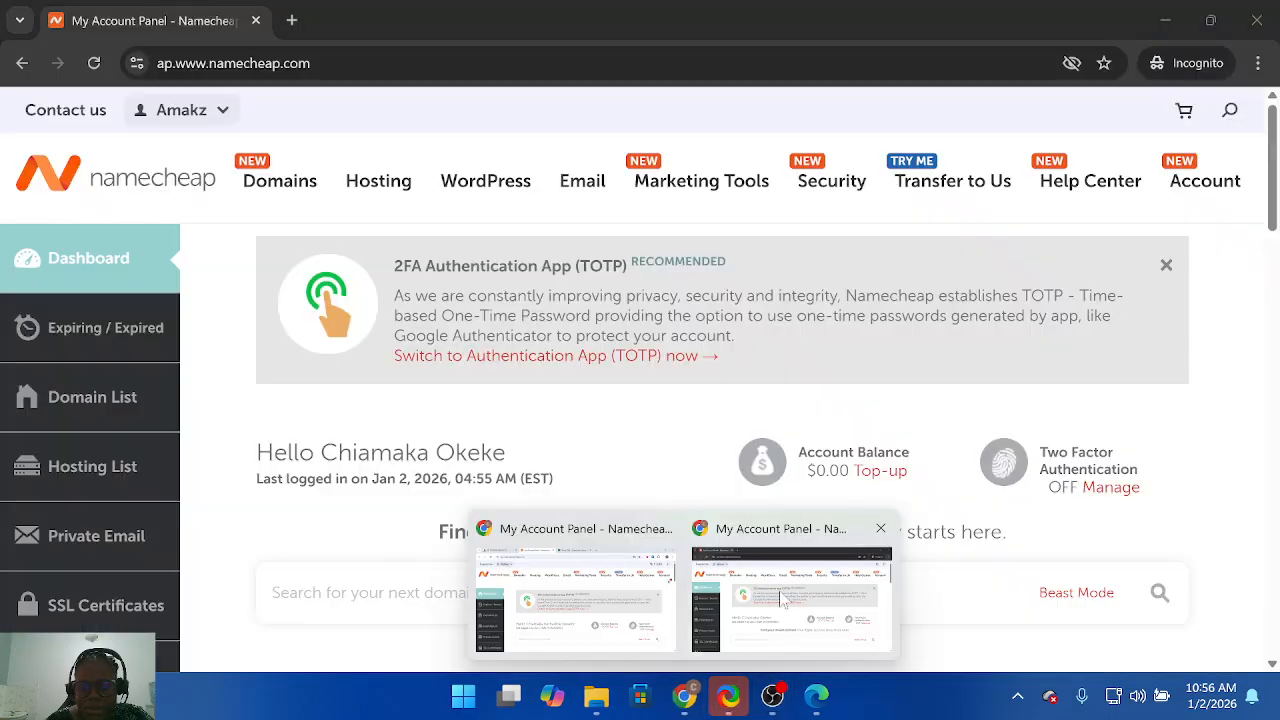
pyautogui.click(220, 112)
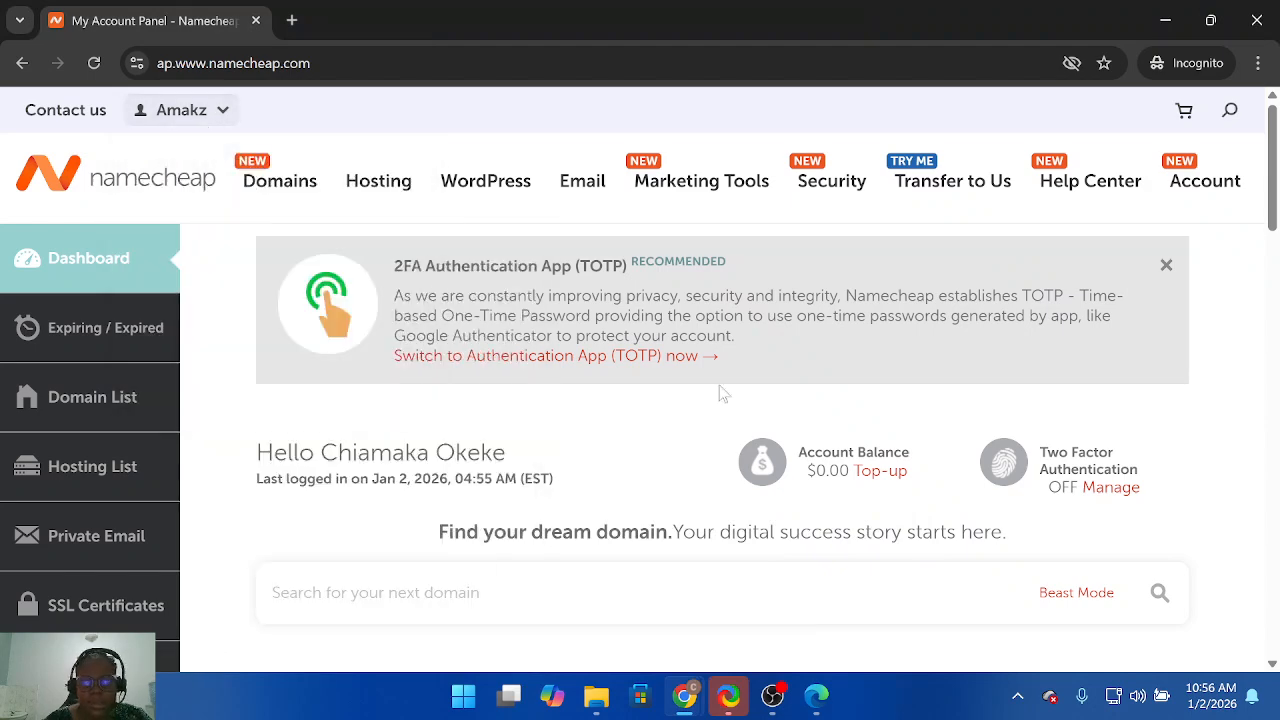
pyautogui.scroll(-1, 570, 500)
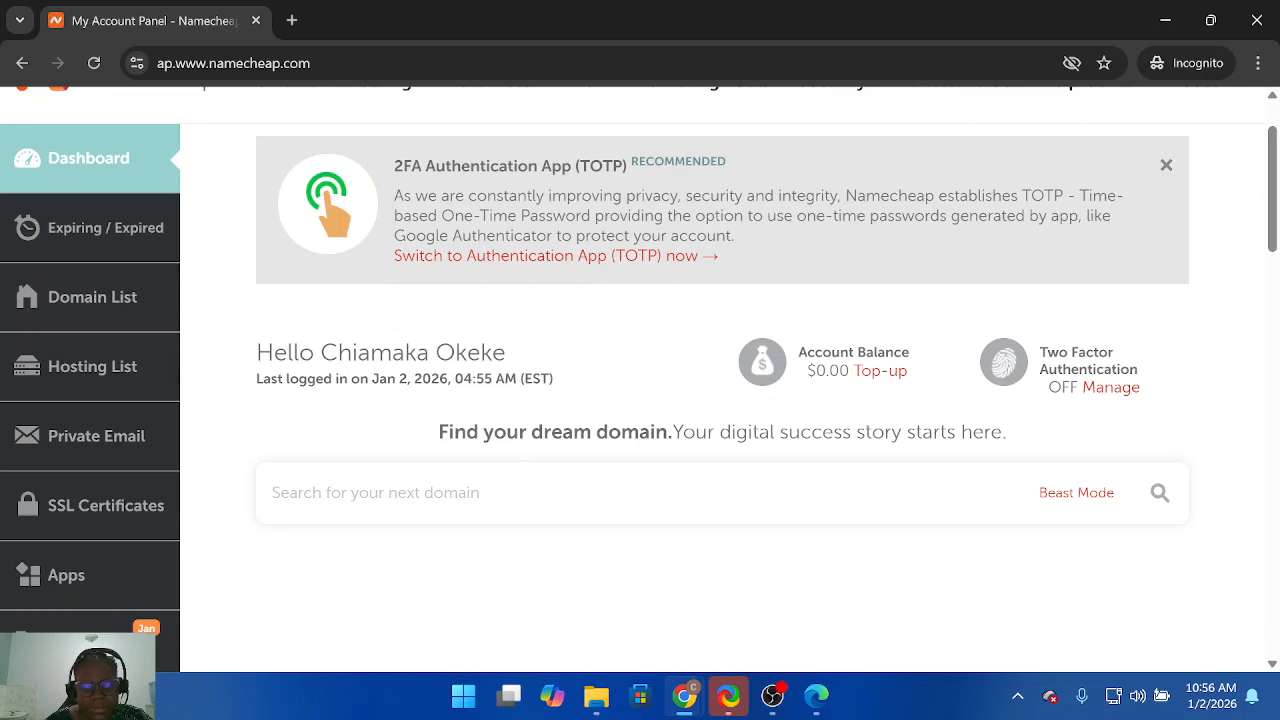
pyautogui.moveTo(685, 703)
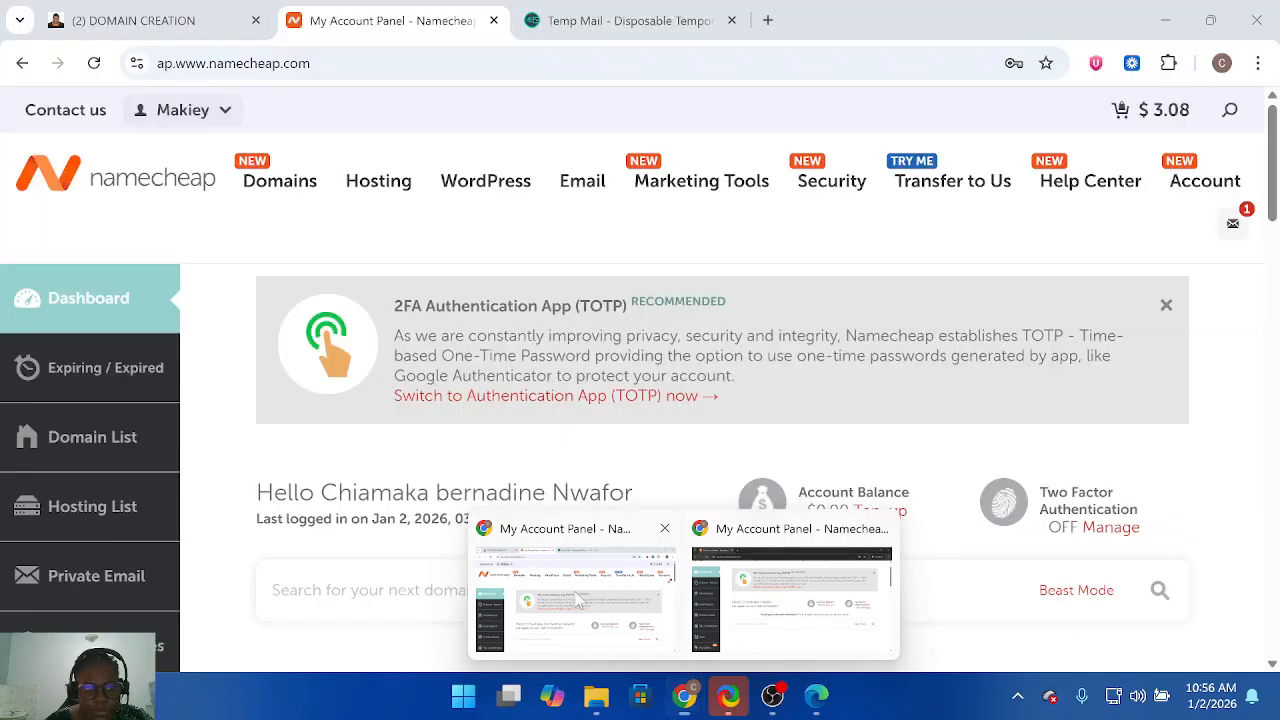
pyautogui.click(578, 598)
pyautogui.click(133, 20)
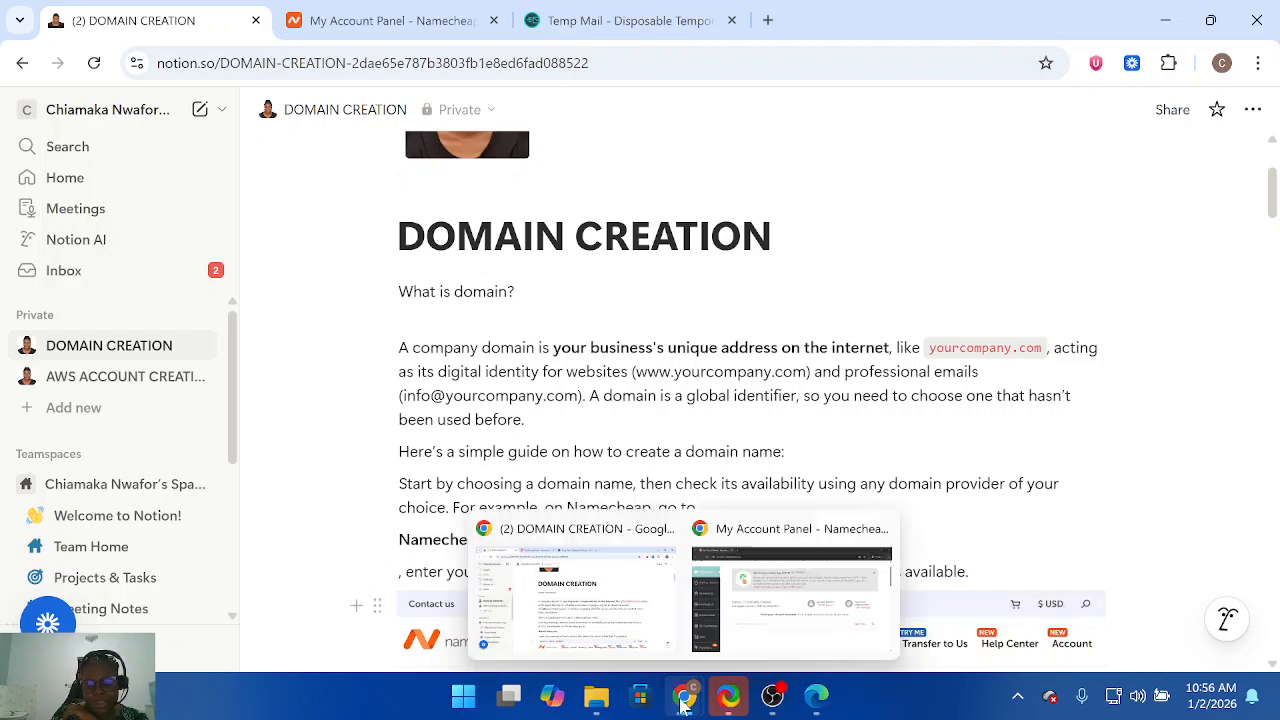
pyautogui.moveTo(684, 695)
pyautogui.click(800, 612)
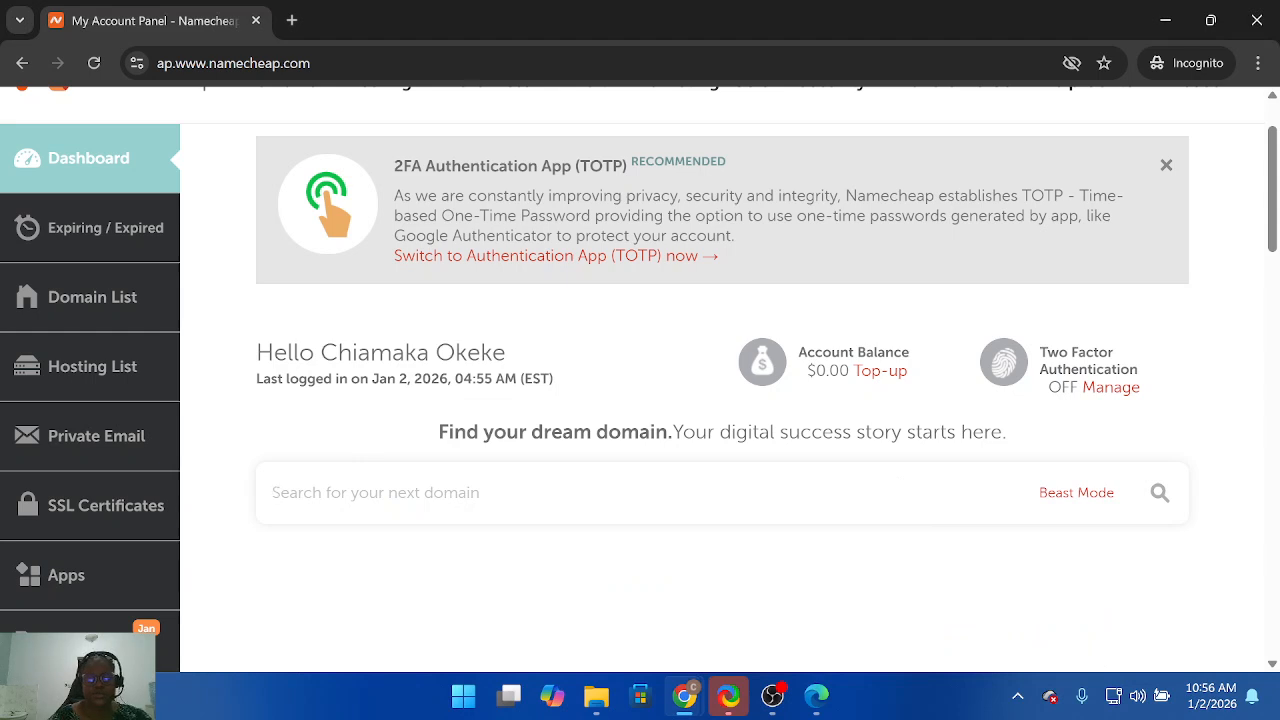
# Step: Search for the domain Amakzenterprise.online, correcting typos in the search box
pyautogui.write('m')
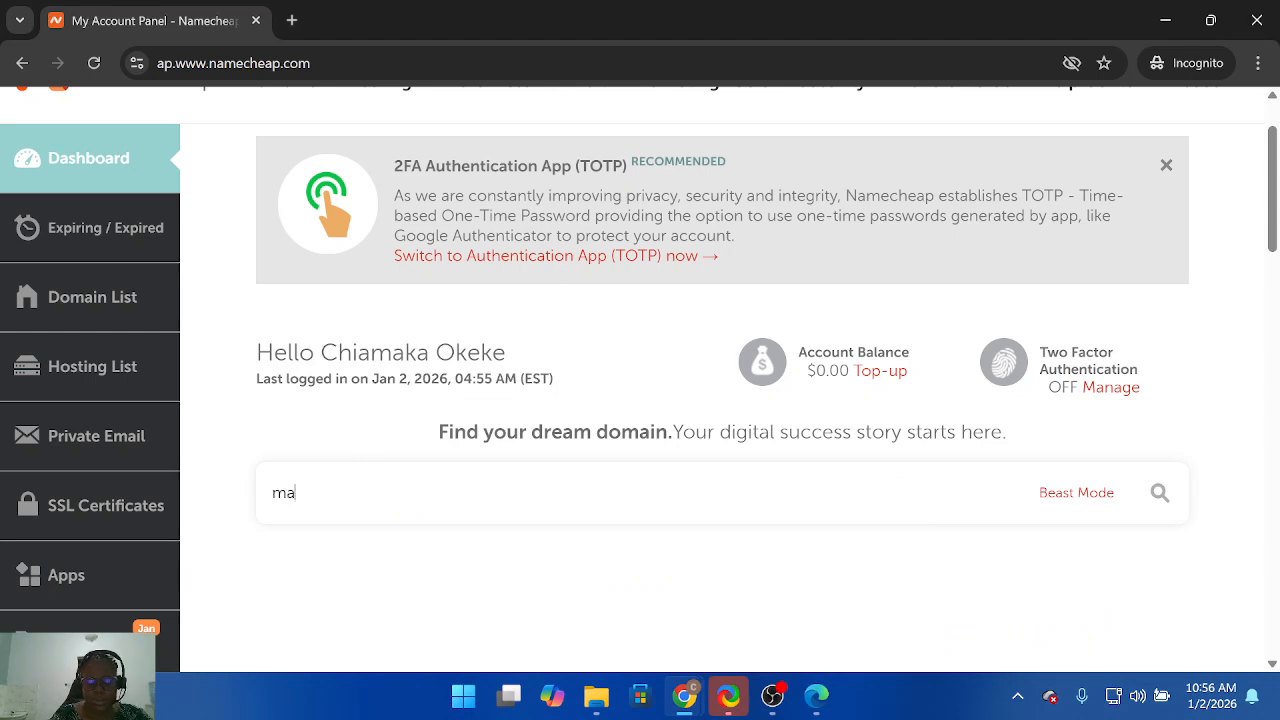
pyautogui.press('BackSpace')
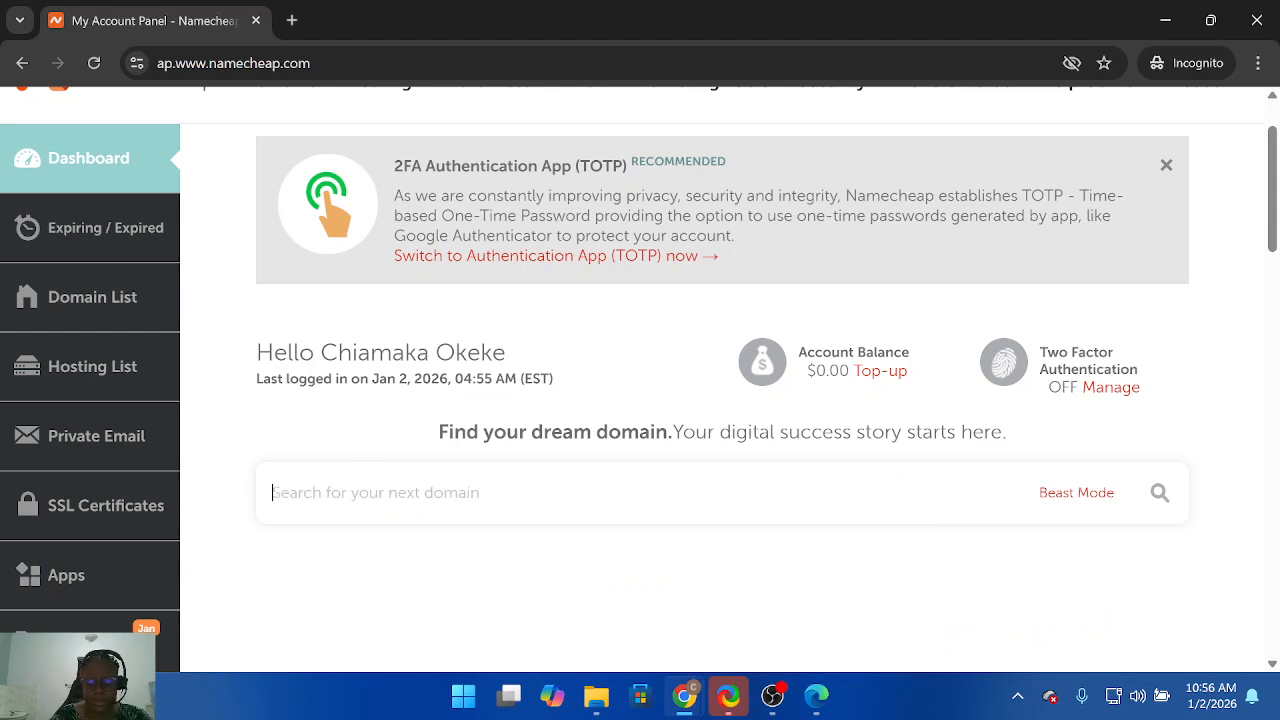
pyautogui.write('Amak')
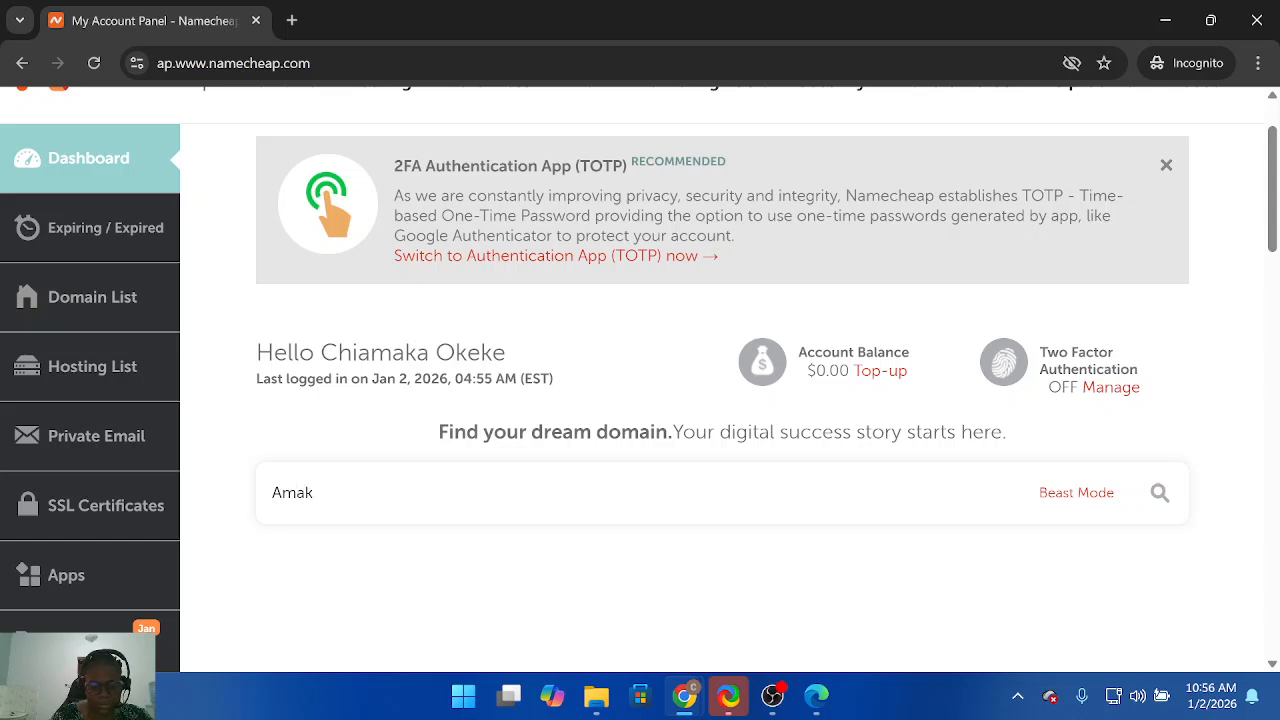
pyautogui.write('zenterprise.onle')
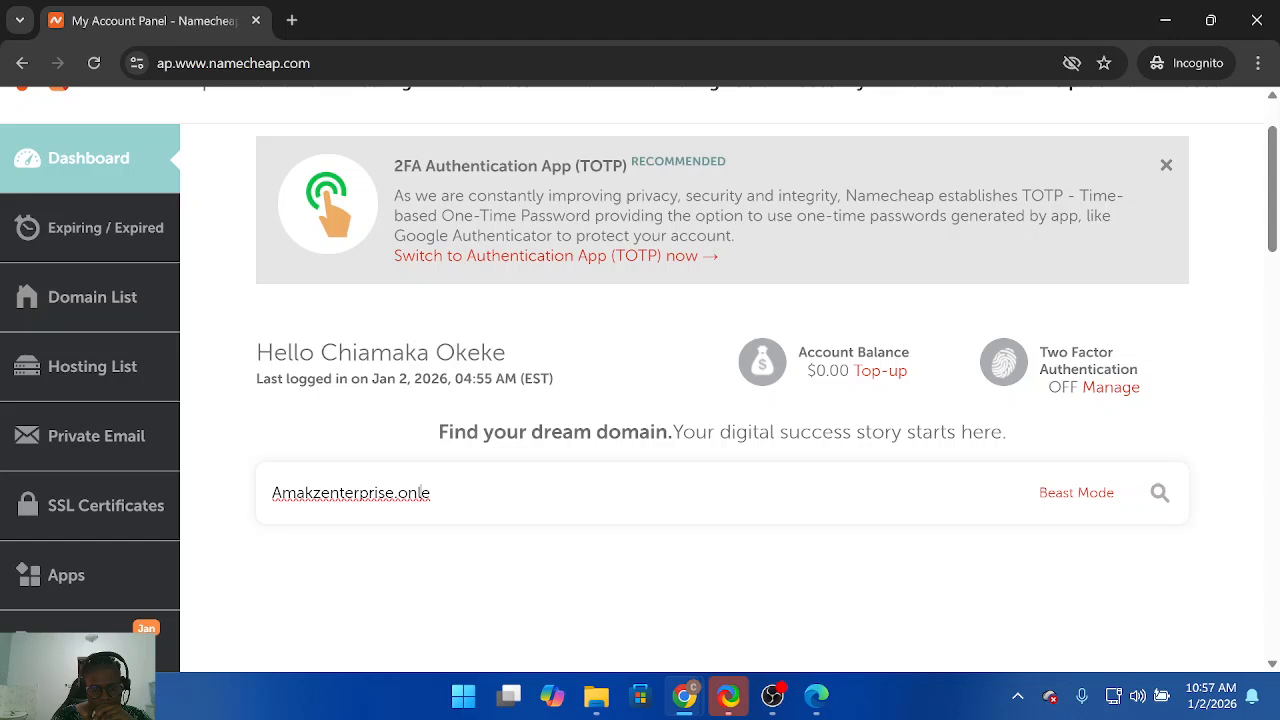
pyautogui.click(421, 492)
pyautogui.write('in')
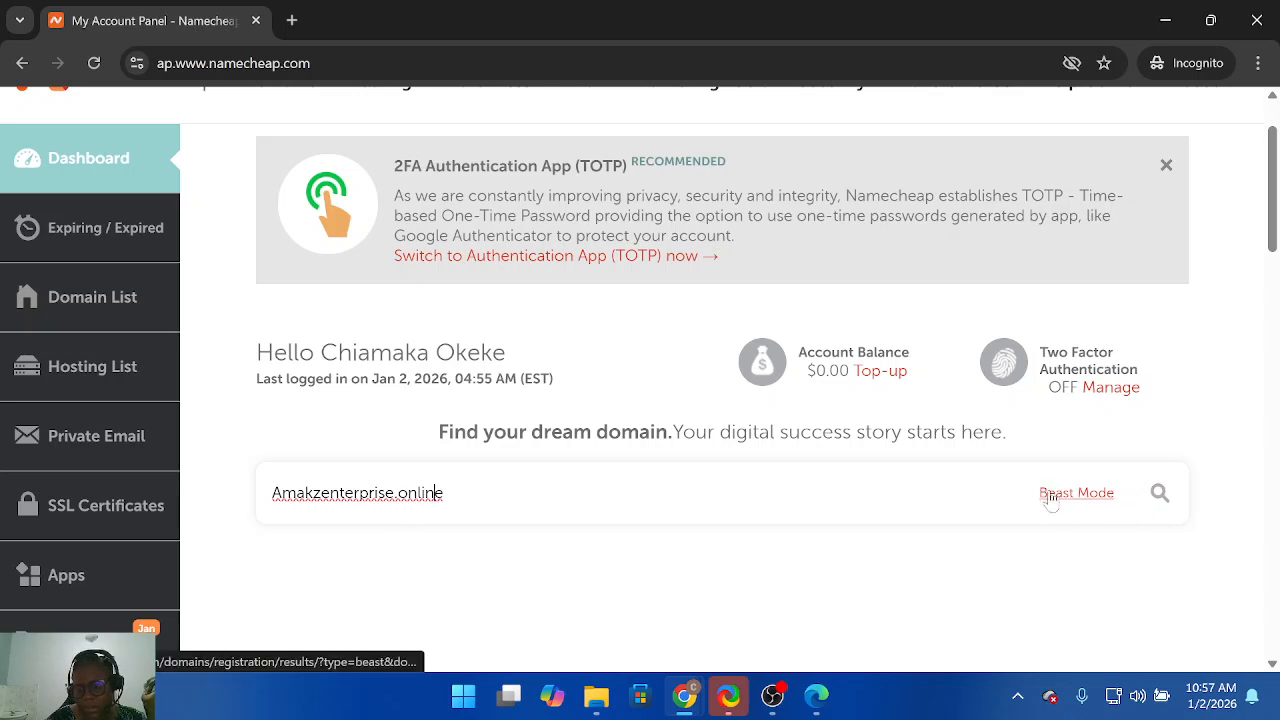
pyautogui.scroll(-1, 1080, 491)
pyautogui.click(1159, 393)
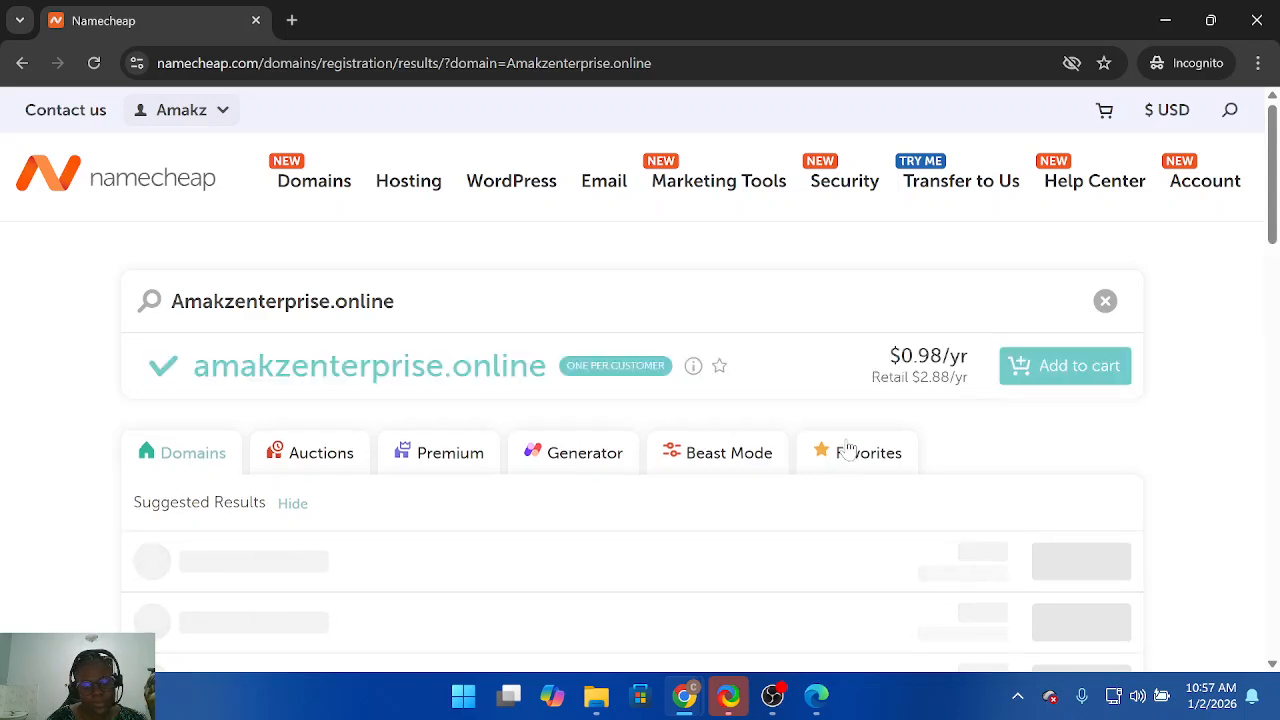
# Step: Add amakzenterprise.online to the cart and open the cart showing the $1.18 subtotal
pyautogui.scroll(-1, 845, 447)
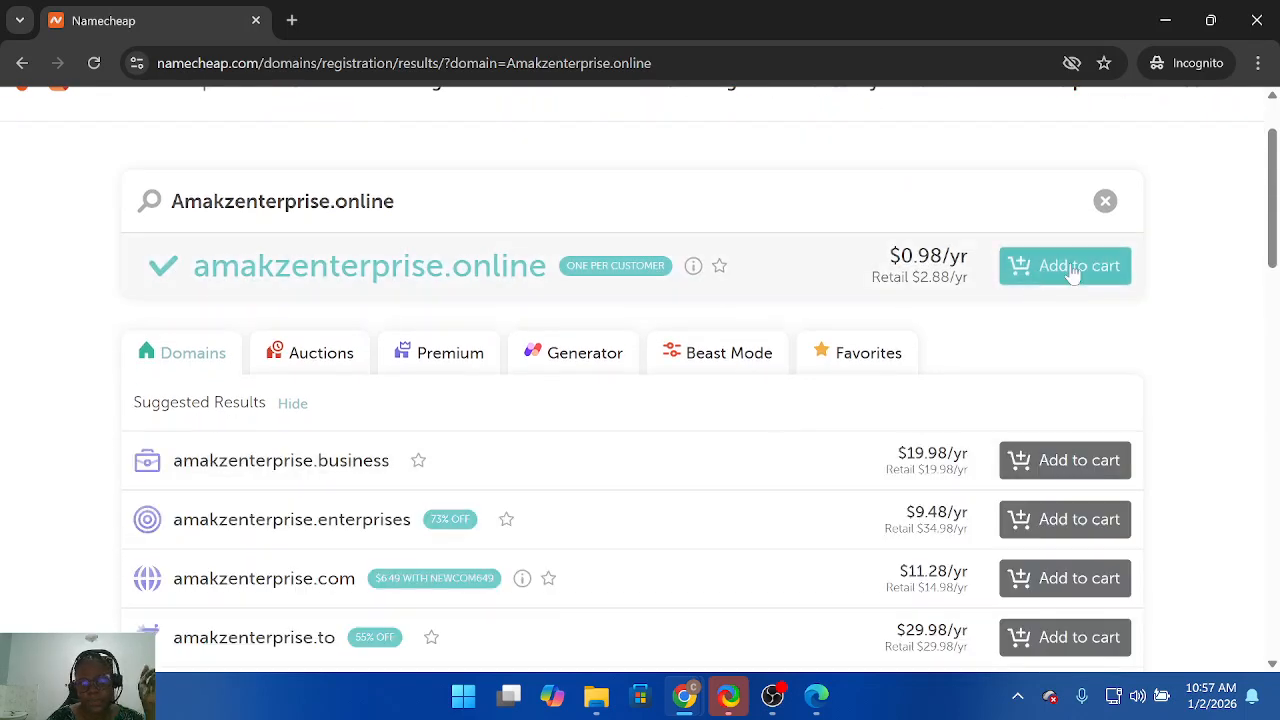
pyautogui.scroll(-1, 1033, 305)
pyautogui.scroll(-3, 1033, 305)
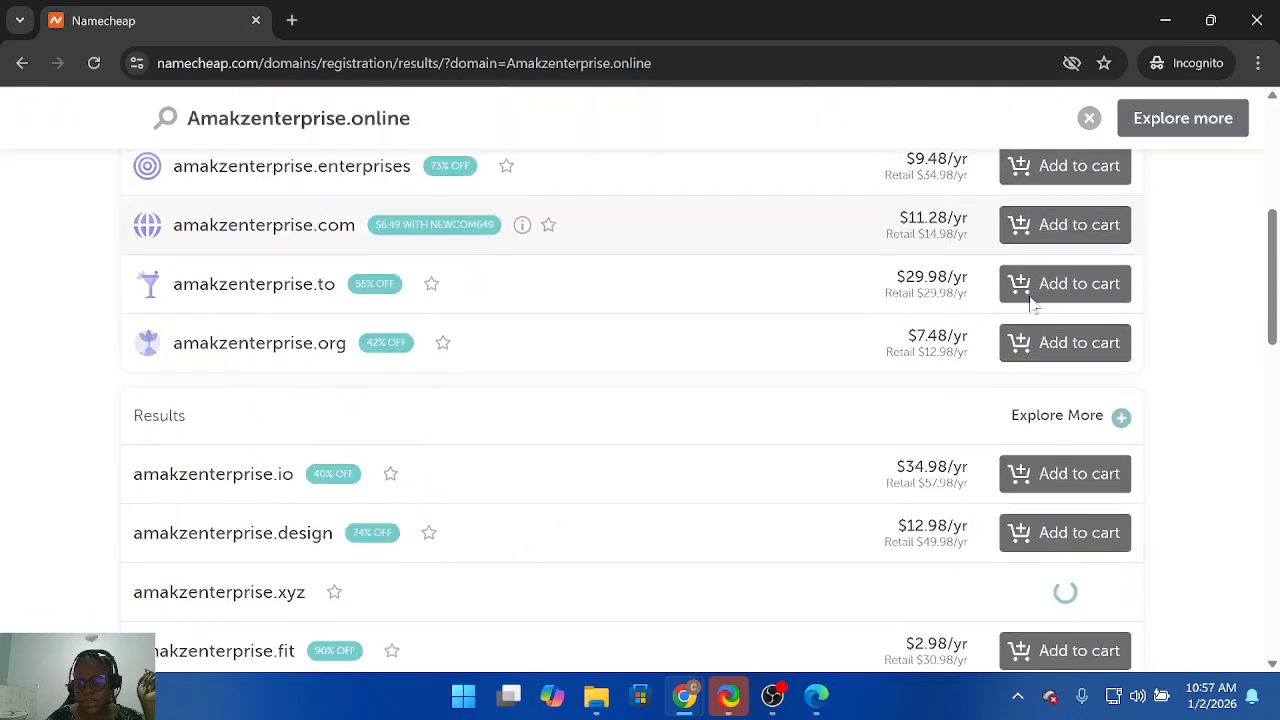
pyautogui.scroll(8, 1031, 305)
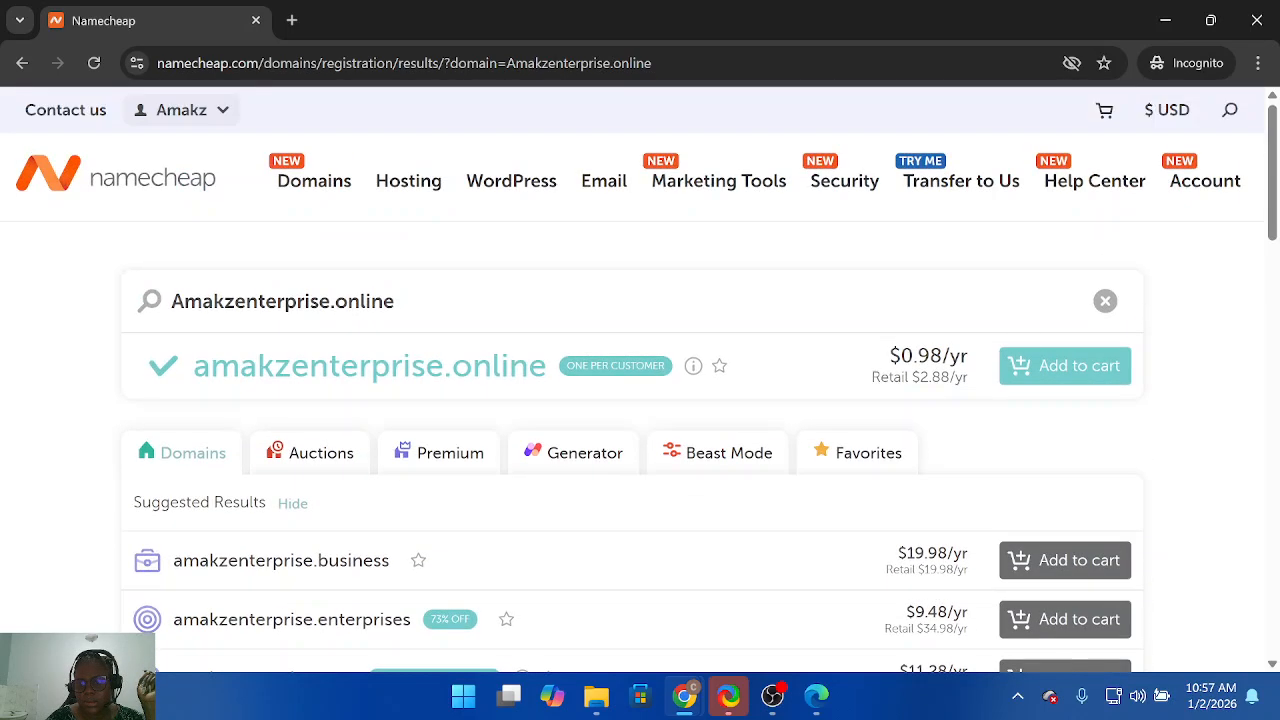
pyautogui.click(1036, 370)
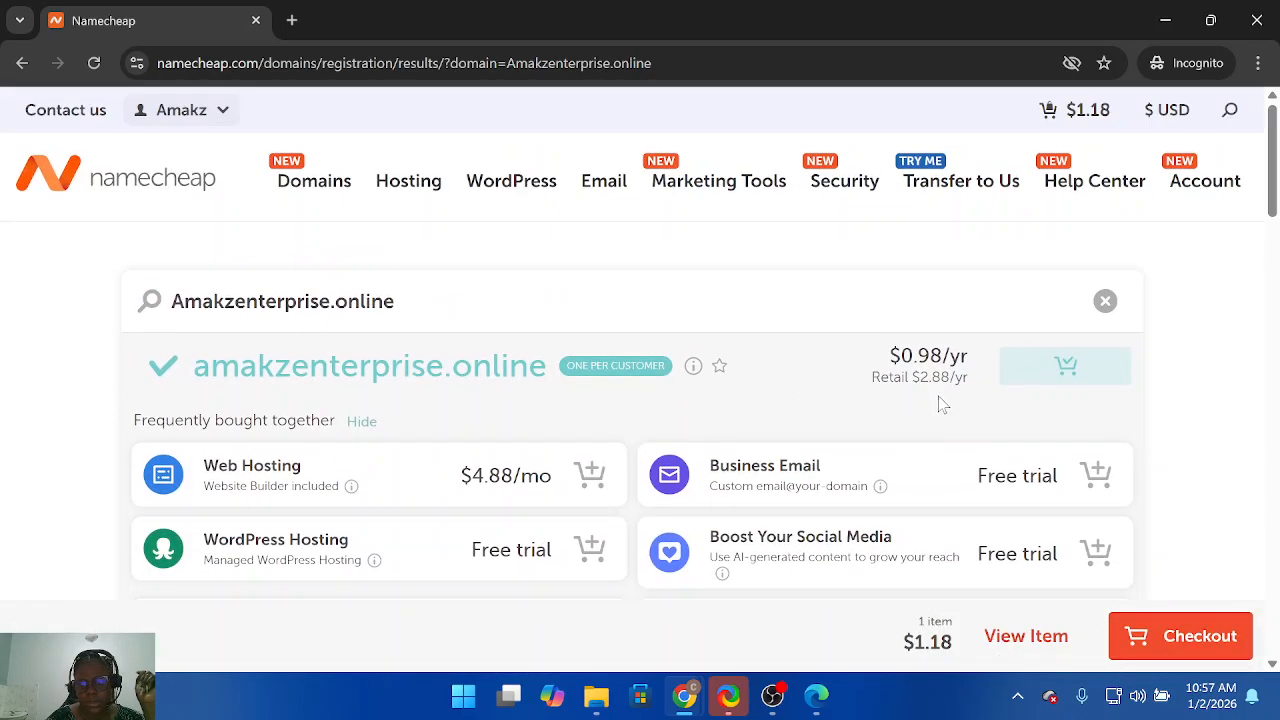
pyautogui.scroll(-8, 983, 400)
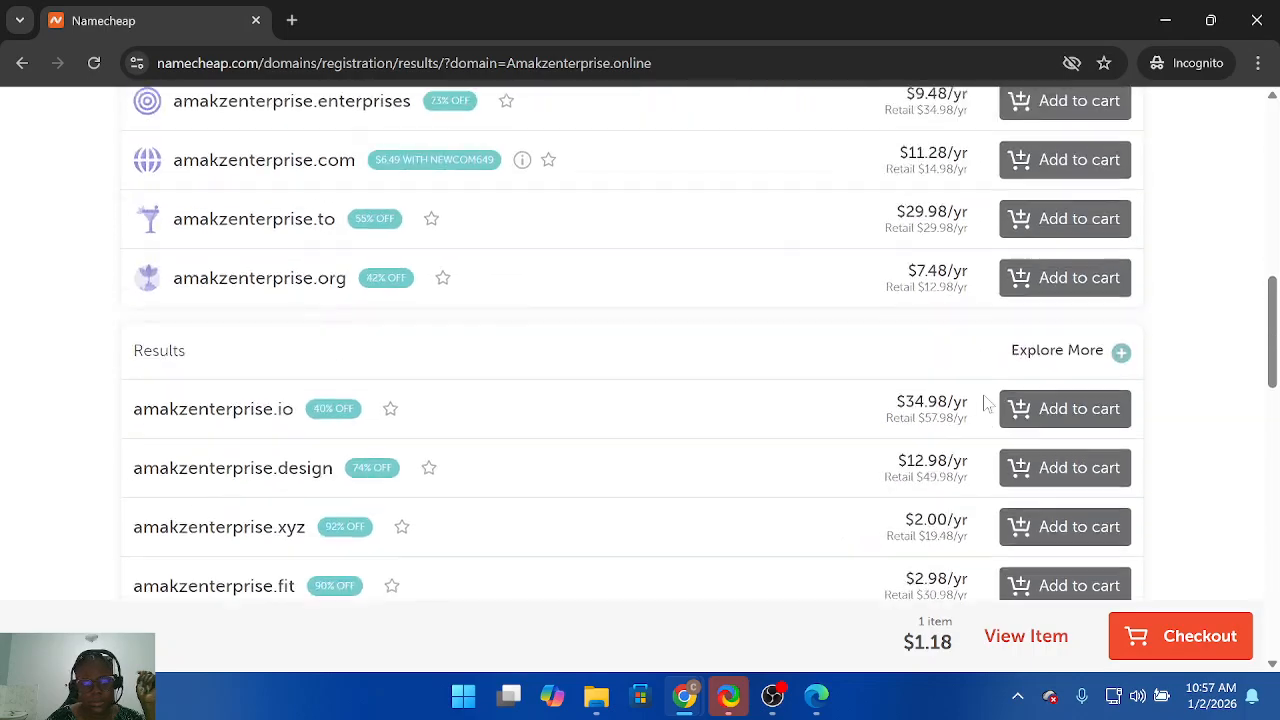
pyautogui.scroll(-15, 985, 403)
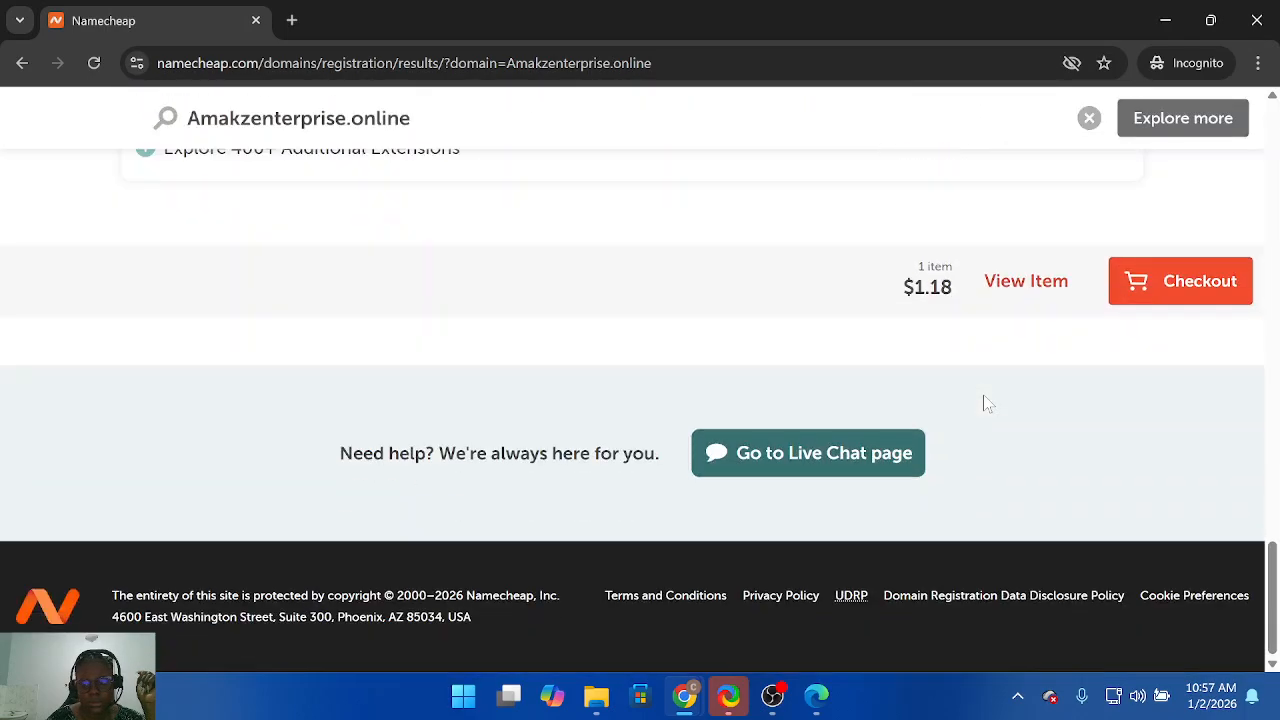
pyautogui.click(1013, 281)
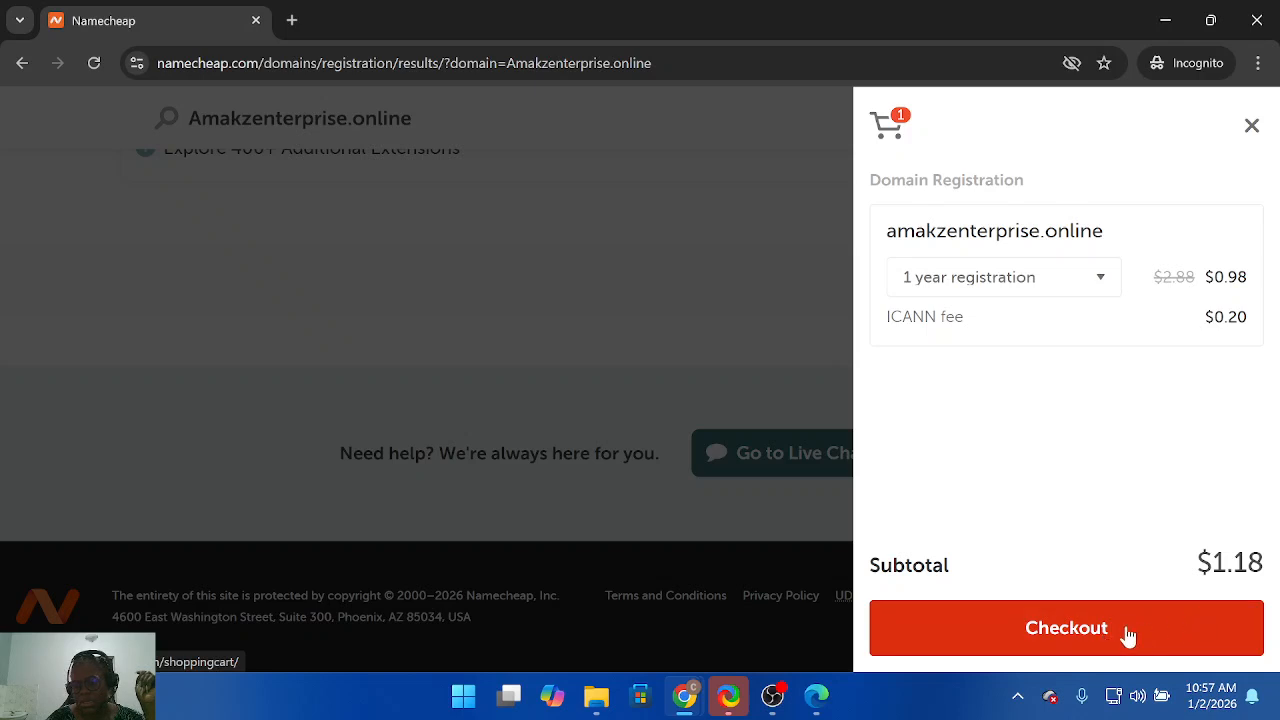
# Step: Check out the $1.18 amakzenterprise.online cart and confirm the order
pyautogui.click(1050, 636)
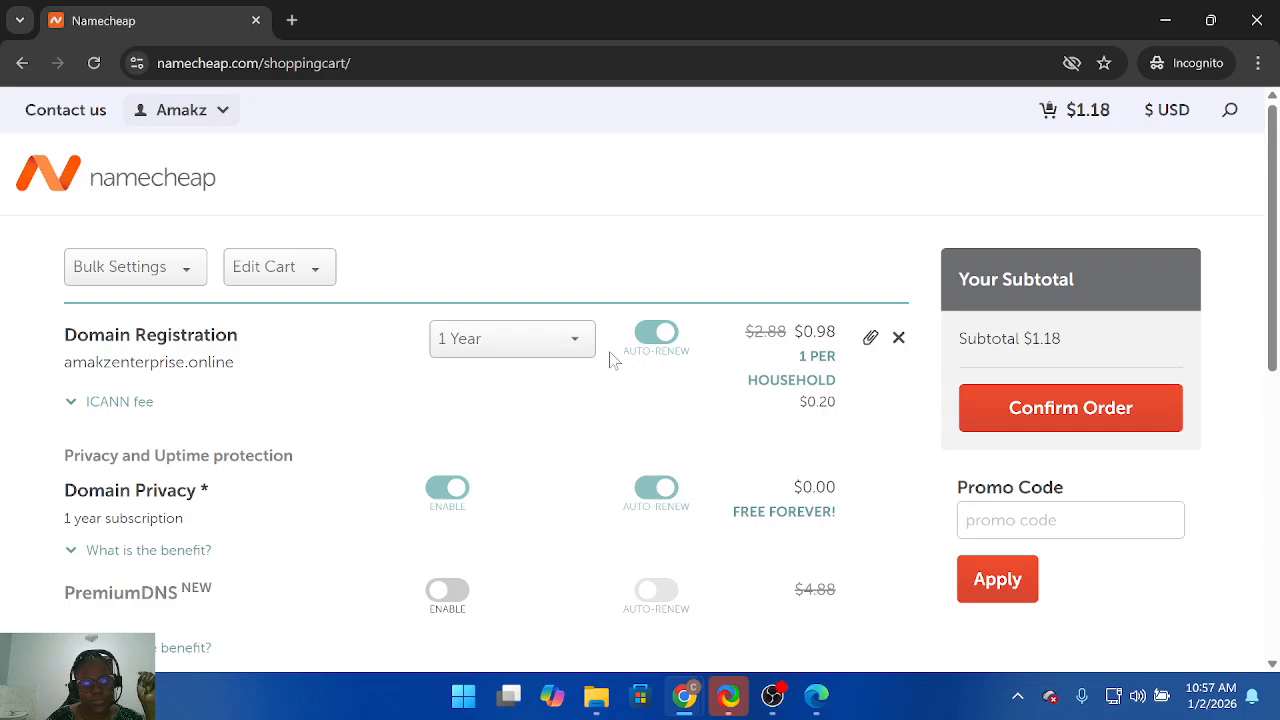
pyautogui.click(1051, 411)
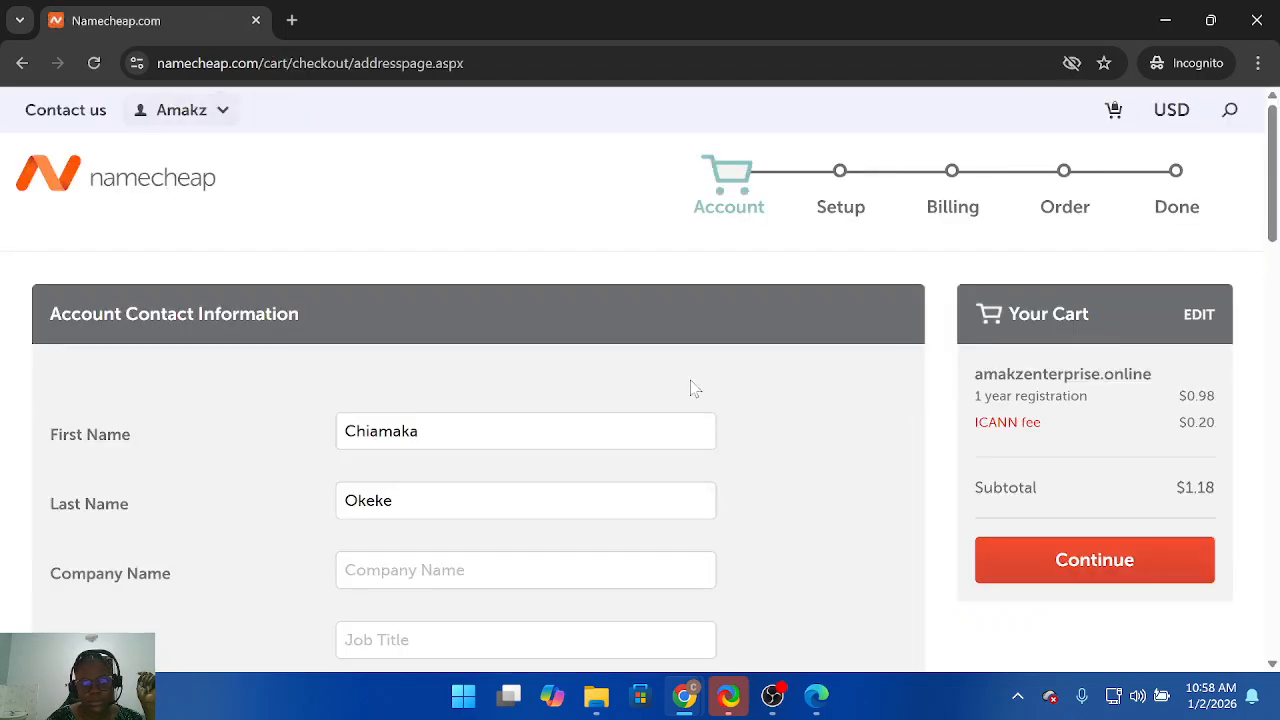
# Step: Untick 'I'm registering on behalf of a company', leaving Company Name empty, to remove the company fields
pyautogui.scroll(-3, 688, 389)
pyautogui.scroll(3, 688, 389)
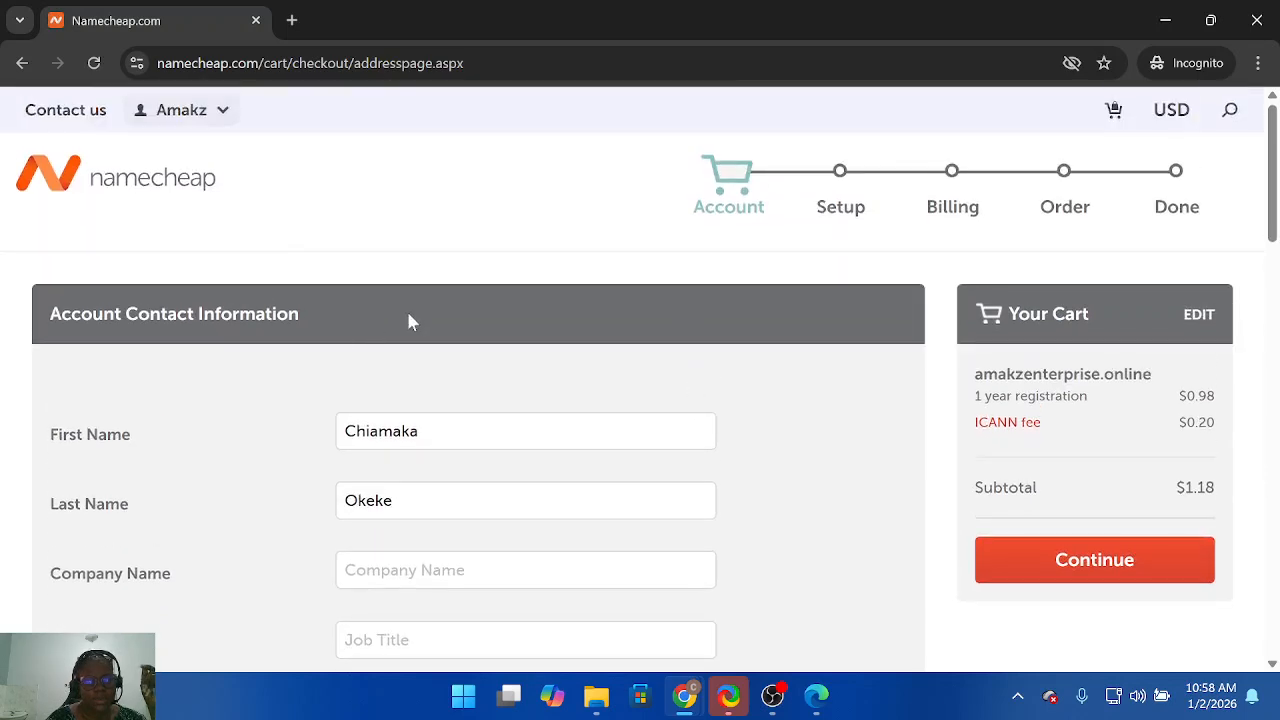
pyautogui.scroll(-1, 409, 320)
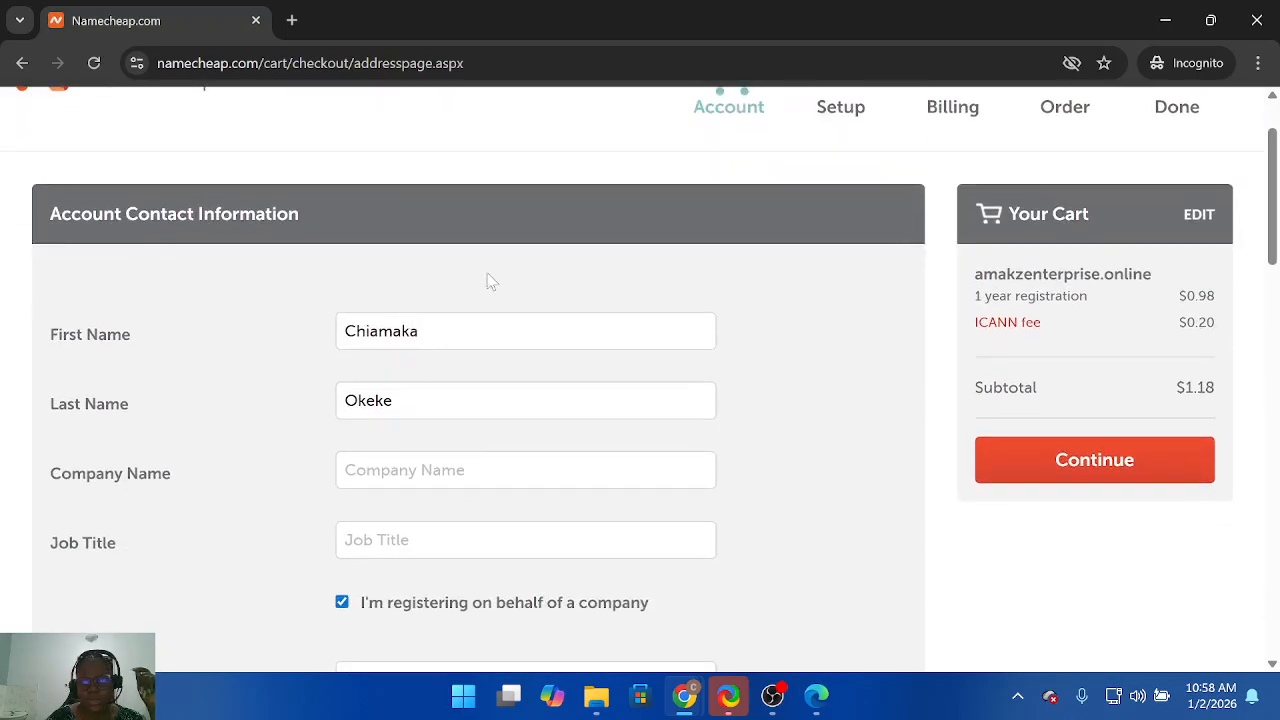
pyautogui.click(390, 478)
pyautogui.scroll(-1, 315, 550)
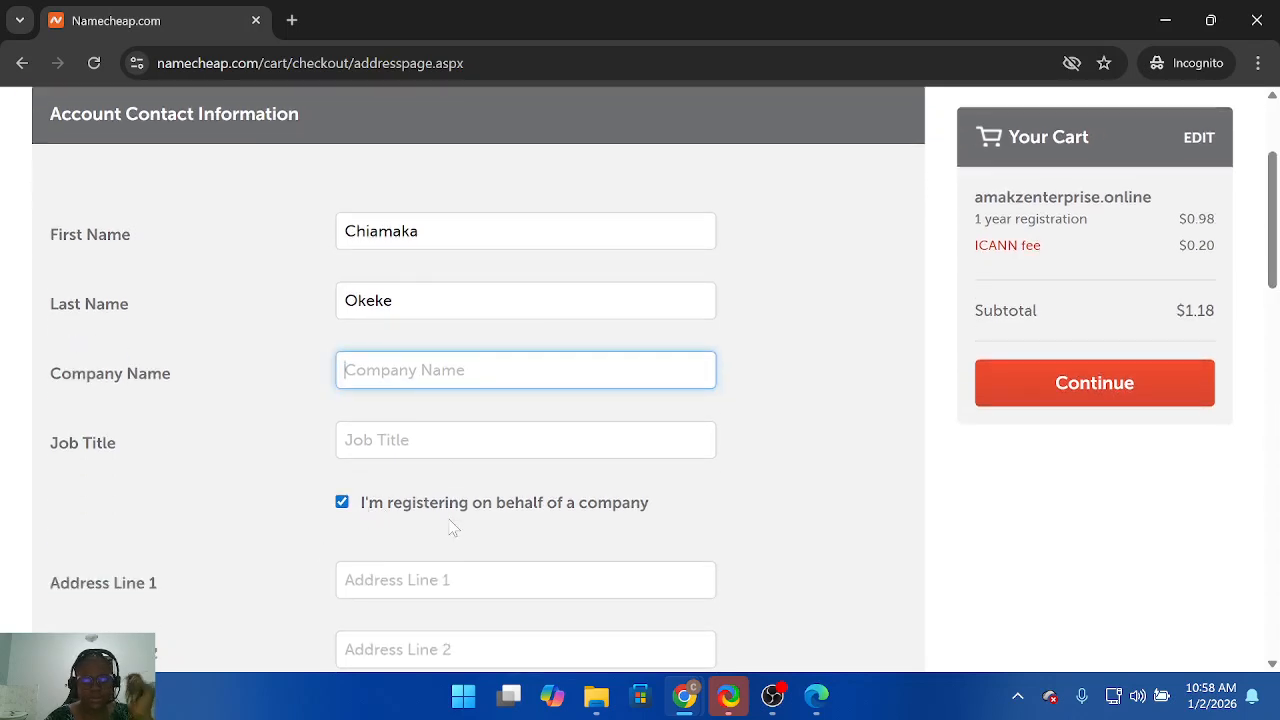
pyautogui.click(338, 512)
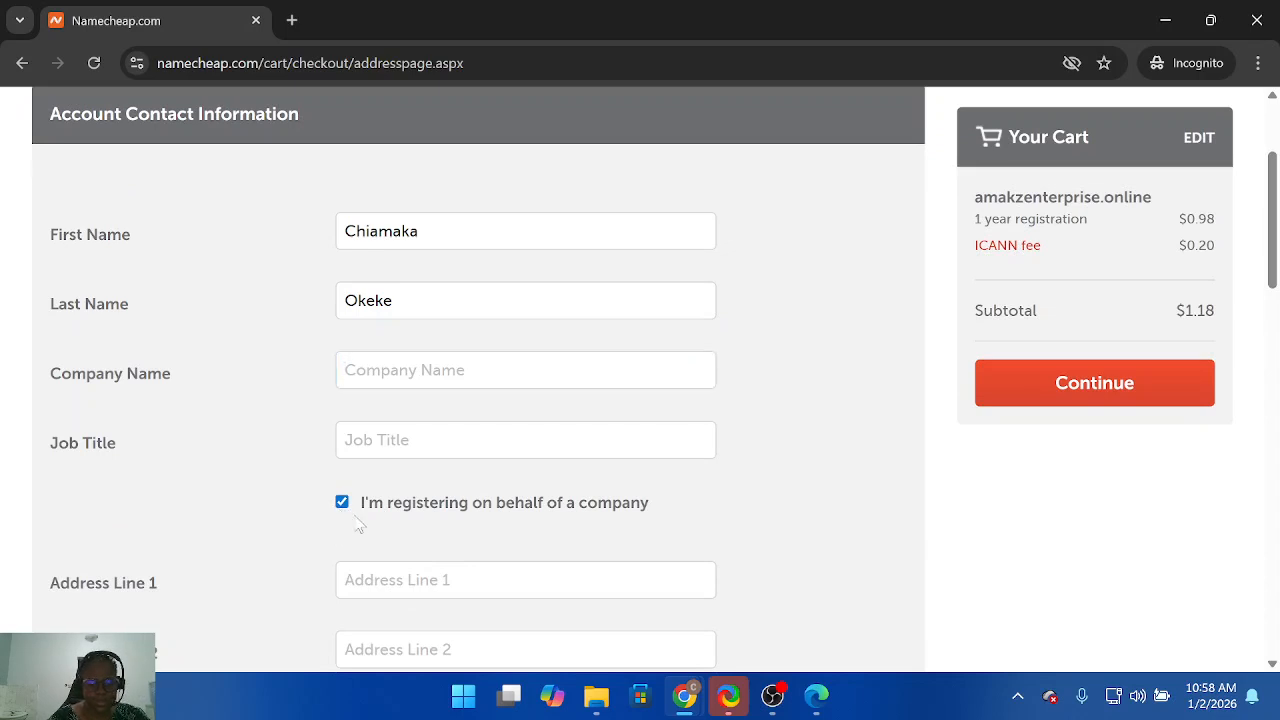
pyautogui.click(342, 503)
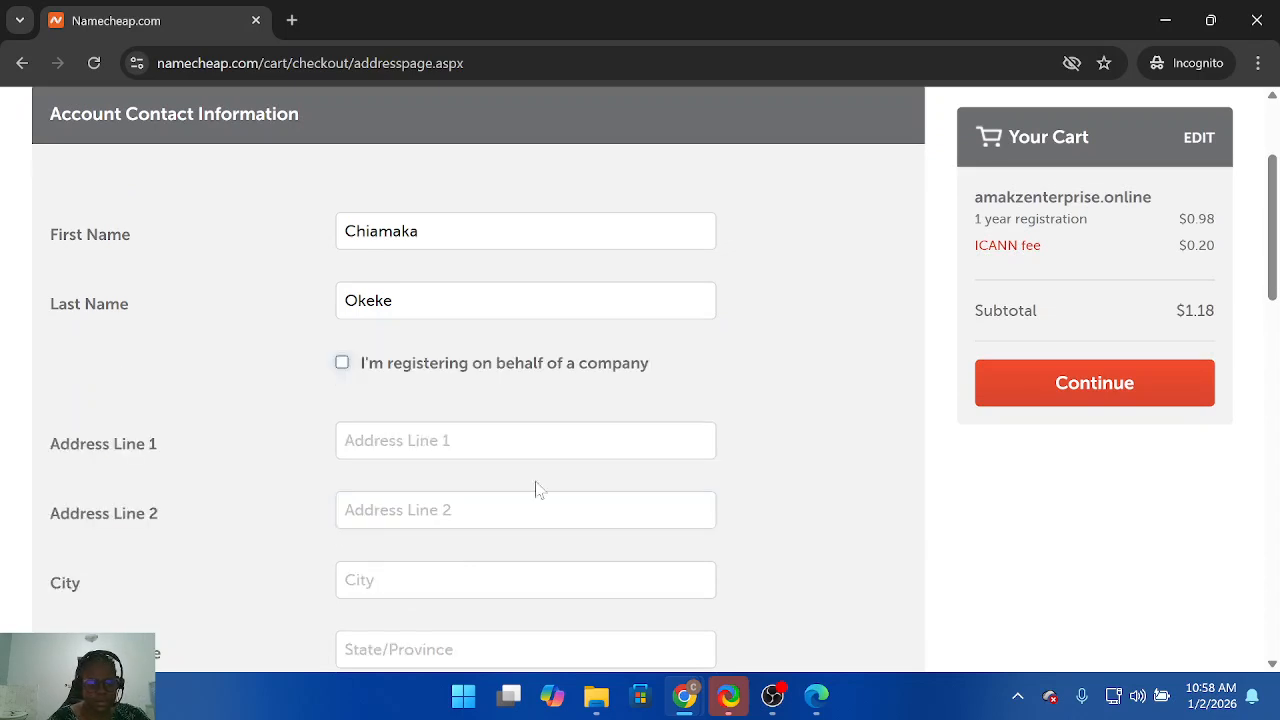
pyautogui.click(390, 441)
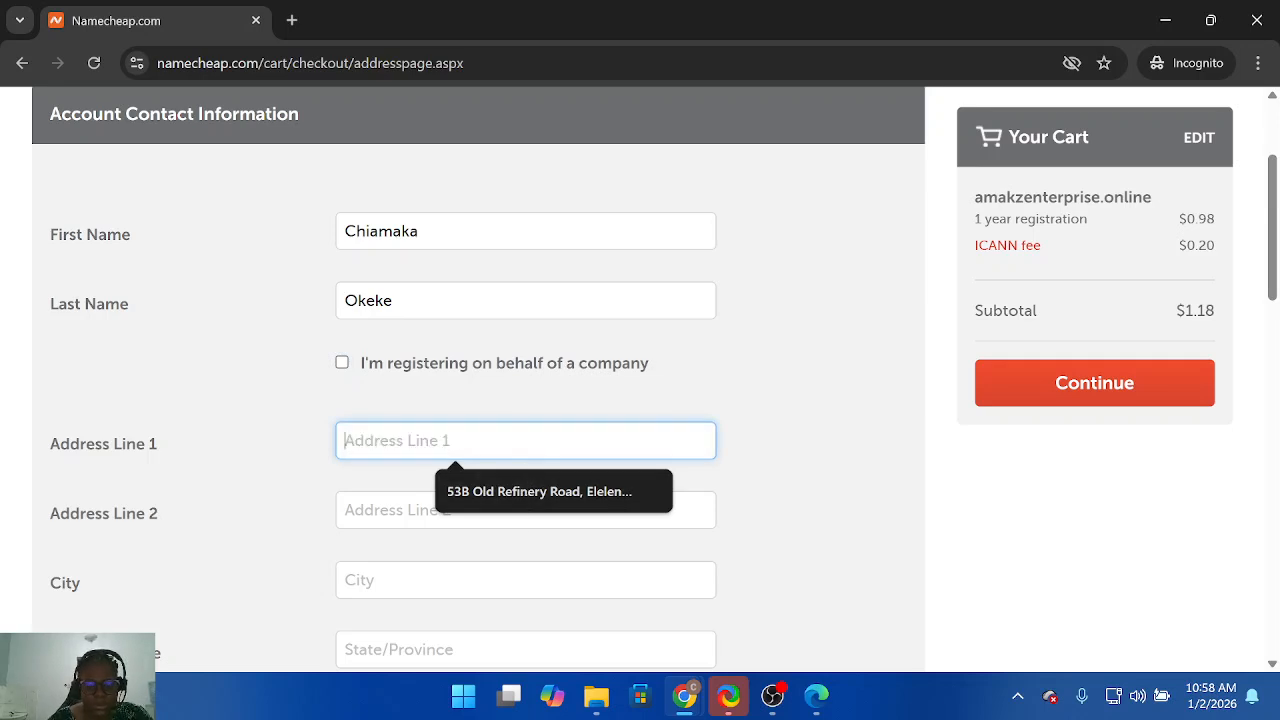
# Step: Fill the street address, city, state and postal code from saved autofill suggestions
pyautogui.click(512, 492)
pyautogui.click(512, 510)
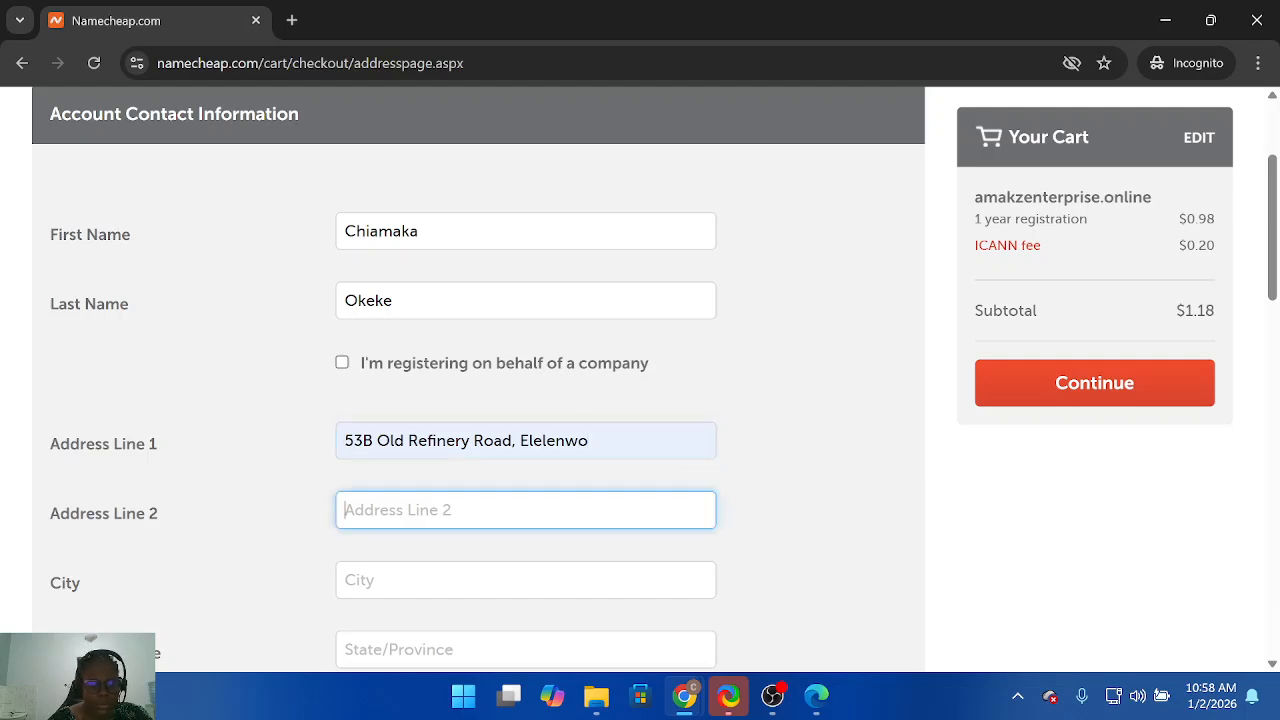
pyautogui.scroll(-1, 480, 528)
pyautogui.press('Tab')
pyautogui.click(480, 531)
pyautogui.press('Tab')
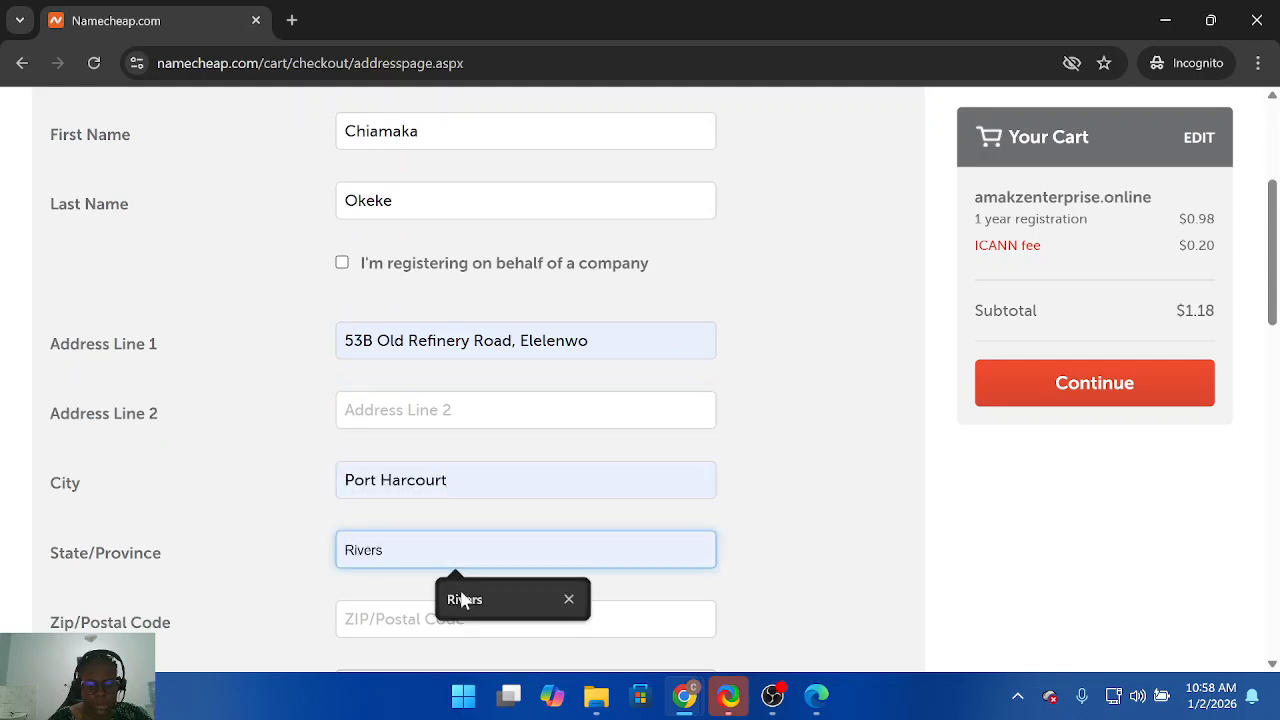
pyautogui.click(466, 600)
pyautogui.scroll(-2, 440, 515)
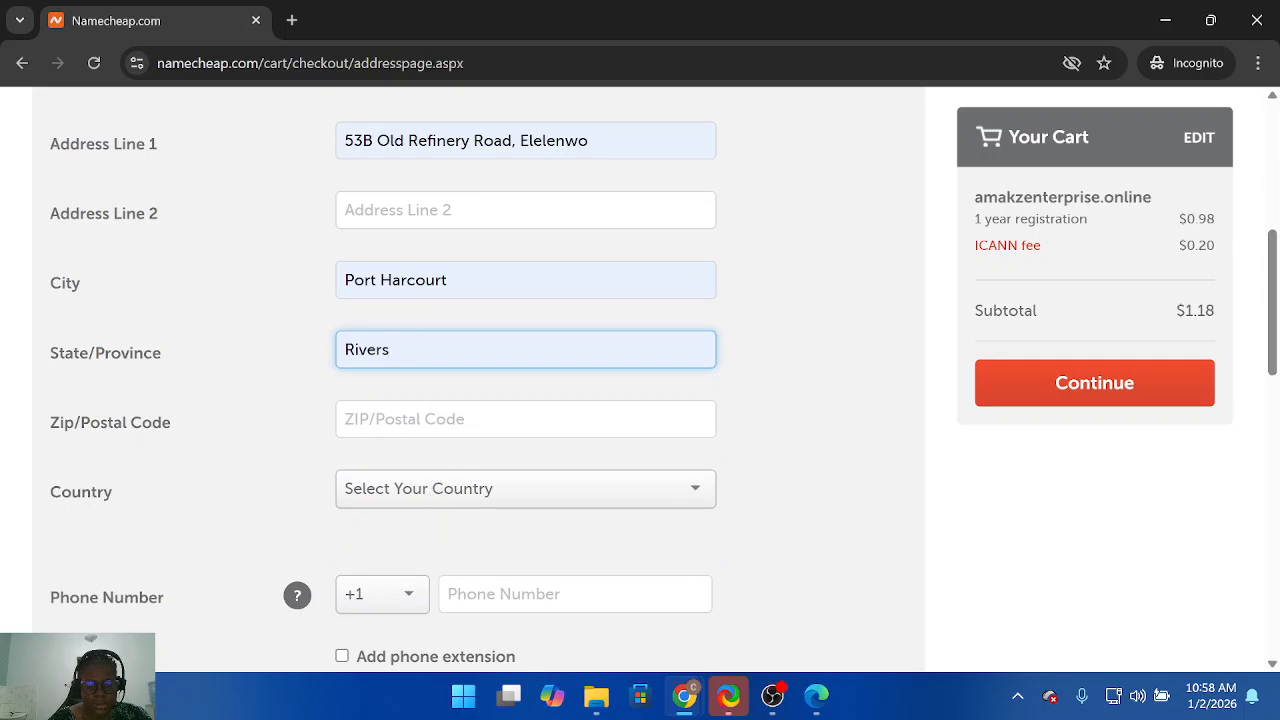
pyautogui.press('Tab')
pyautogui.click(495, 460)
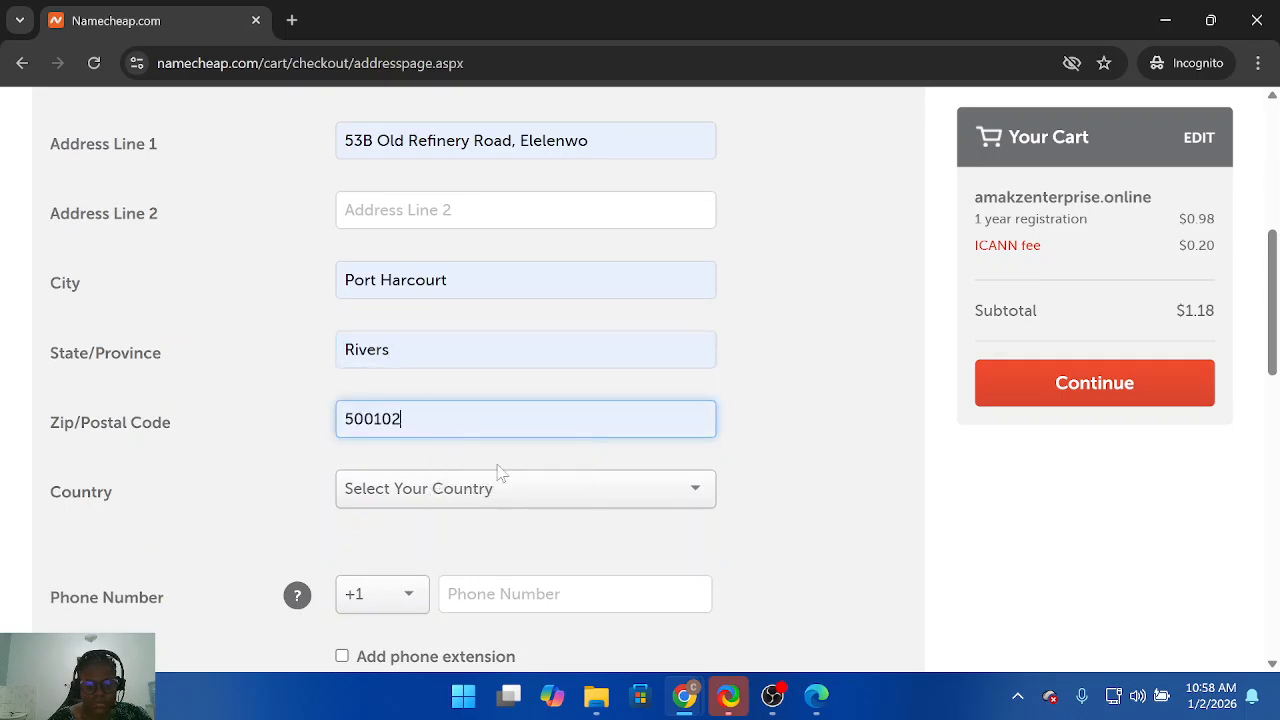
pyautogui.click(689, 491)
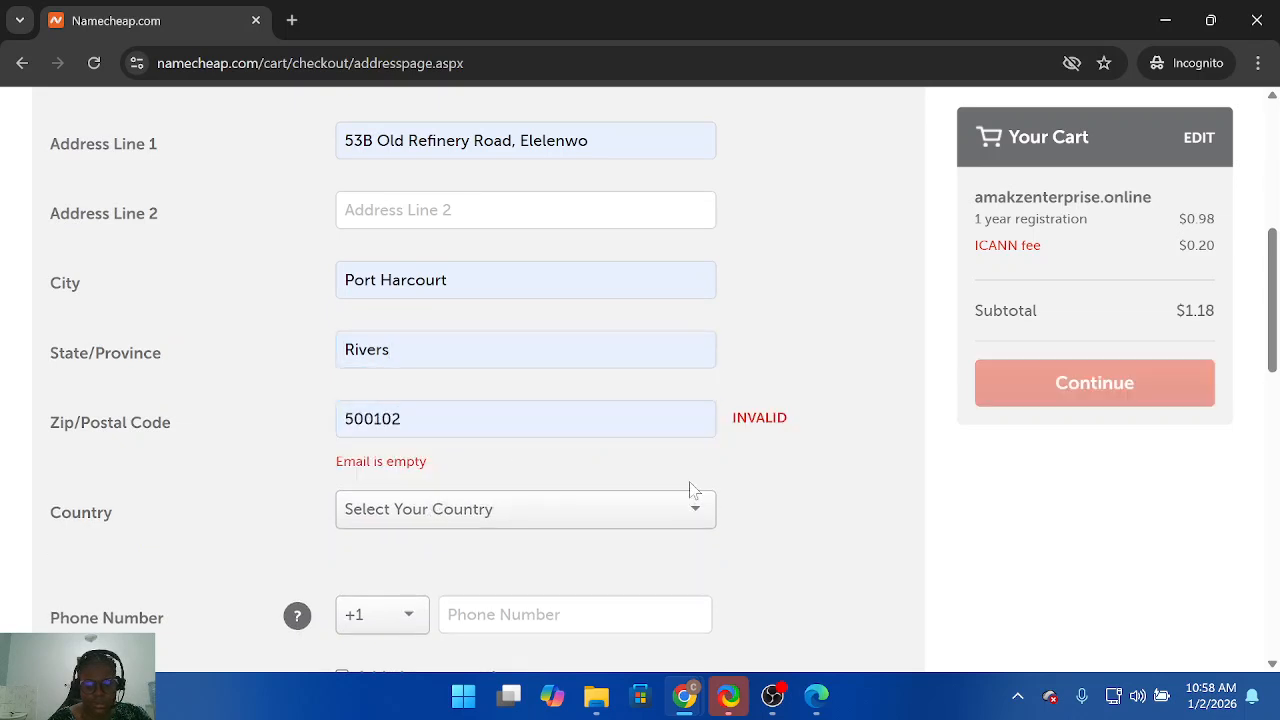
pyautogui.click(697, 512)
# Step: Select Nigeria as the contact country
pyautogui.scroll(-3, 697, 512)
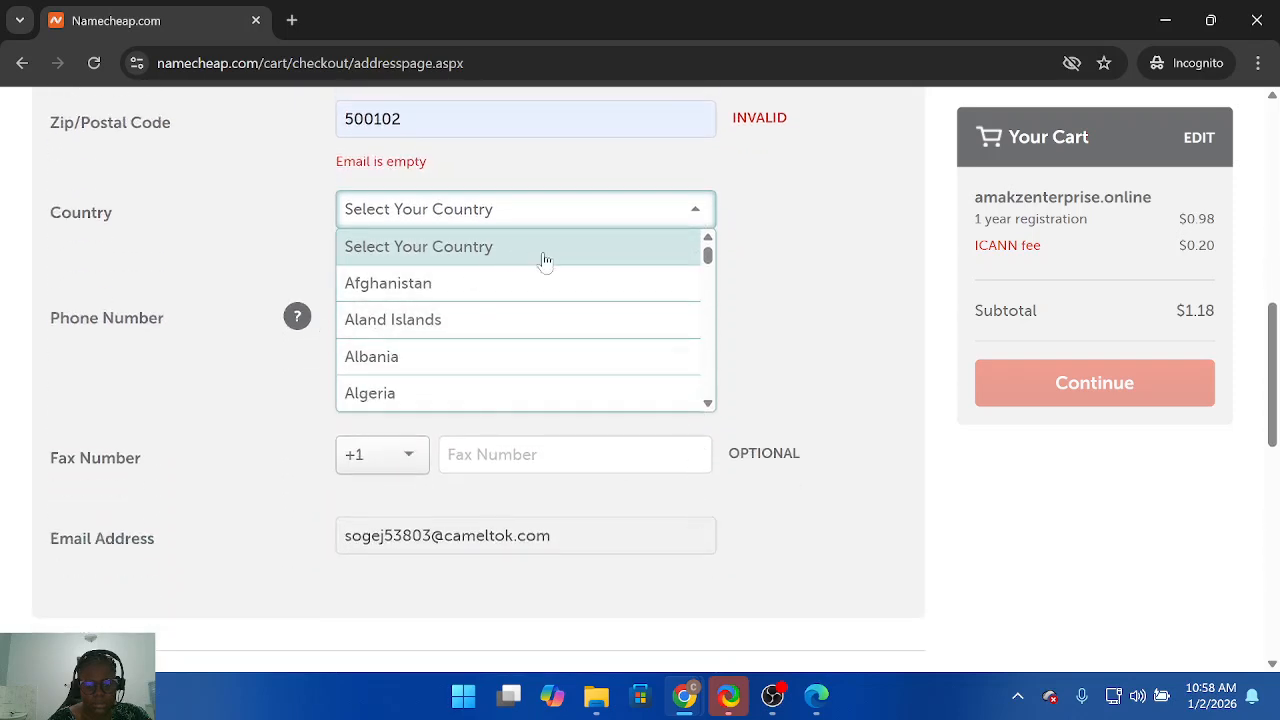
pyautogui.scroll(-2, 600, 370)
pyautogui.scroll(-20, 617, 375)
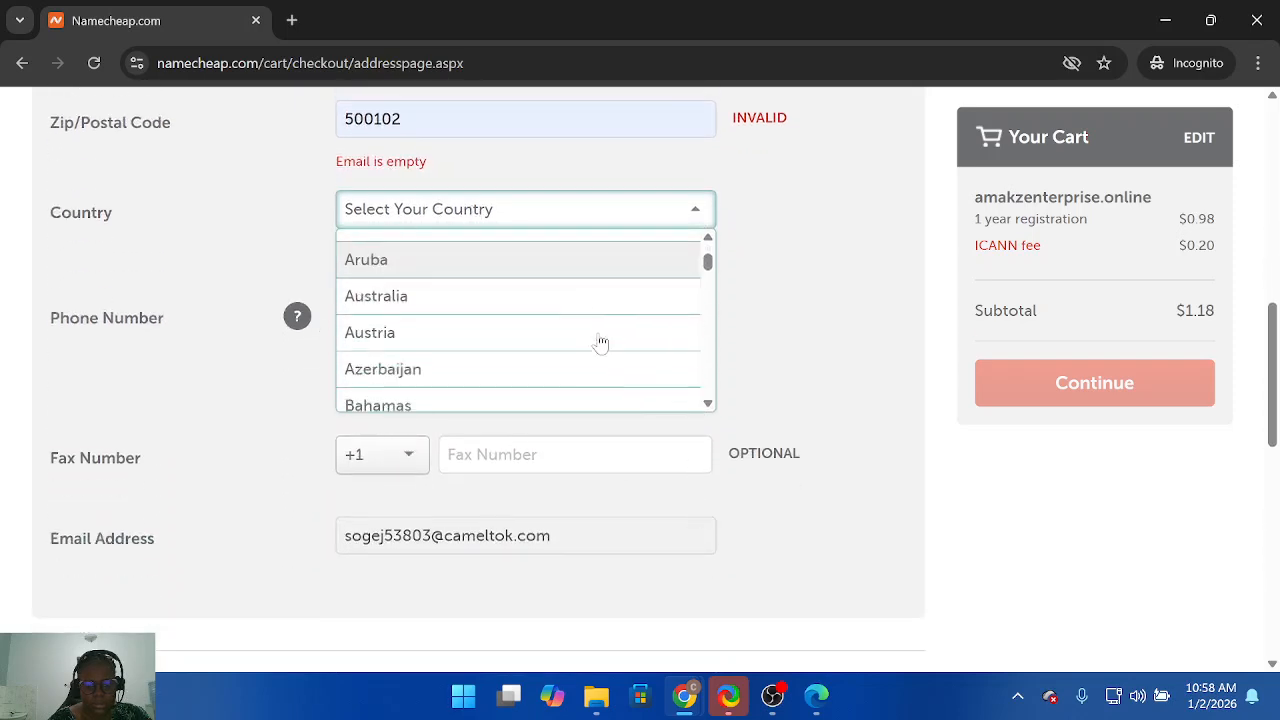
pyautogui.scroll(-20, 600, 343)
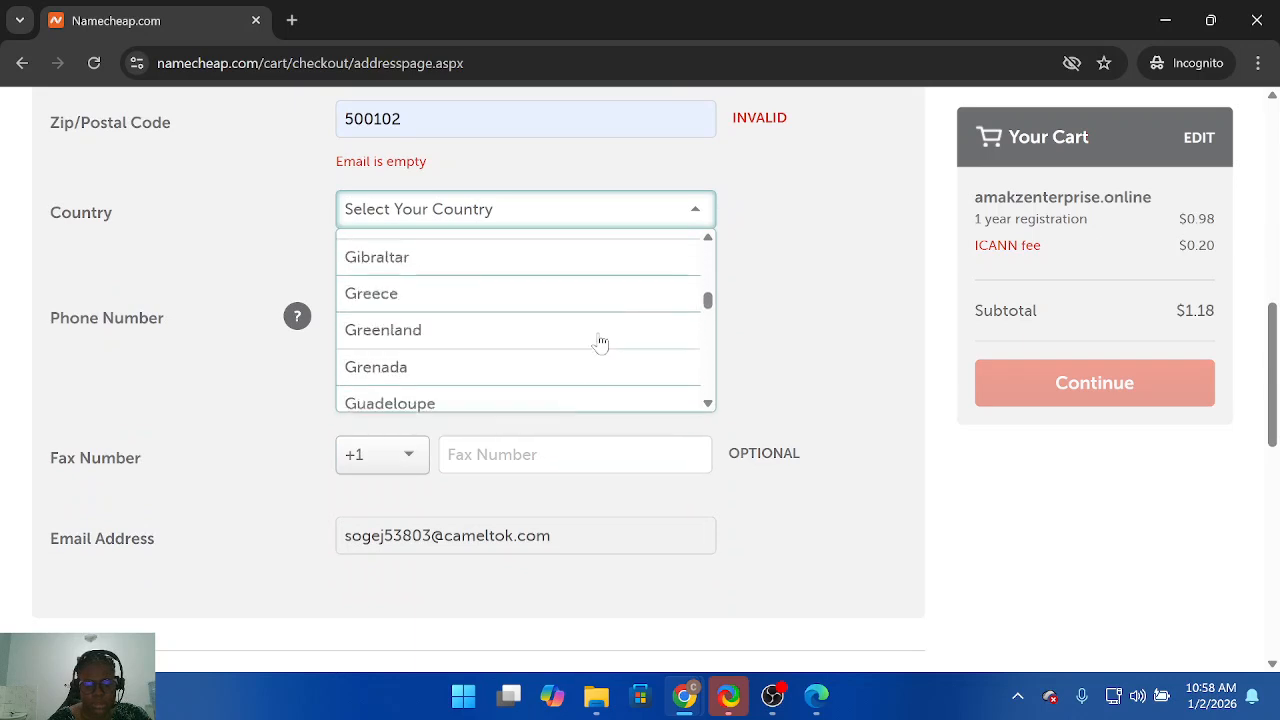
pyautogui.scroll(-15, 600, 343)
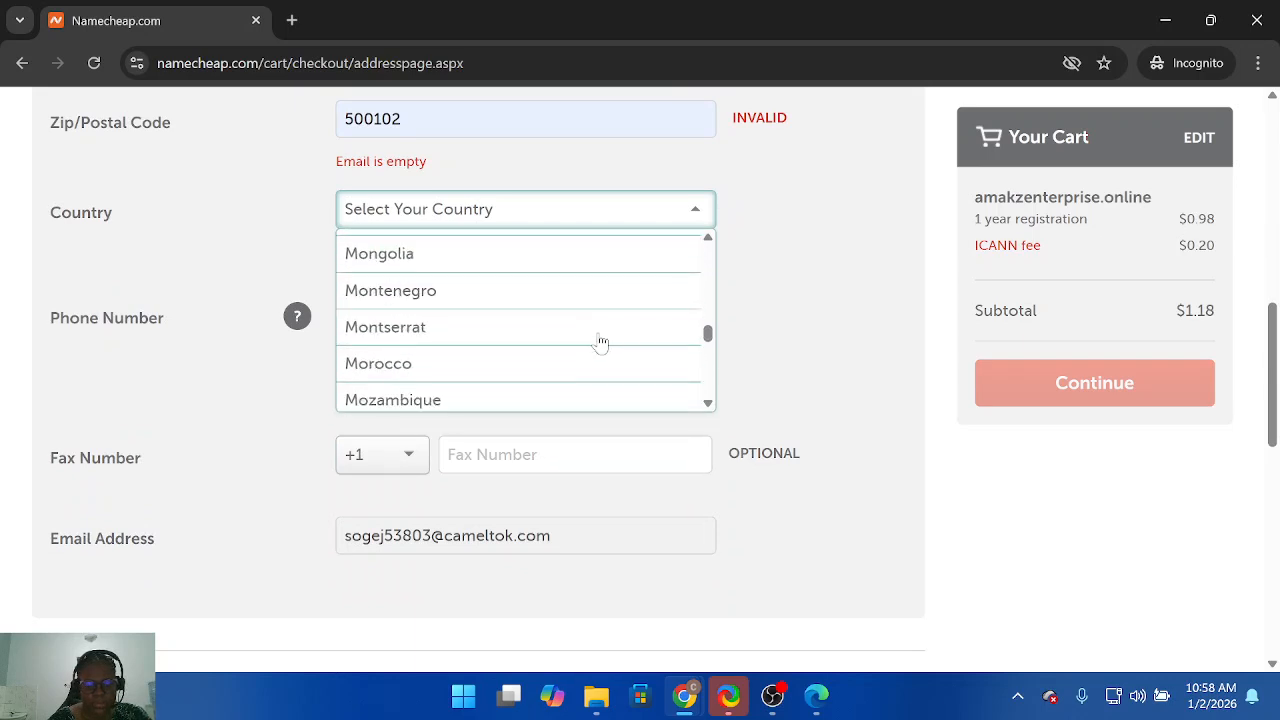
pyautogui.scroll(1, 600, 343)
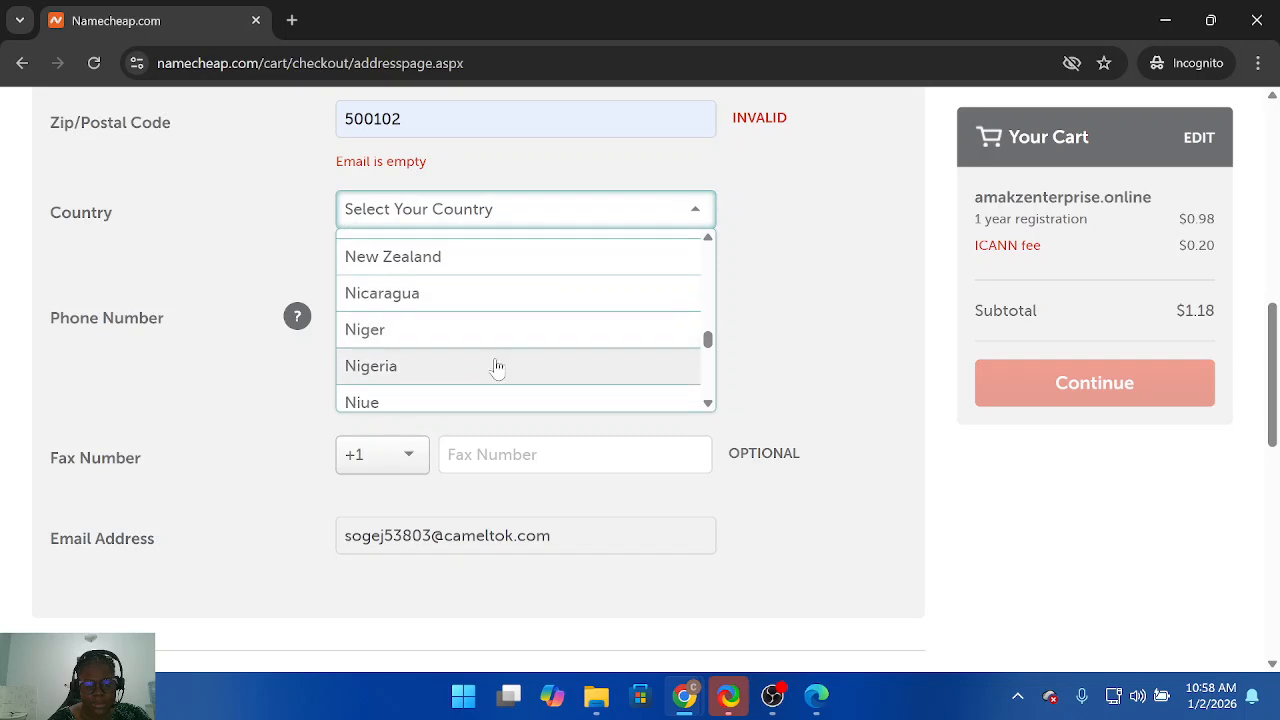
pyautogui.click(451, 372)
# Step: Fill in the phone number from the saved autofill suggestion
pyautogui.click(560, 296)
pyautogui.click(609, 351)
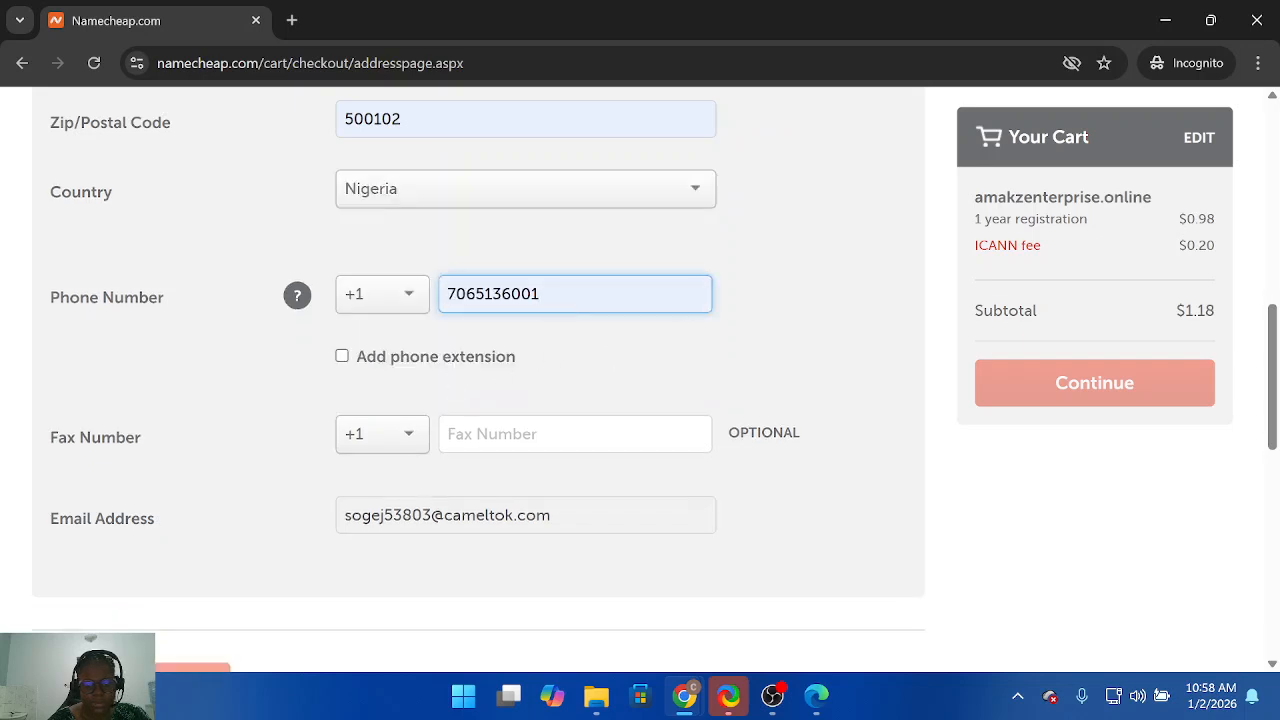
pyautogui.scroll(-1, 527, 397)
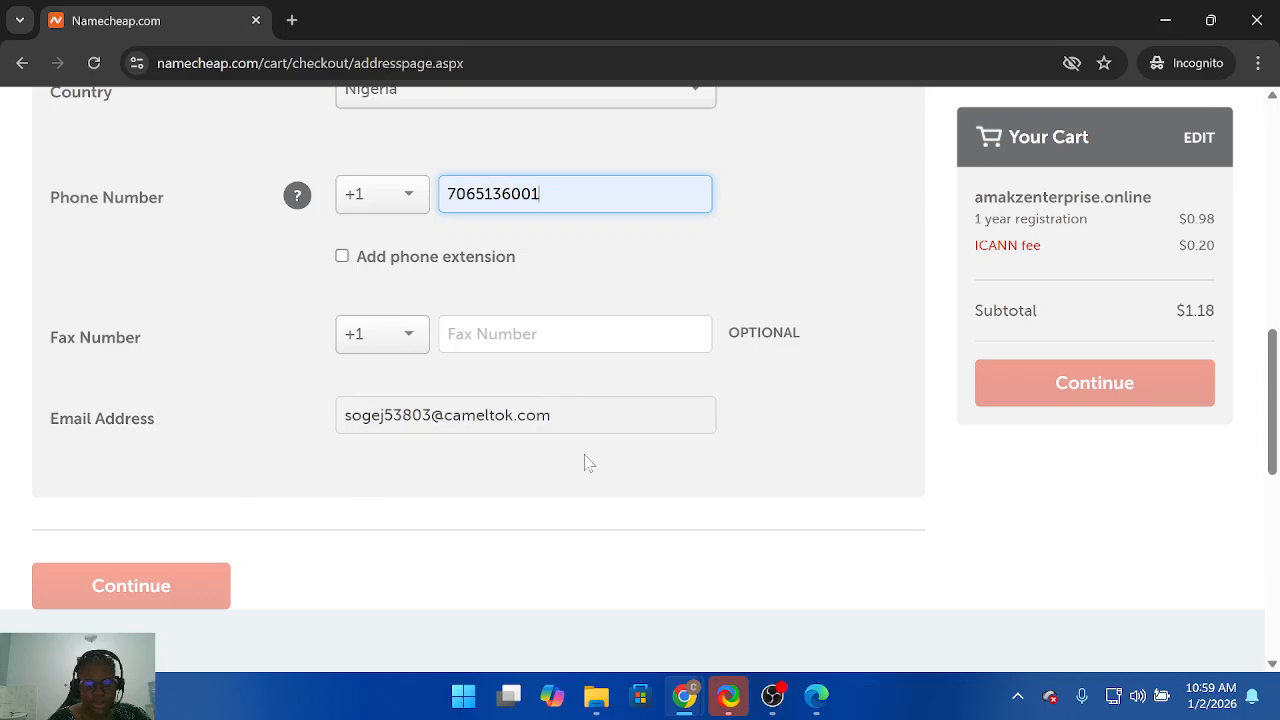
pyautogui.scroll(1, 596, 430)
# Step: Tick and then untick the company option, keeping registration as an individual
pyautogui.scroll(8, 596, 430)
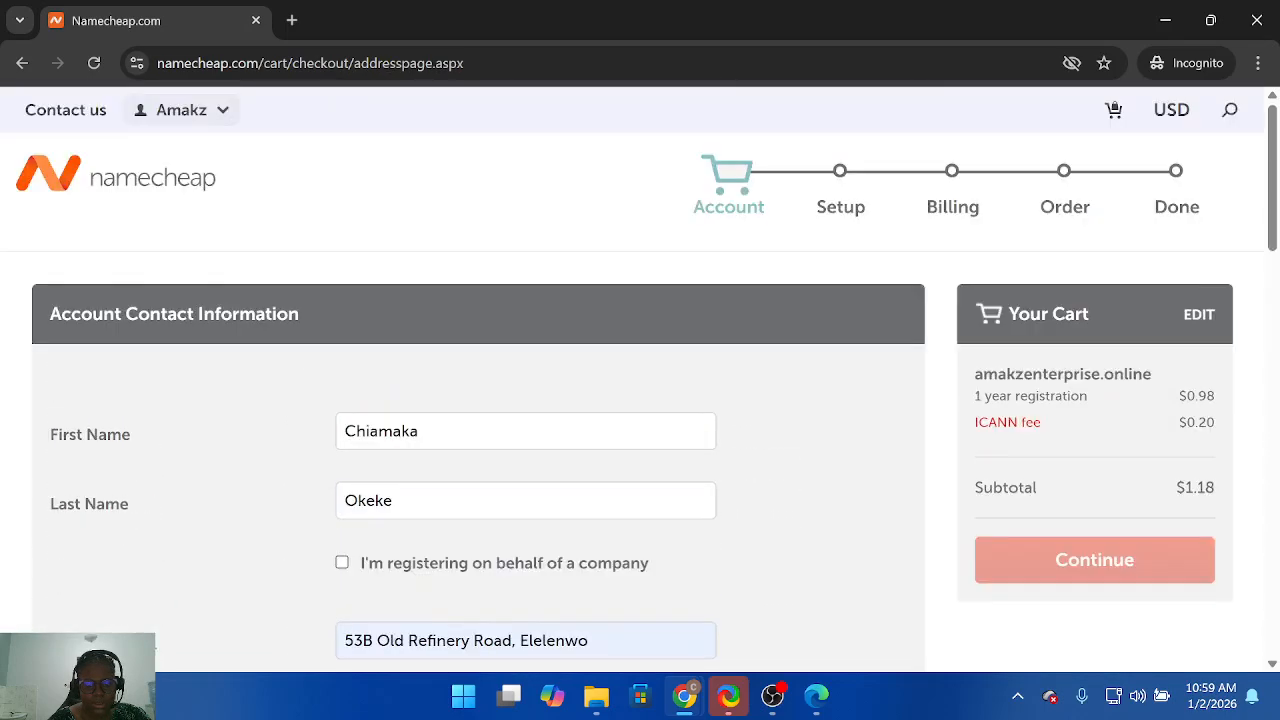
pyautogui.scroll(-3, 534, 397)
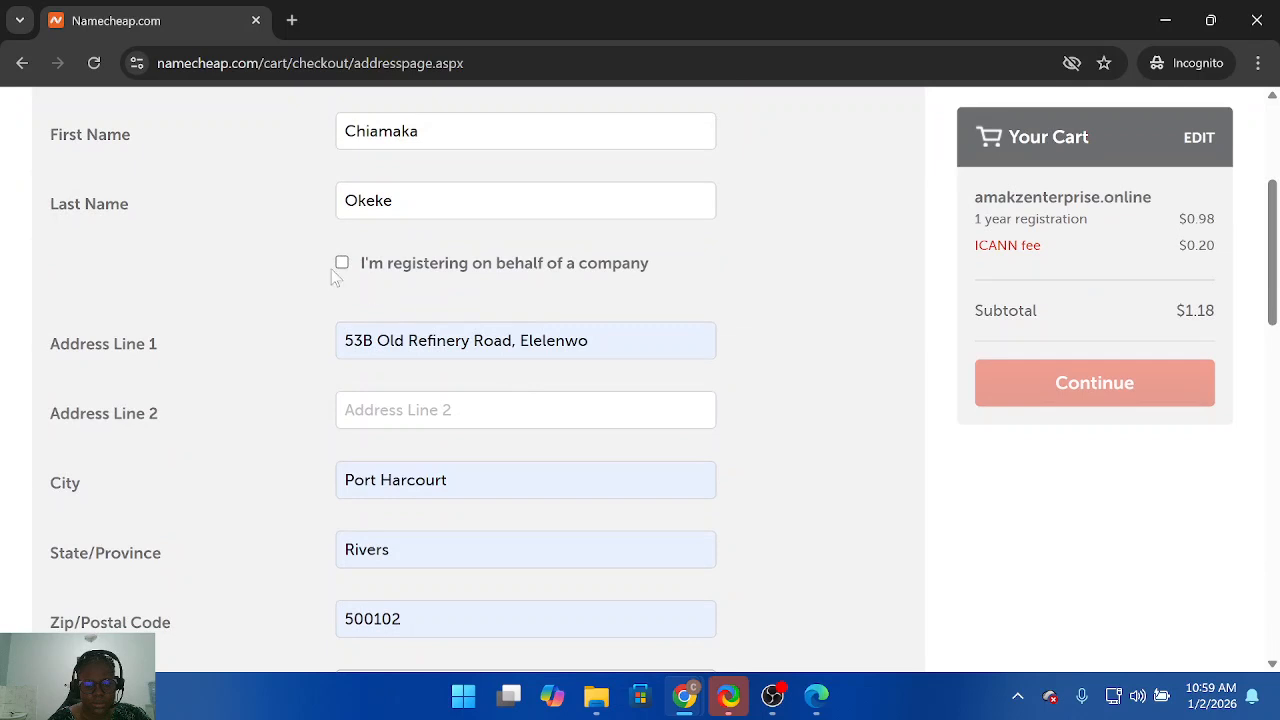
pyautogui.click(342, 263)
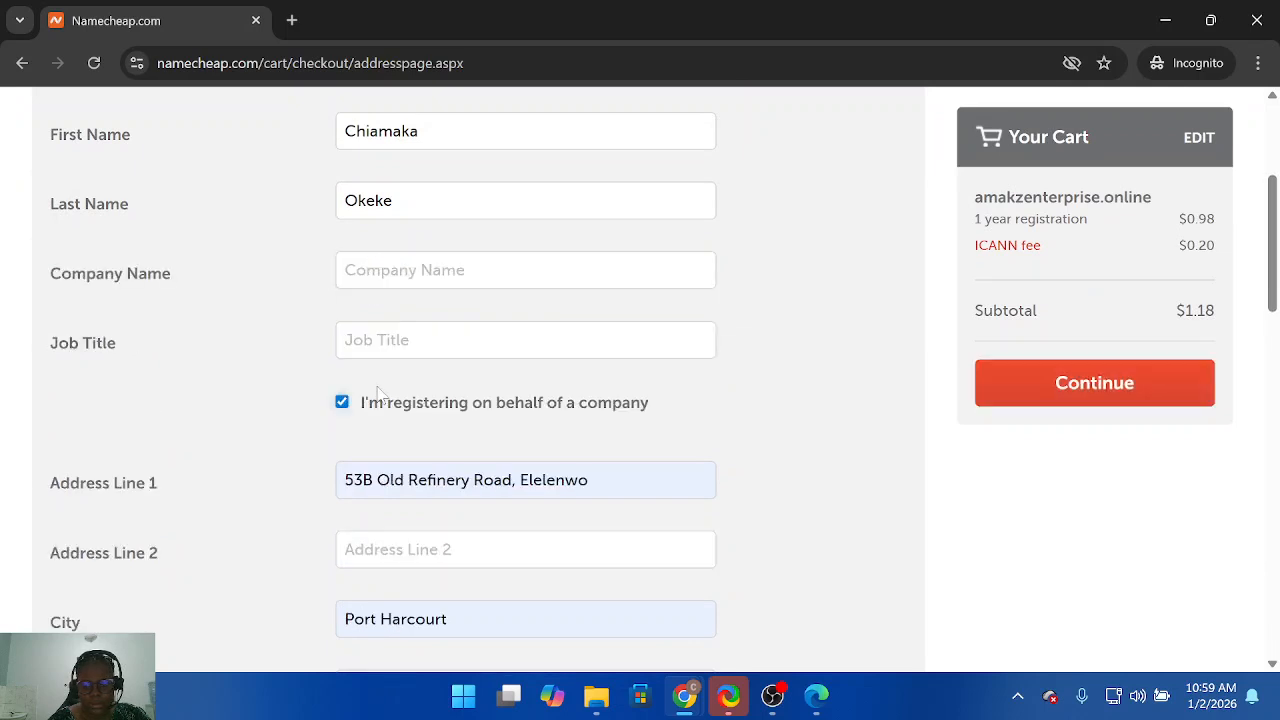
pyautogui.scroll(1, 465, 377)
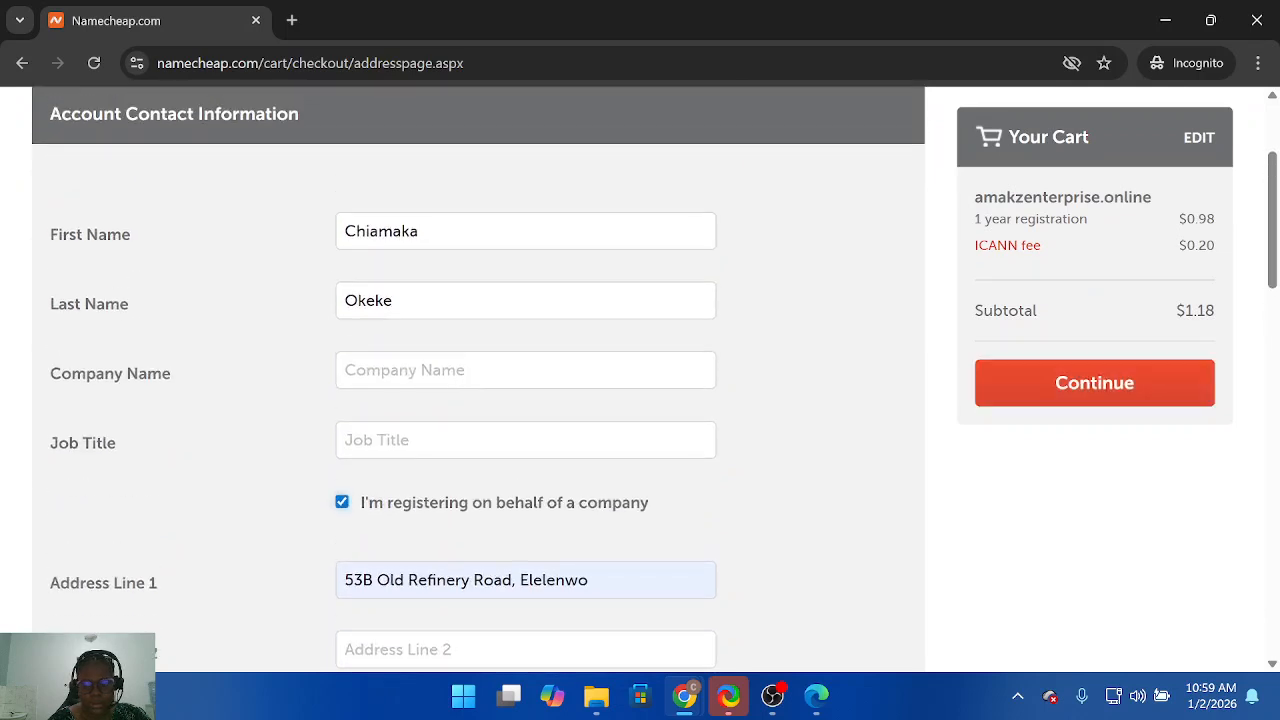
pyautogui.scroll(-1, 434, 380)
pyautogui.click(342, 403)
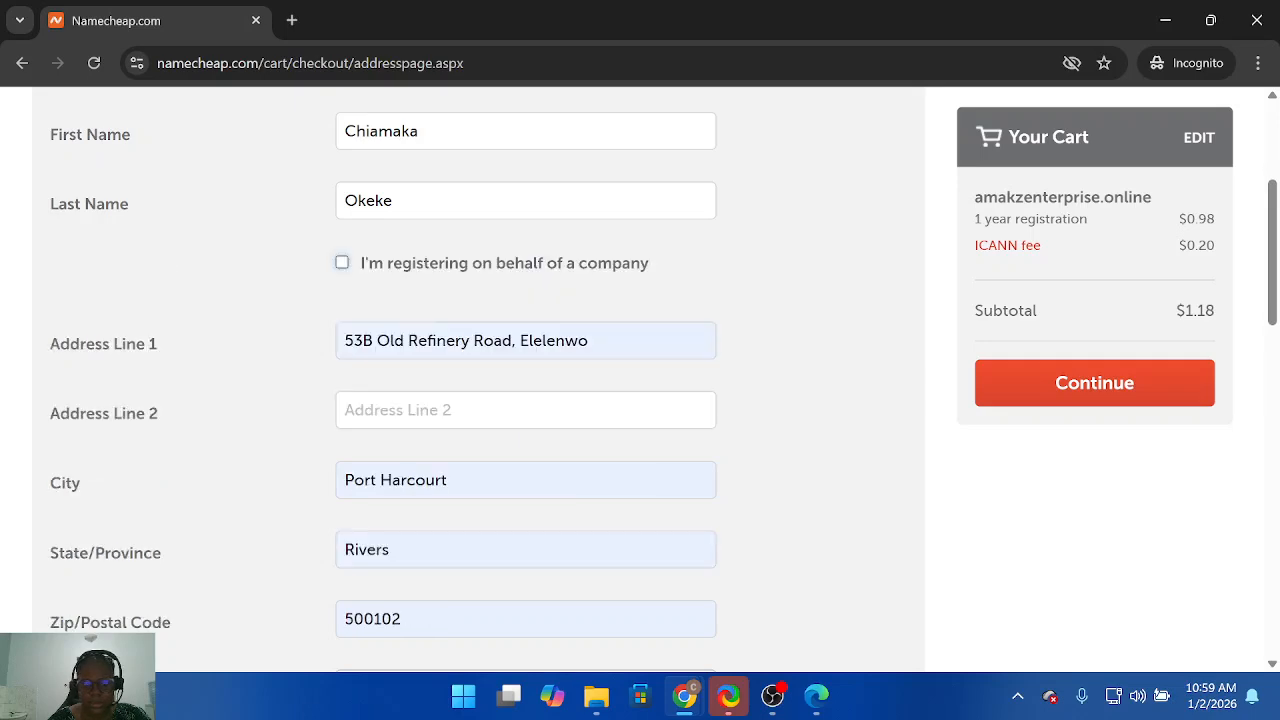
pyautogui.scroll(3, 580, 362)
pyautogui.scroll(-8, 580, 362)
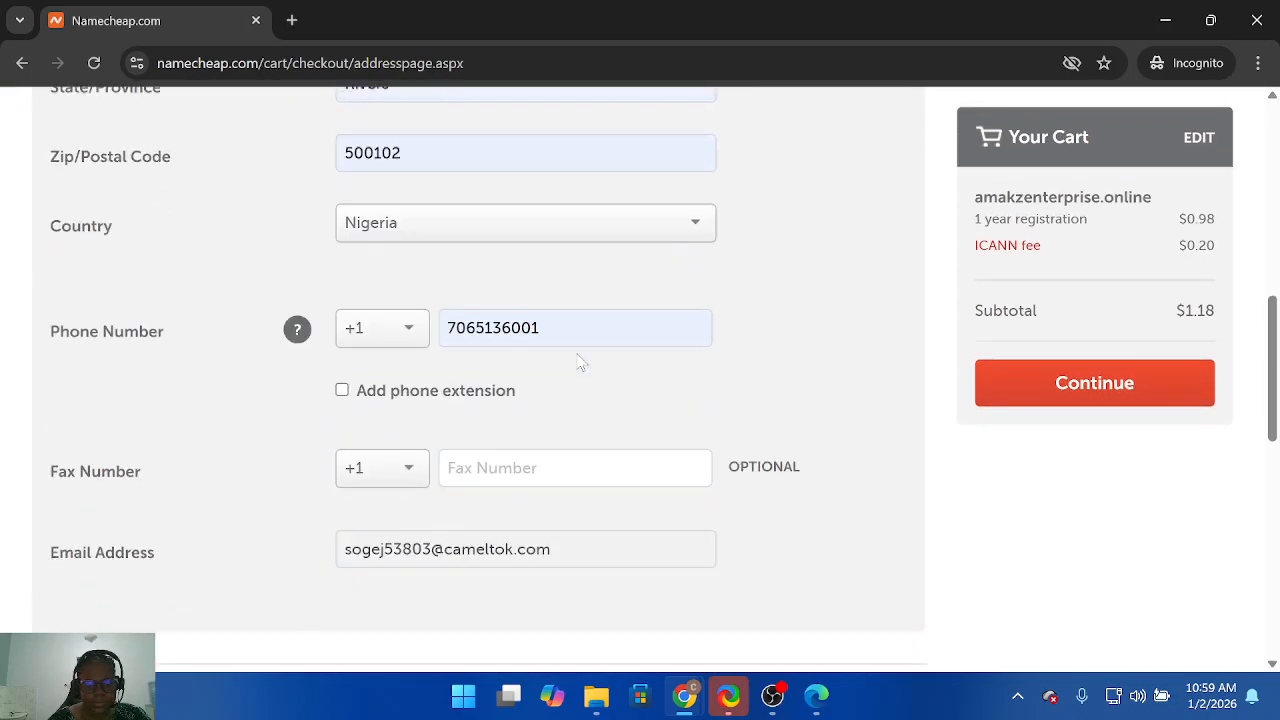
pyautogui.scroll(-1, 580, 362)
pyautogui.scroll(1, 580, 362)
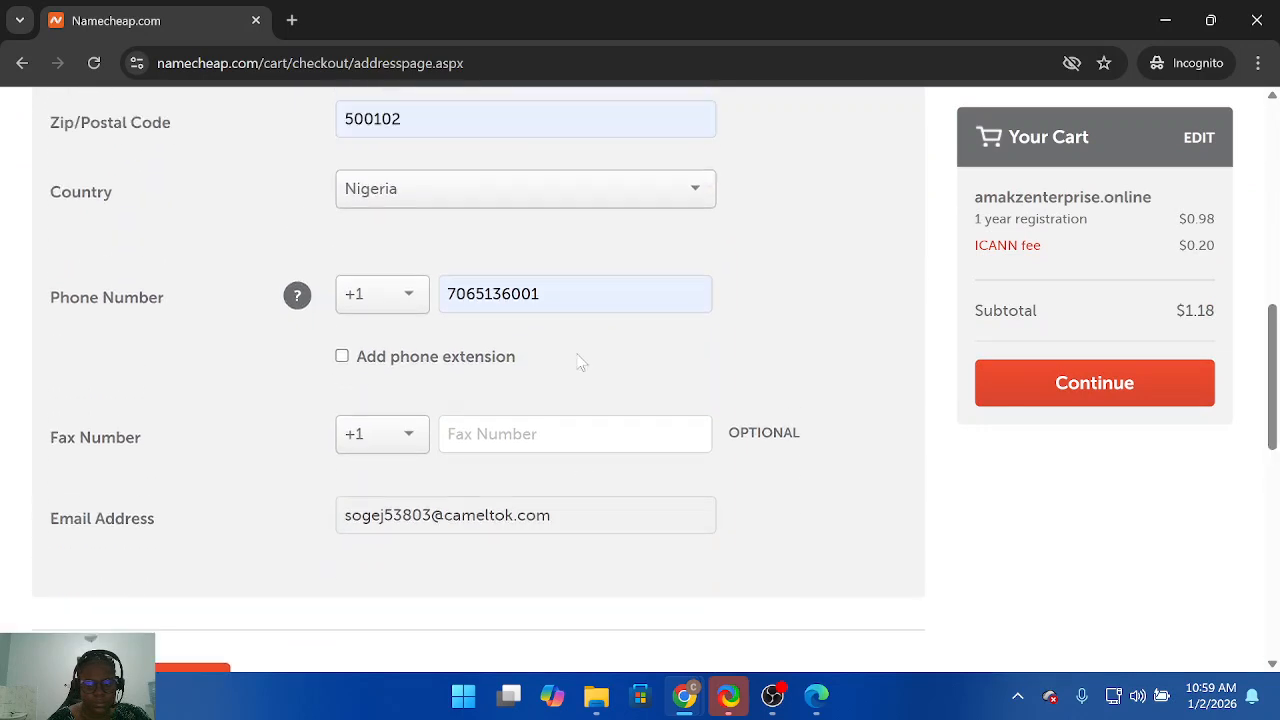
pyautogui.scroll(-2, 580, 362)
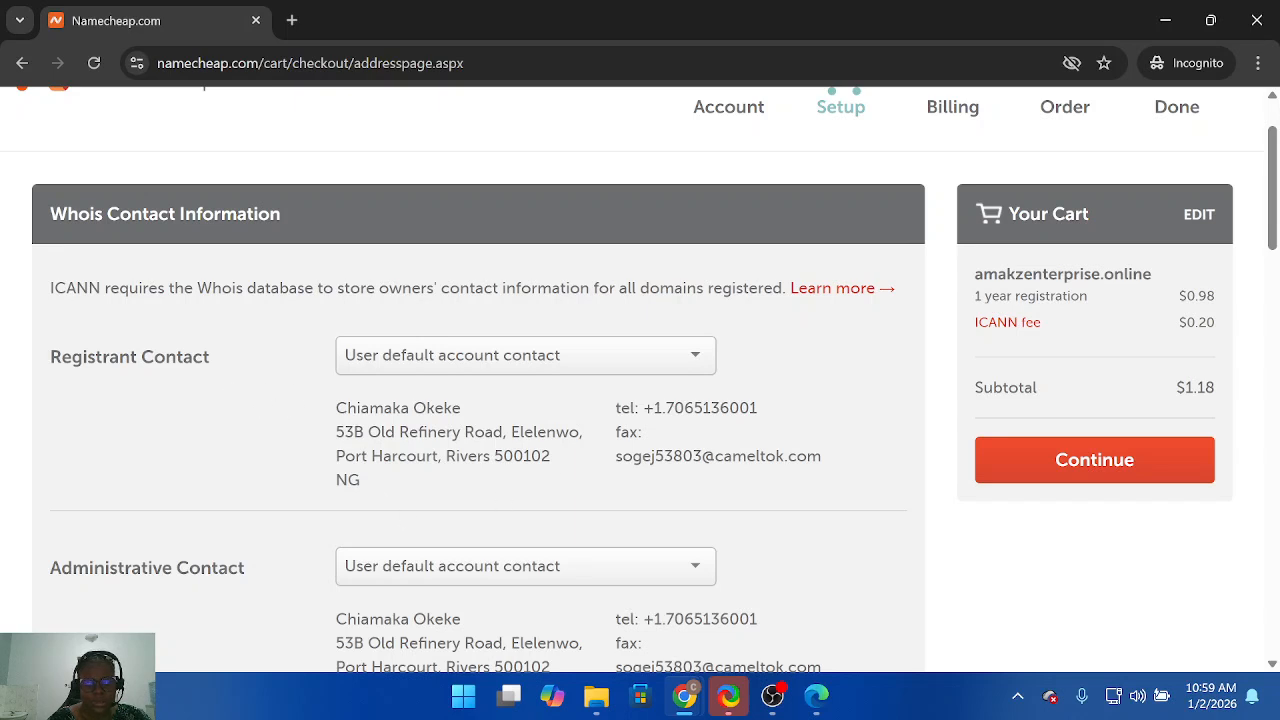
# Step: Keep the default Whois contacts and Domain Privacy, and continue to Billing
pyautogui.scroll(-3, 636, 466)
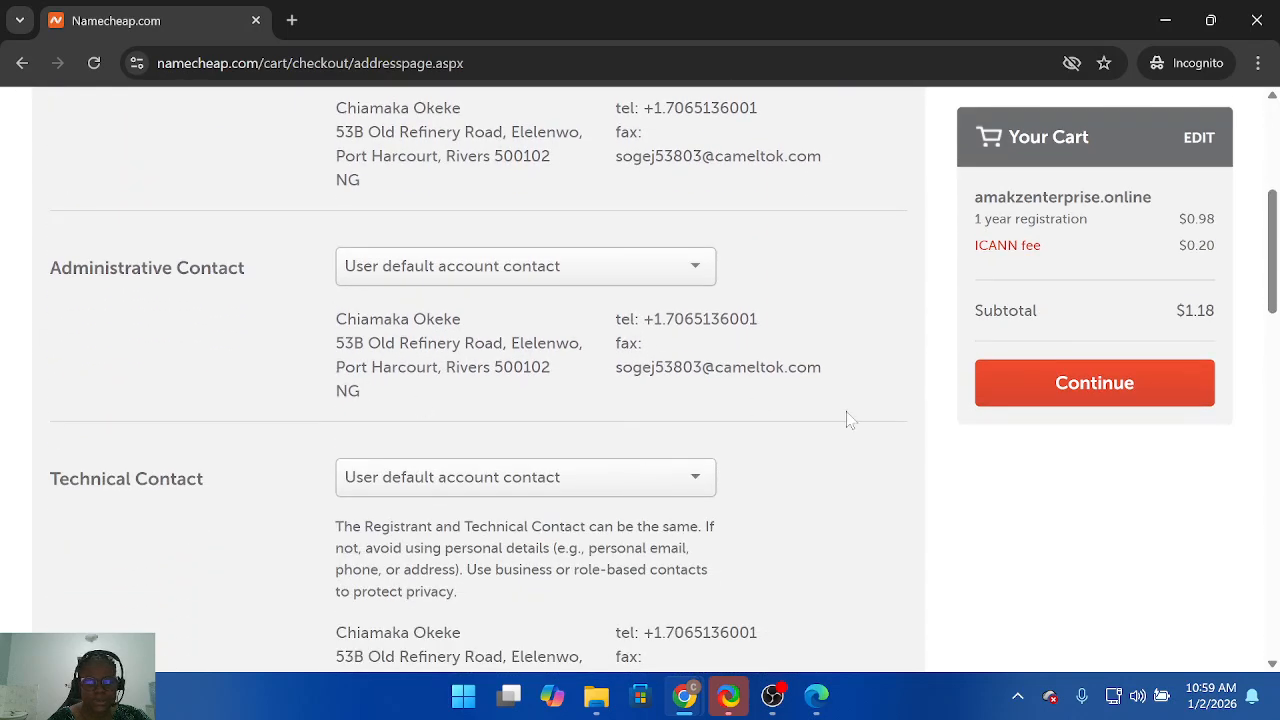
pyautogui.scroll(-2, 585, 372)
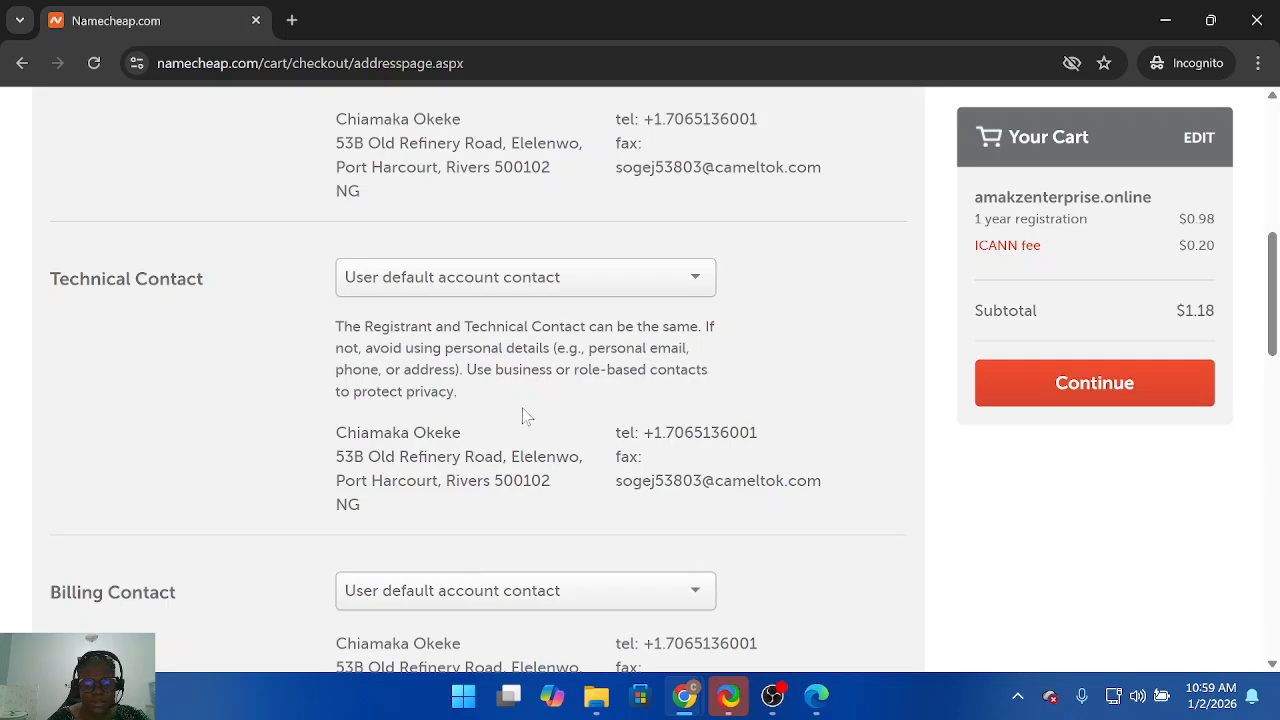
pyautogui.scroll(-3, 511, 414)
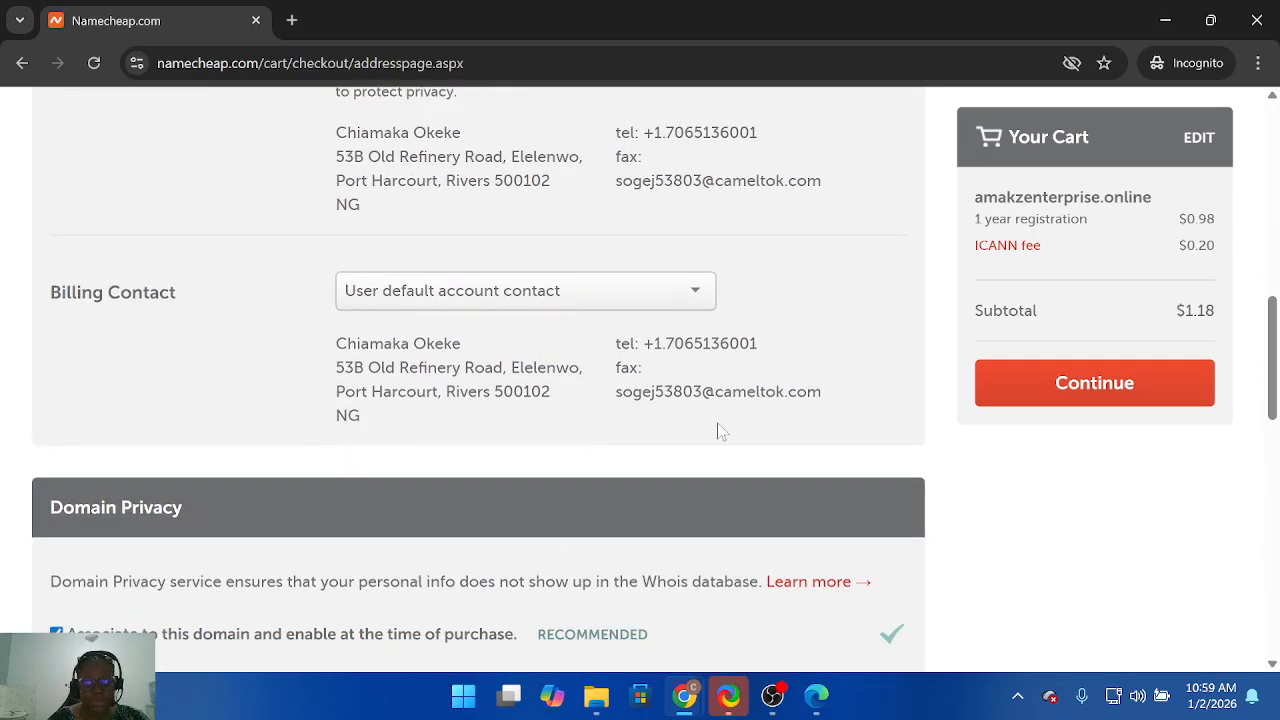
pyautogui.scroll(-3, 678, 423)
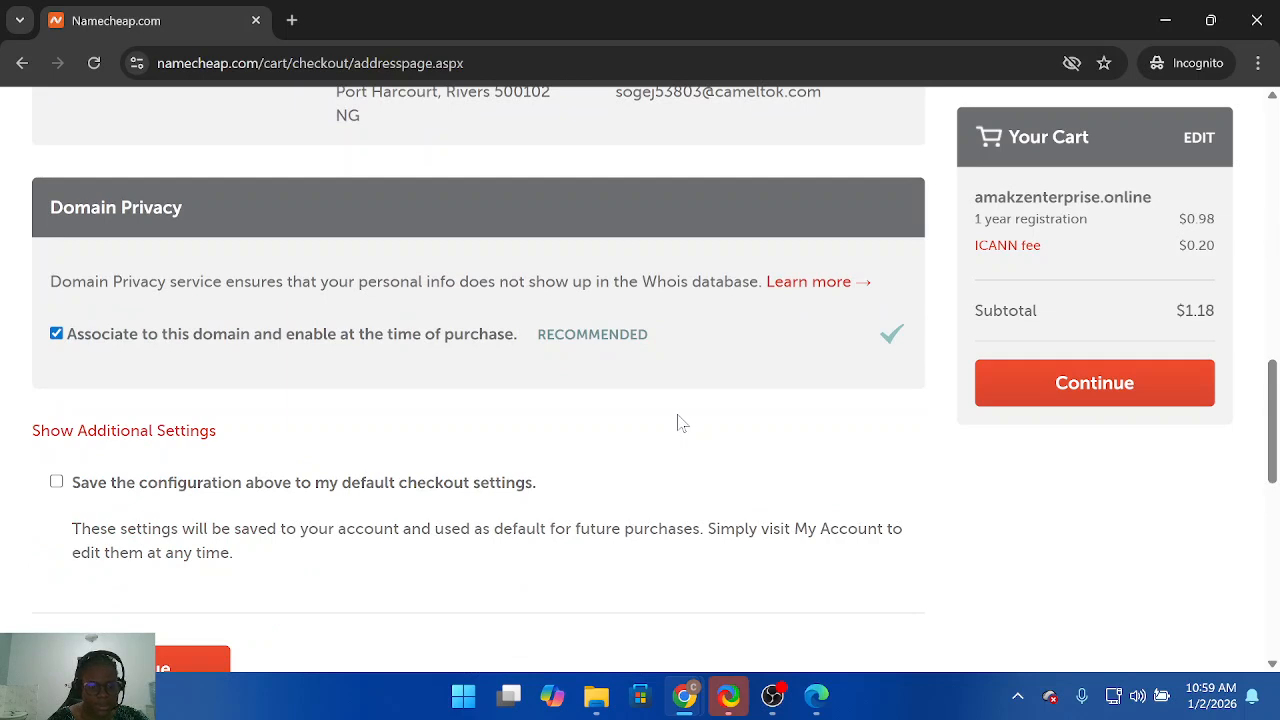
pyautogui.scroll(-1, 700, 505)
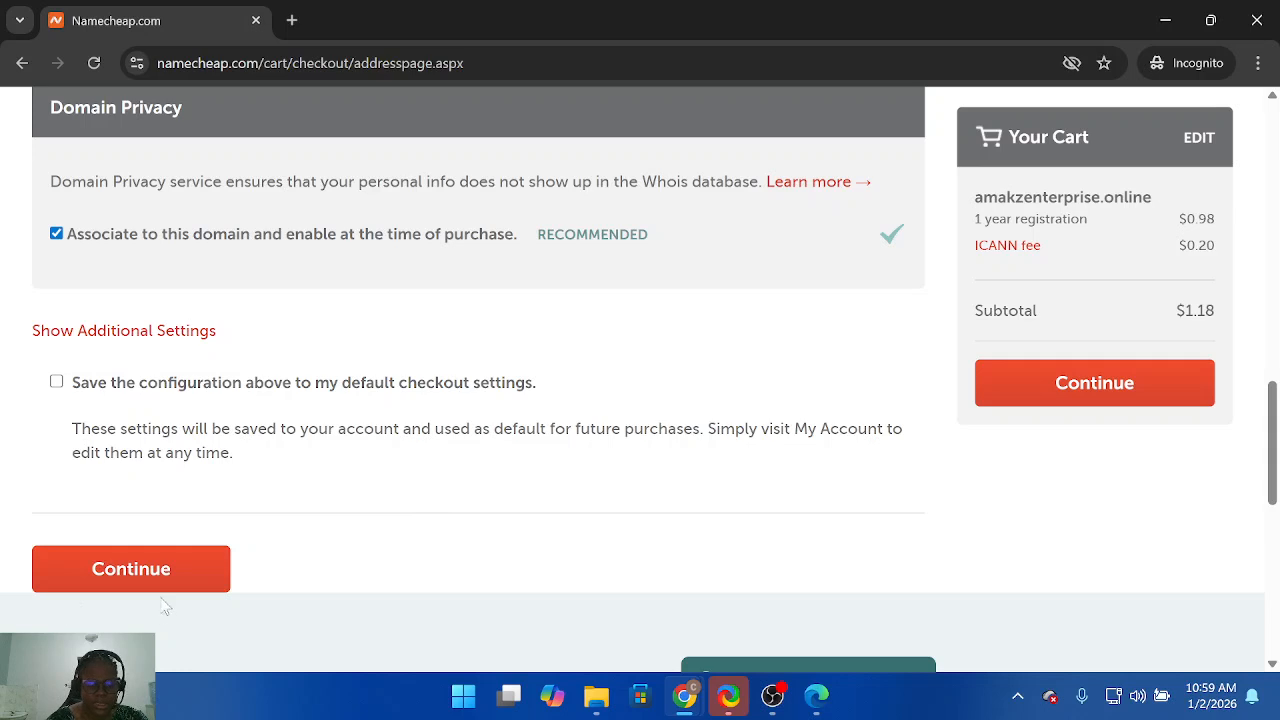
pyautogui.click(140, 576)
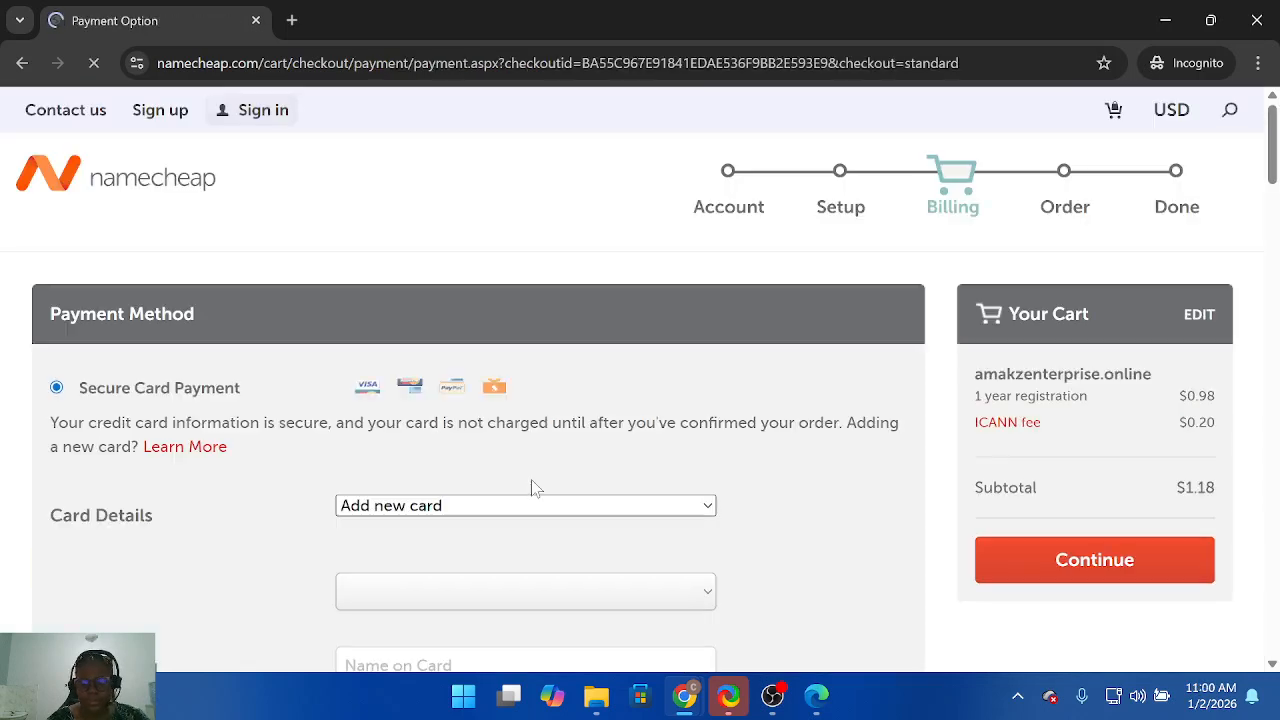
# Step: Check the saved card options, then scroll down to the Renewal Settings section
pyautogui.scroll(-1, 543, 488)
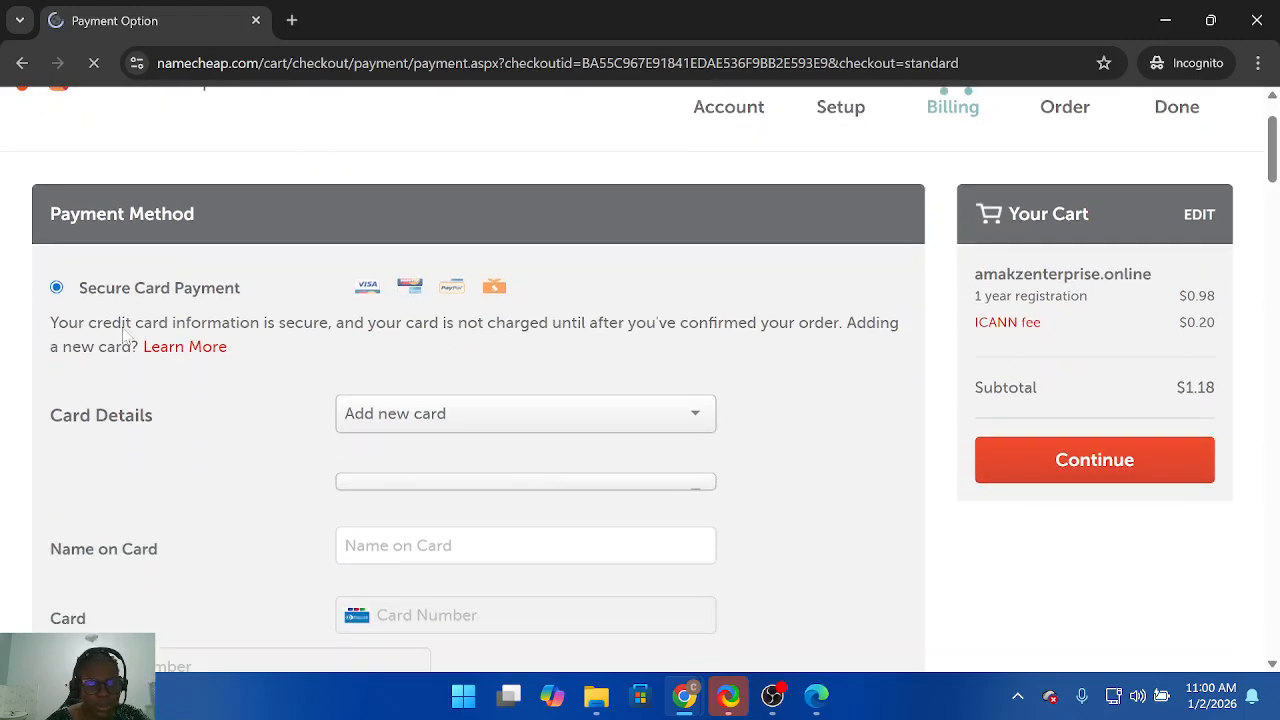
pyautogui.scroll(-1, 591, 334)
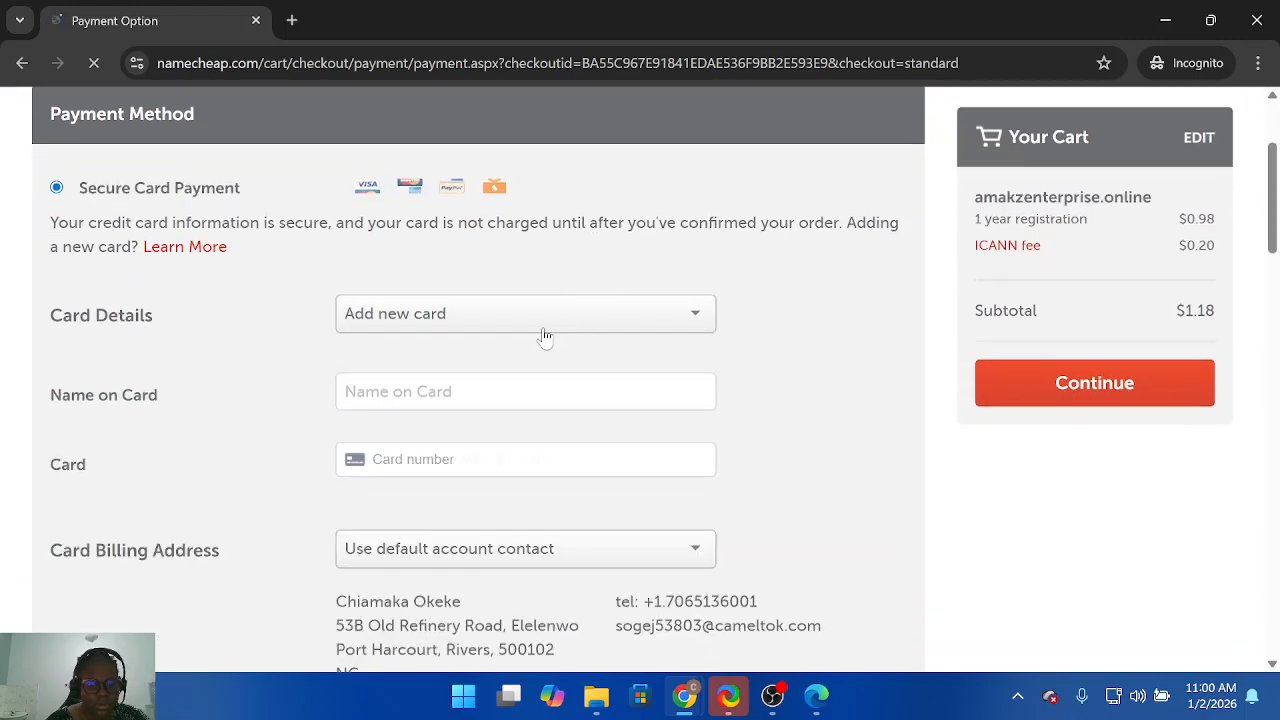
pyautogui.click(703, 321)
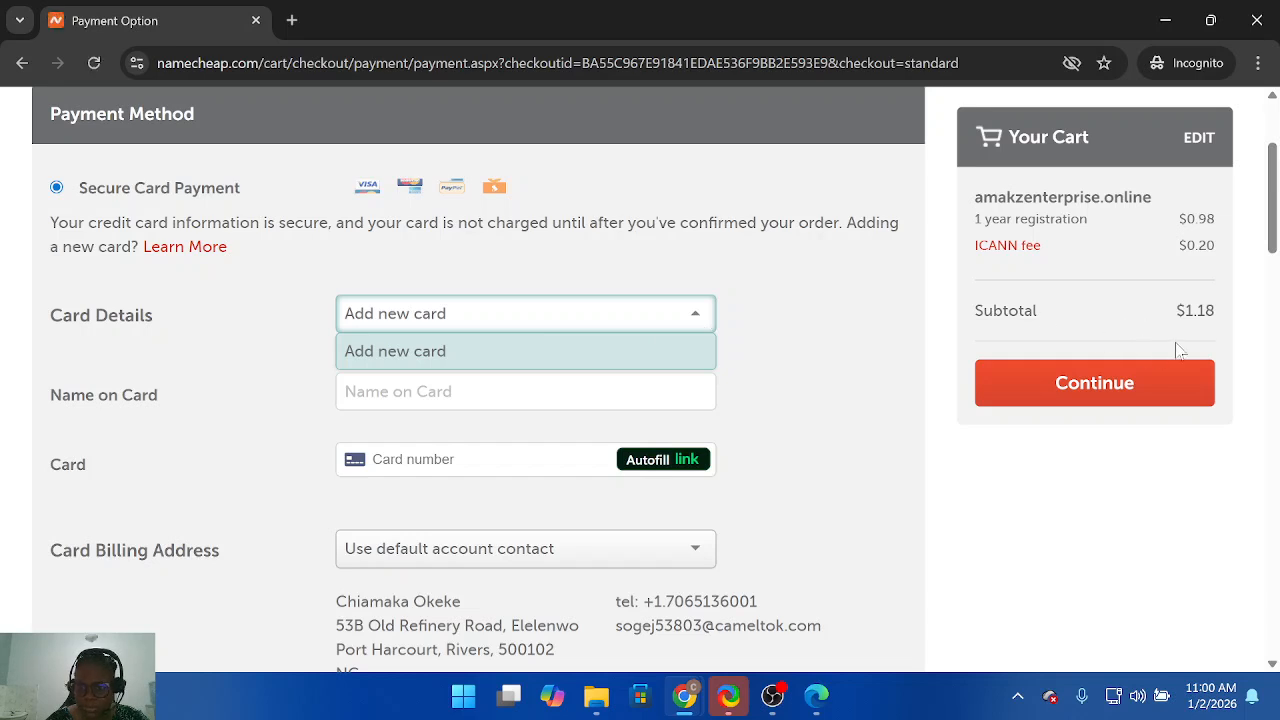
pyautogui.scroll(-7, 478, 400)
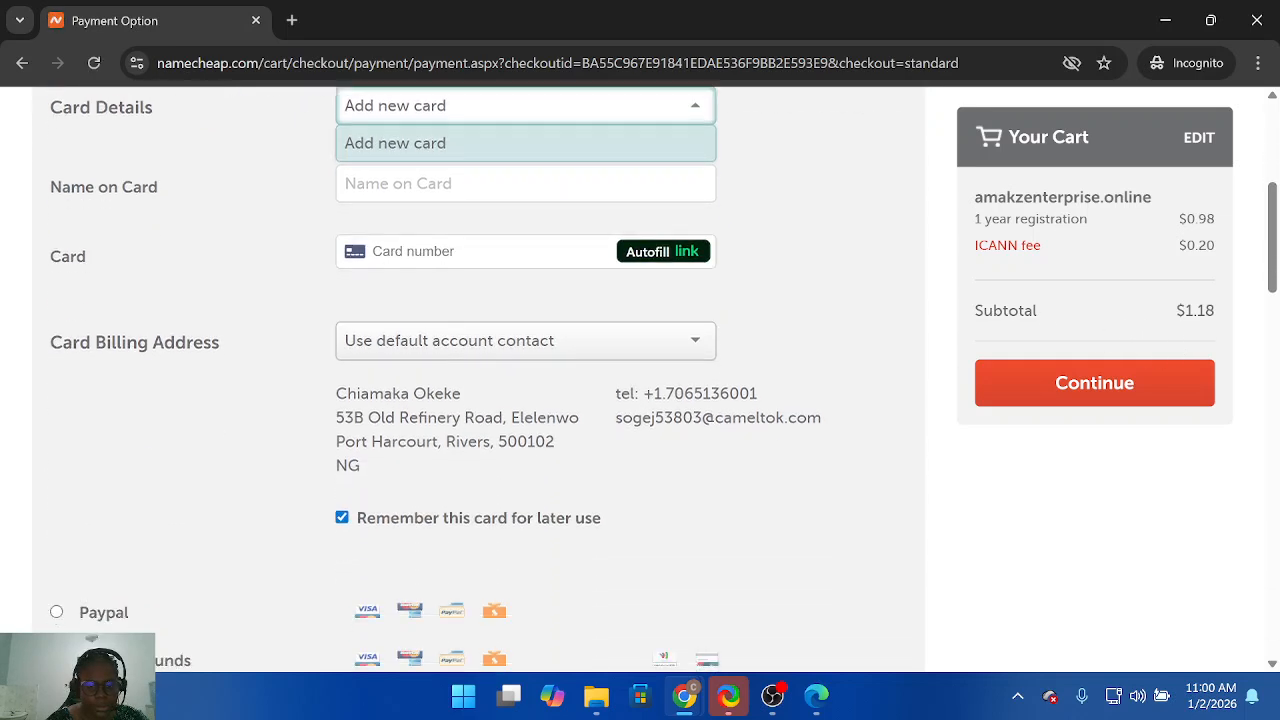
pyautogui.scroll(6, 395, 405)
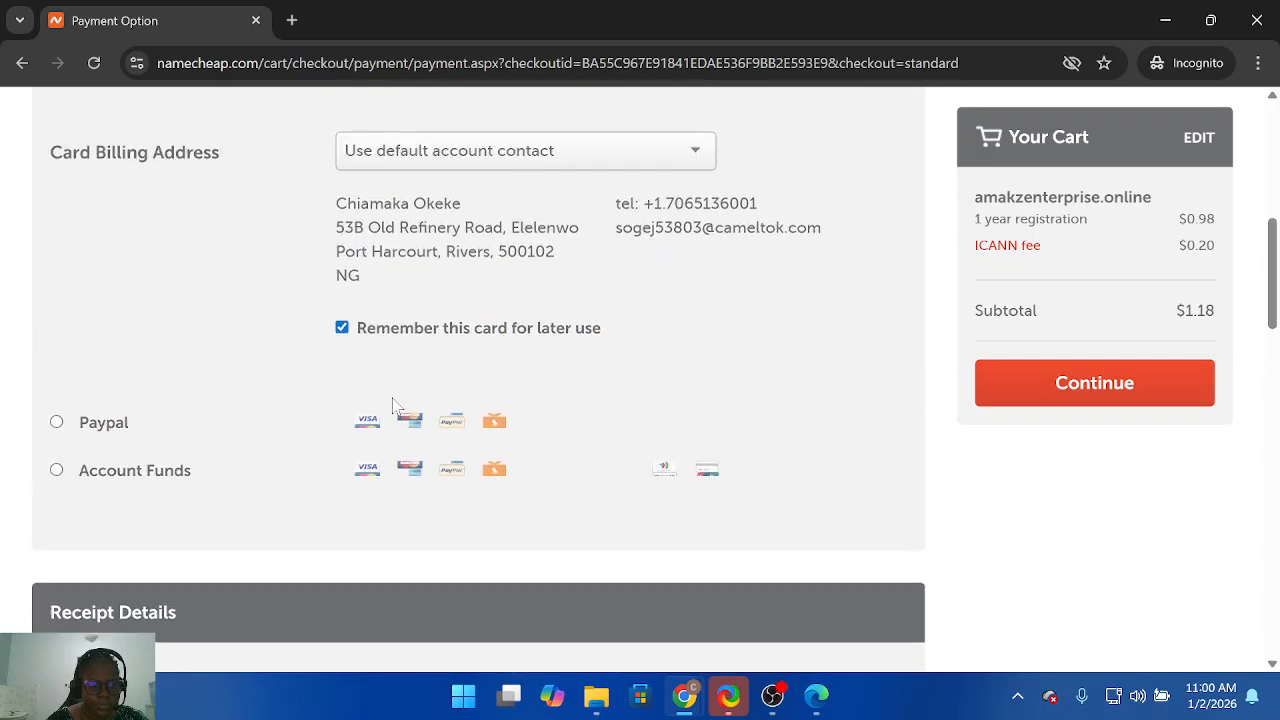
pyautogui.scroll(-8, 395, 405)
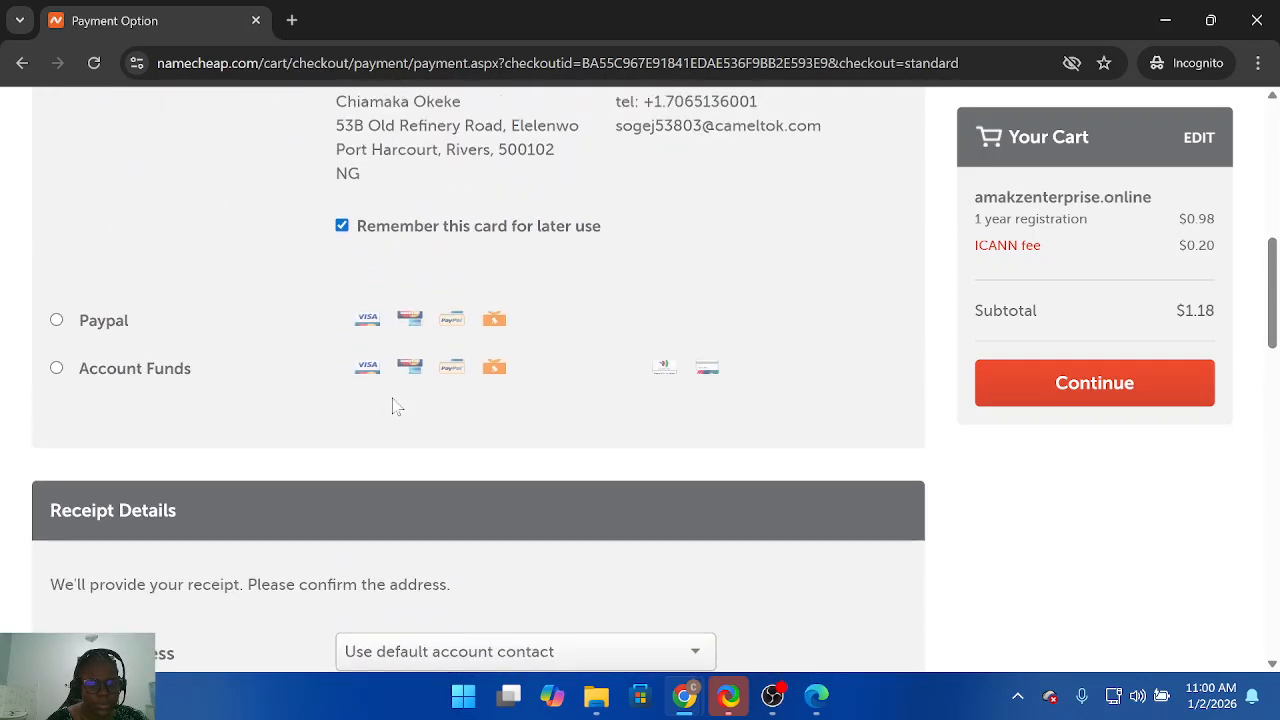
pyautogui.scroll(-2, 395, 405)
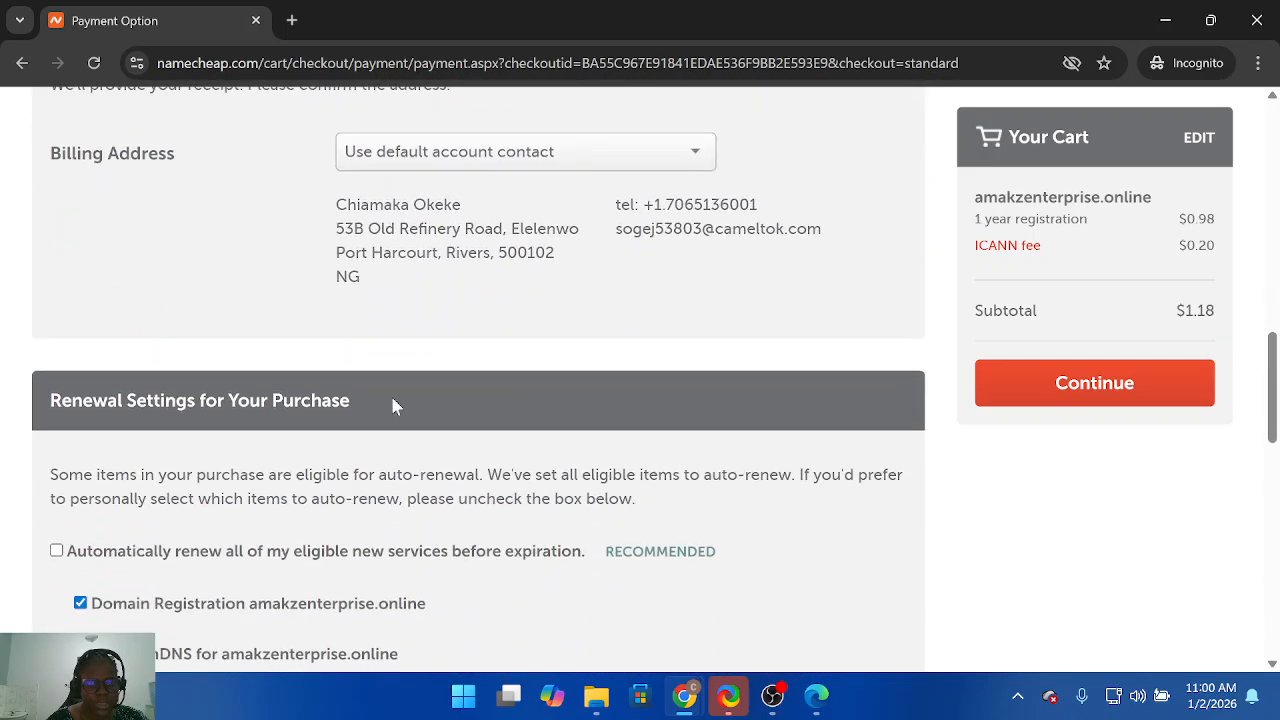
pyautogui.scroll(-2, 395, 405)
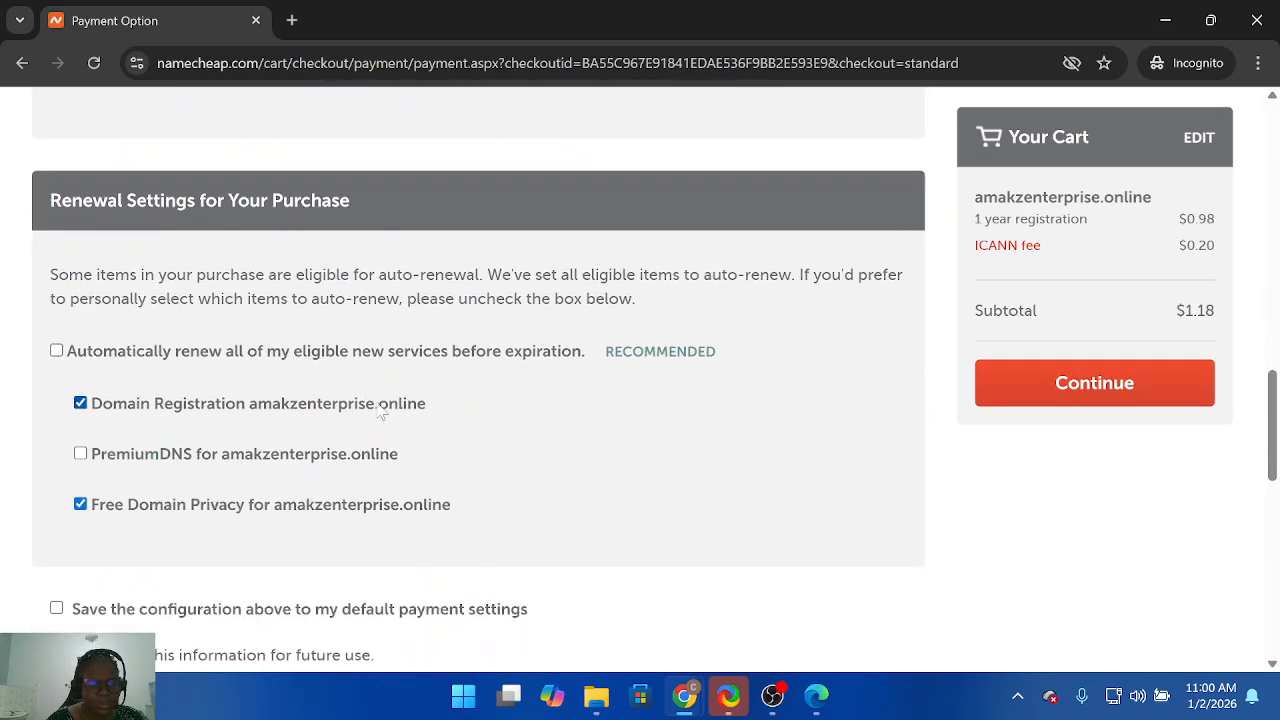
pyautogui.scroll(-1, 385, 410)
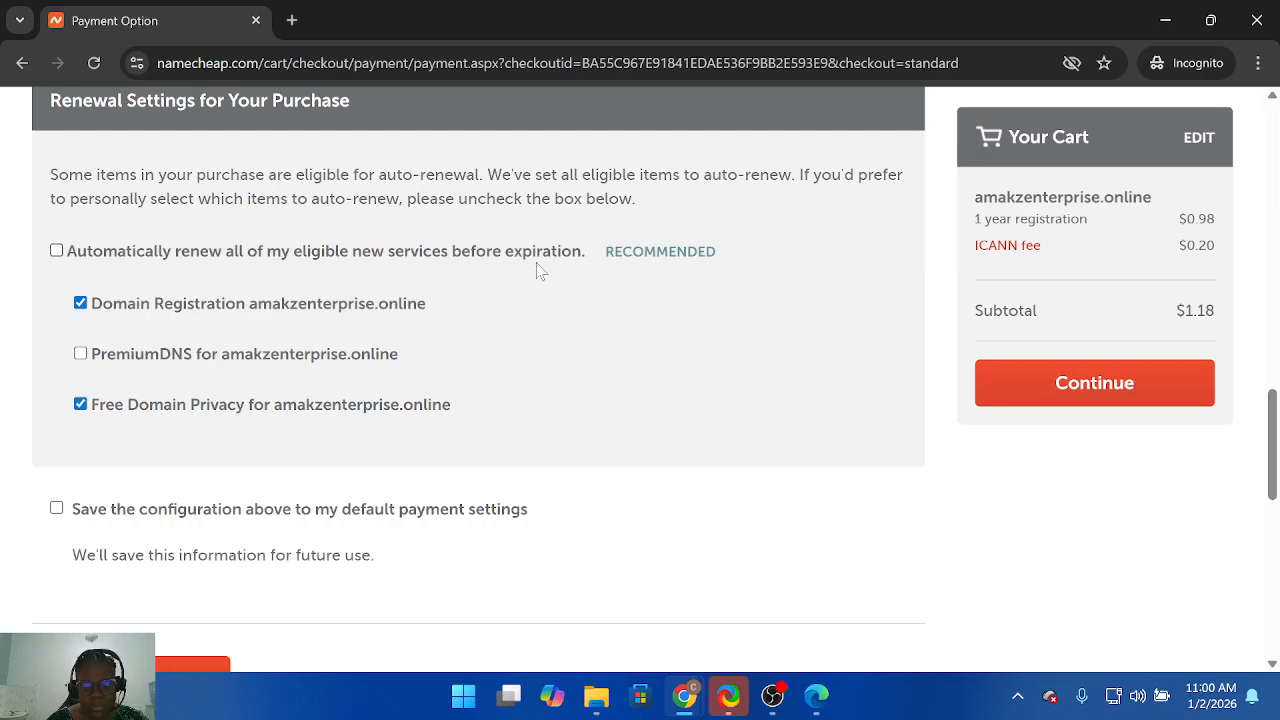
# Step: Set renewals so only domain registration auto-renews, with Free Domain Privacy renewal off
pyautogui.click(81, 309)
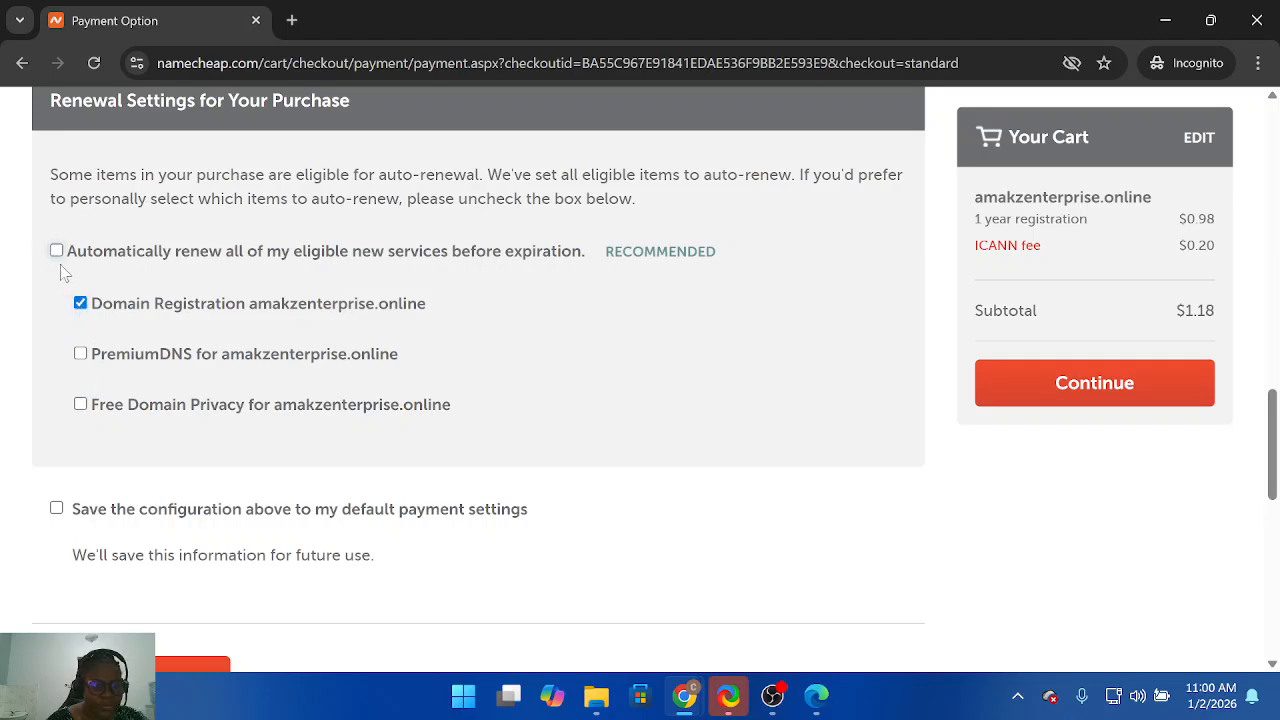
pyautogui.click(56, 254)
pyautogui.click(80, 304)
pyautogui.click(80, 307)
pyautogui.click(84, 305)
pyautogui.click(82, 304)
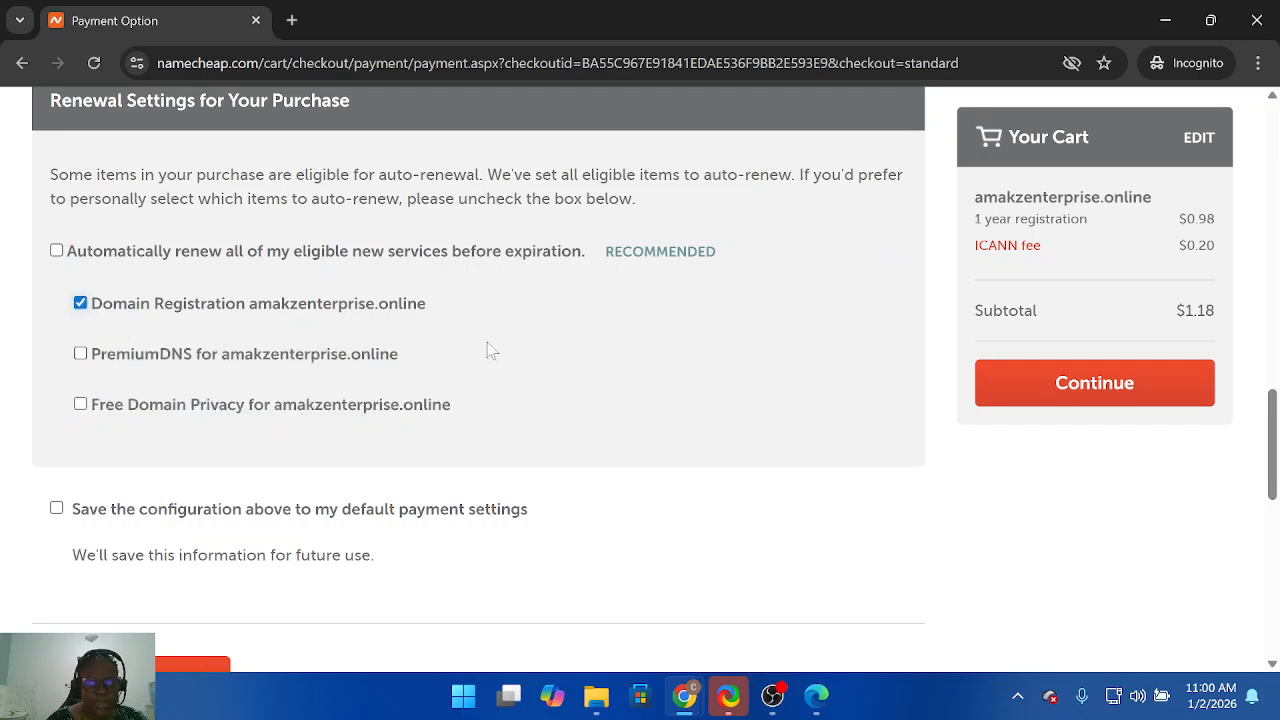
pyautogui.click(80, 304)
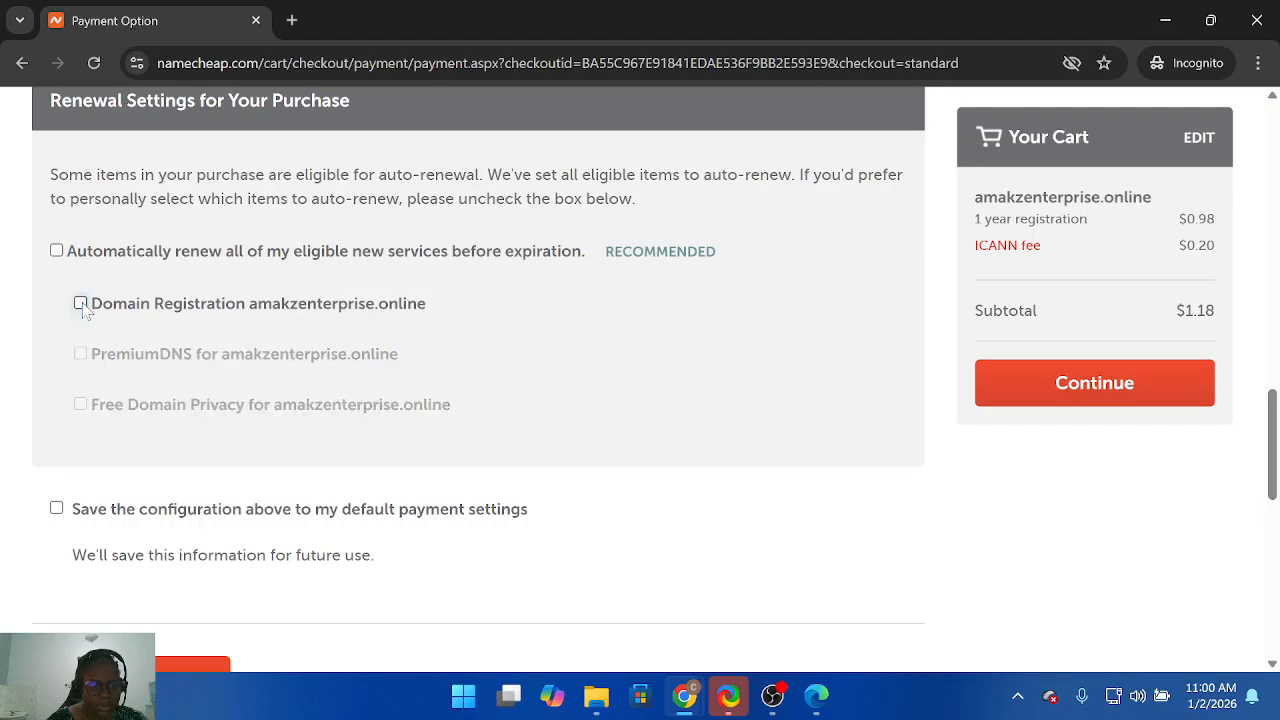
pyautogui.scroll(-1, 478, 360)
pyautogui.scroll(-2, 478, 360)
pyautogui.scroll(-1, 478, 360)
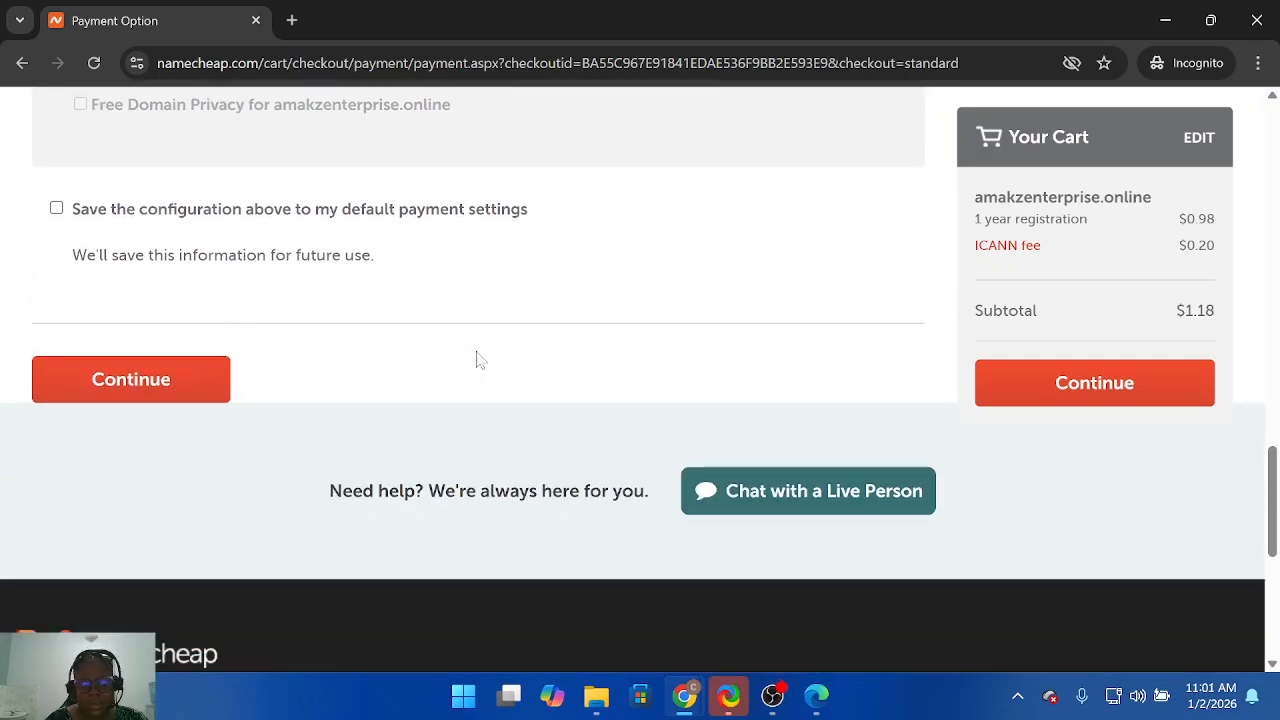
pyautogui.scroll(6, 478, 360)
pyautogui.scroll(-5, 478, 360)
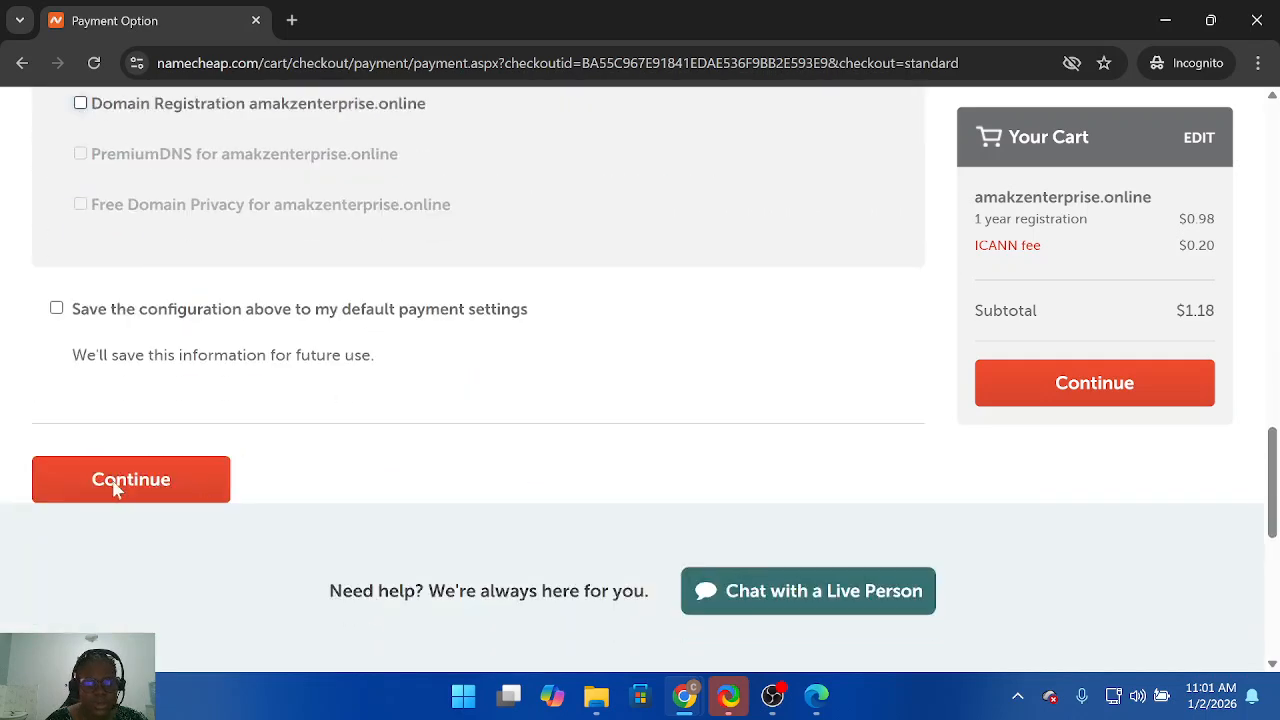
pyautogui.scroll(1, 391, 430)
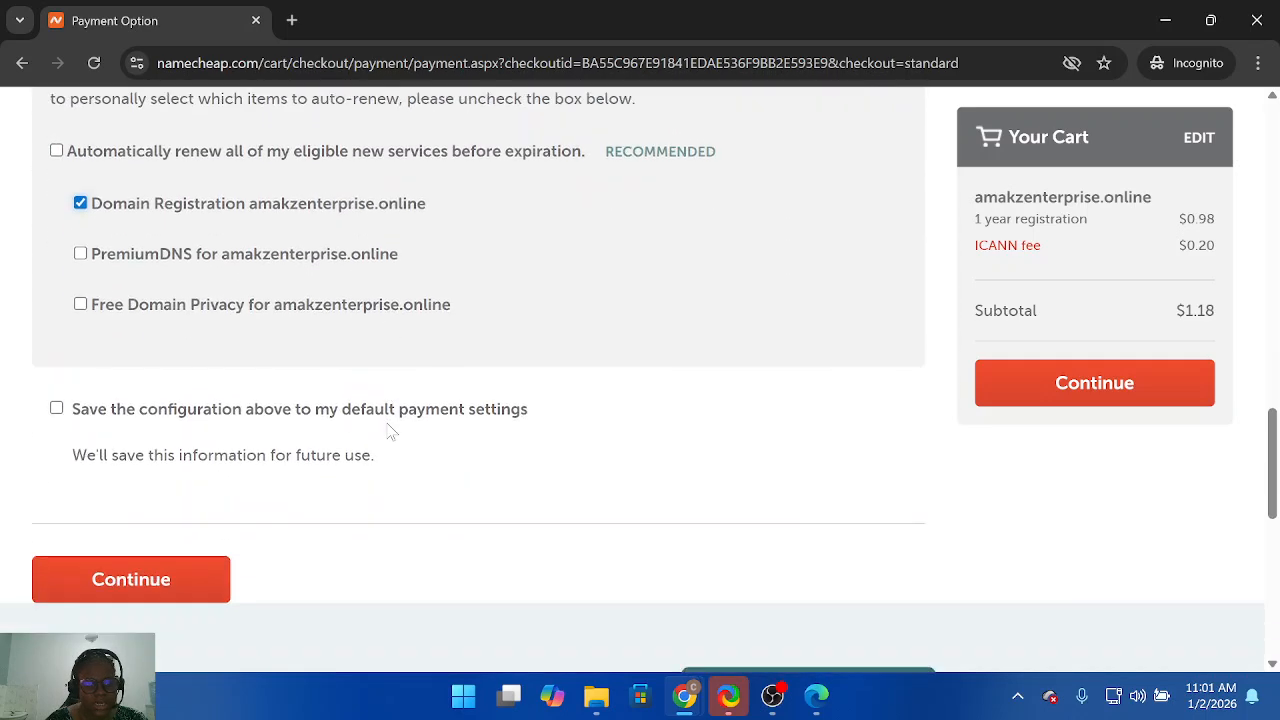
pyautogui.click(81, 205)
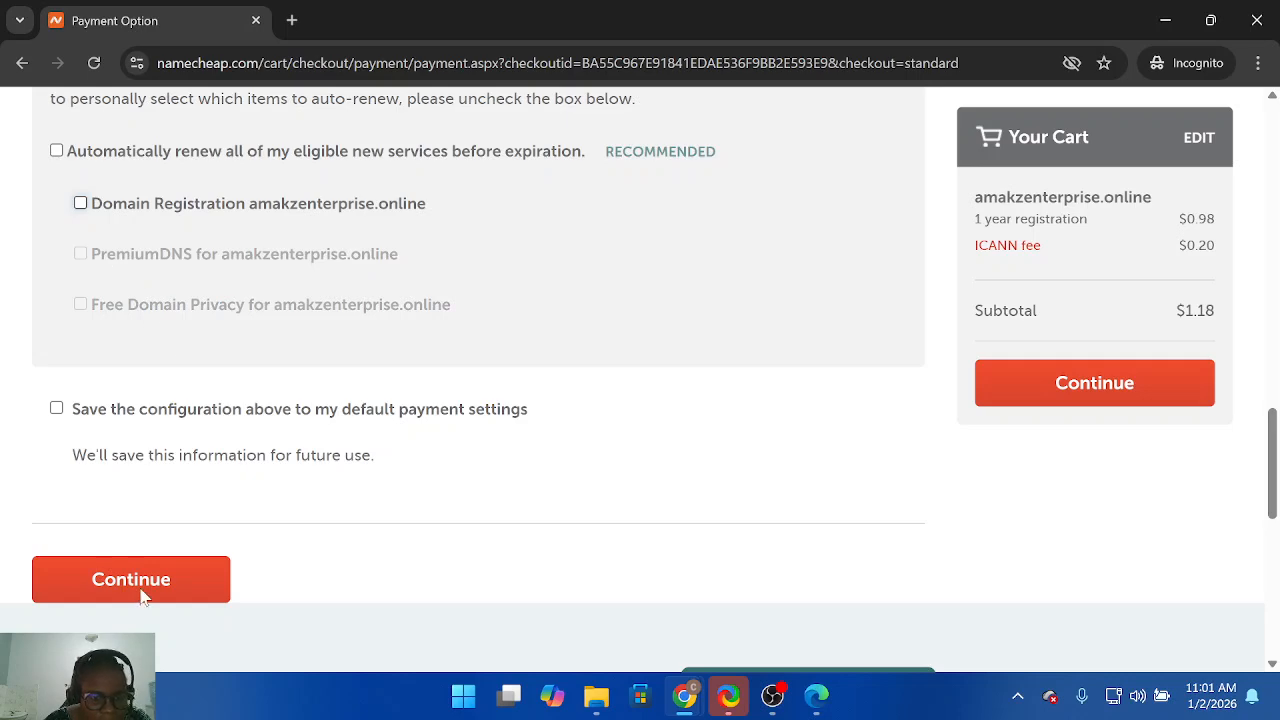
pyautogui.scroll(6, 410, 448)
pyautogui.scroll(8, 407, 448)
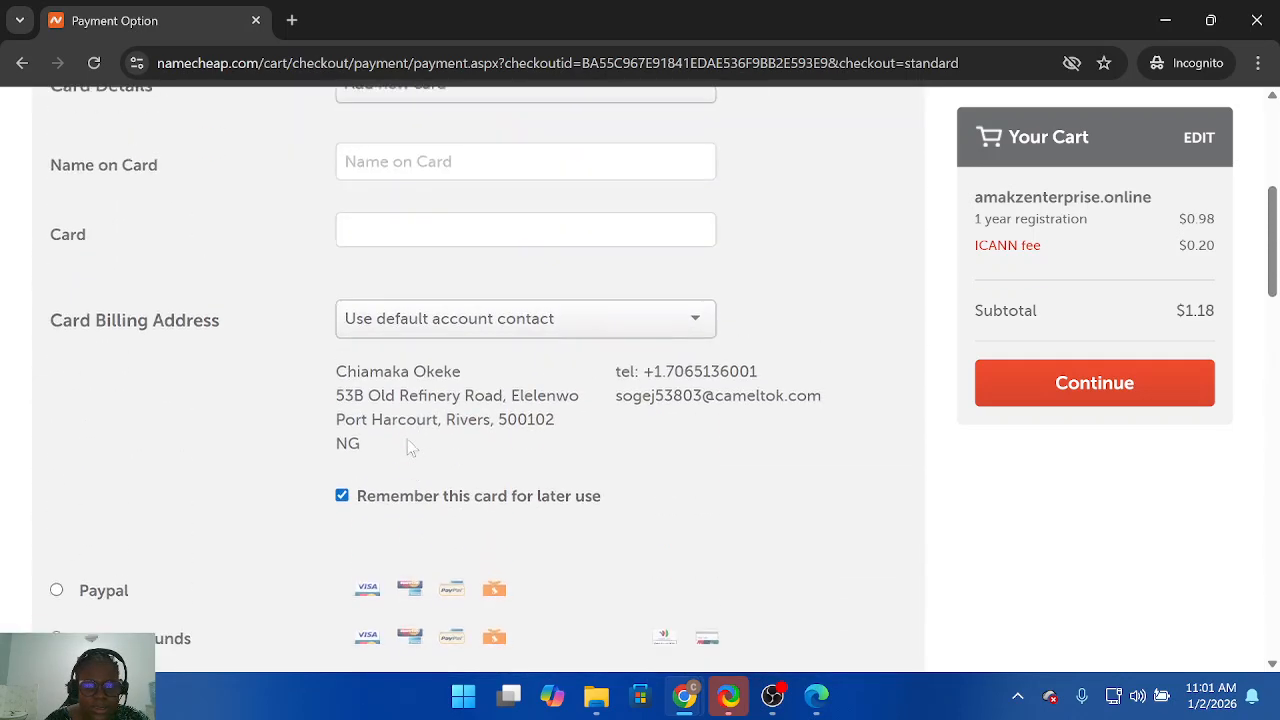
pyautogui.scroll(-3, 407, 448)
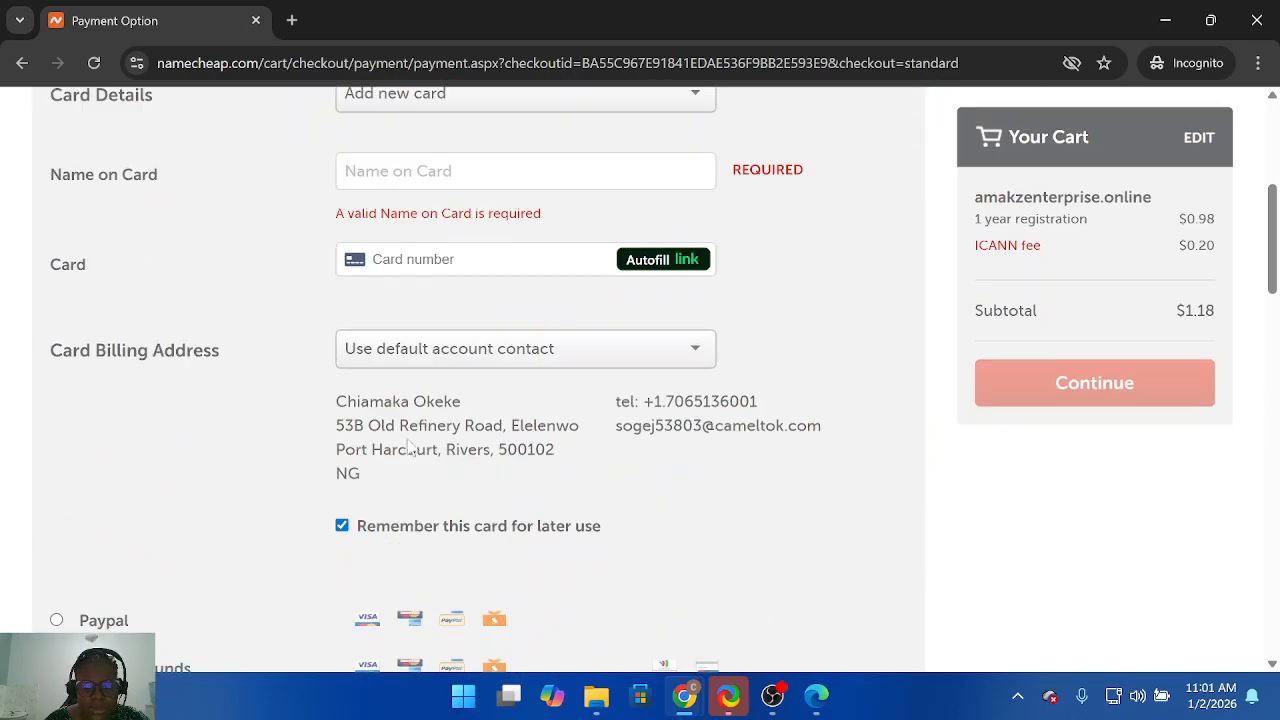
pyautogui.scroll(2, 407, 448)
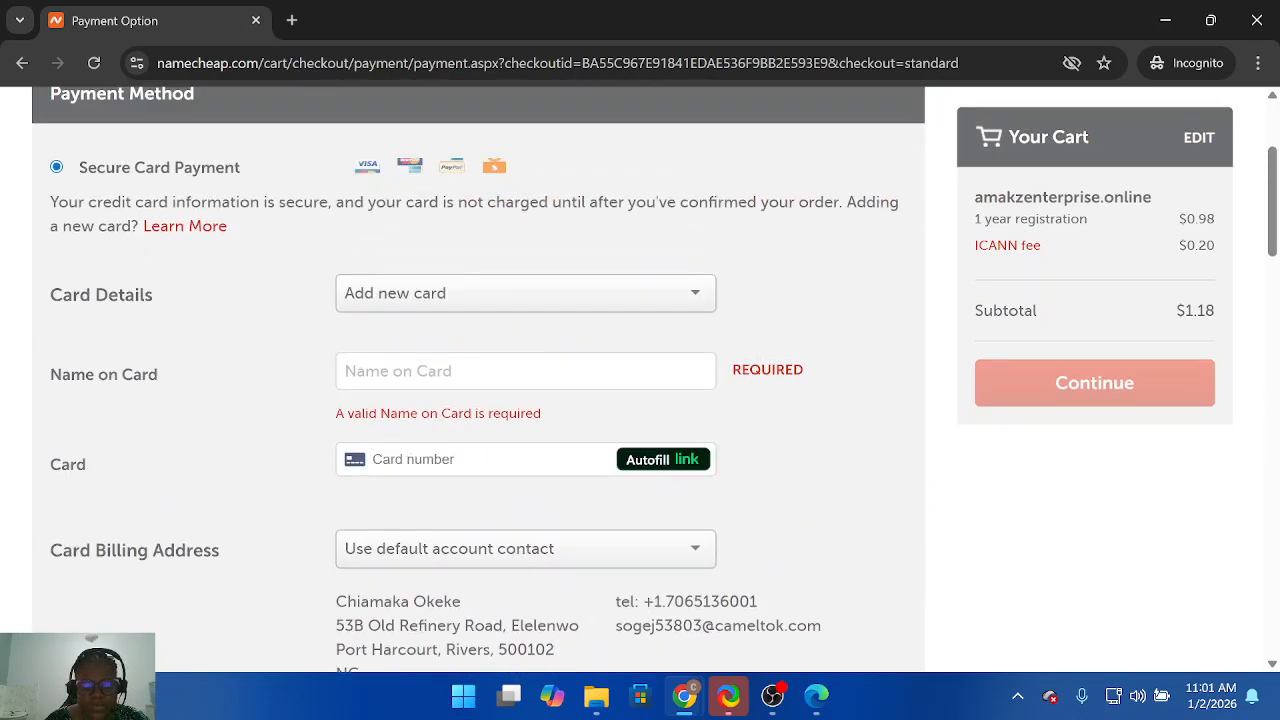
pyautogui.scroll(2, 388, 338)
pyautogui.scroll(-2, 388, 338)
pyautogui.scroll(1, 563, 391)
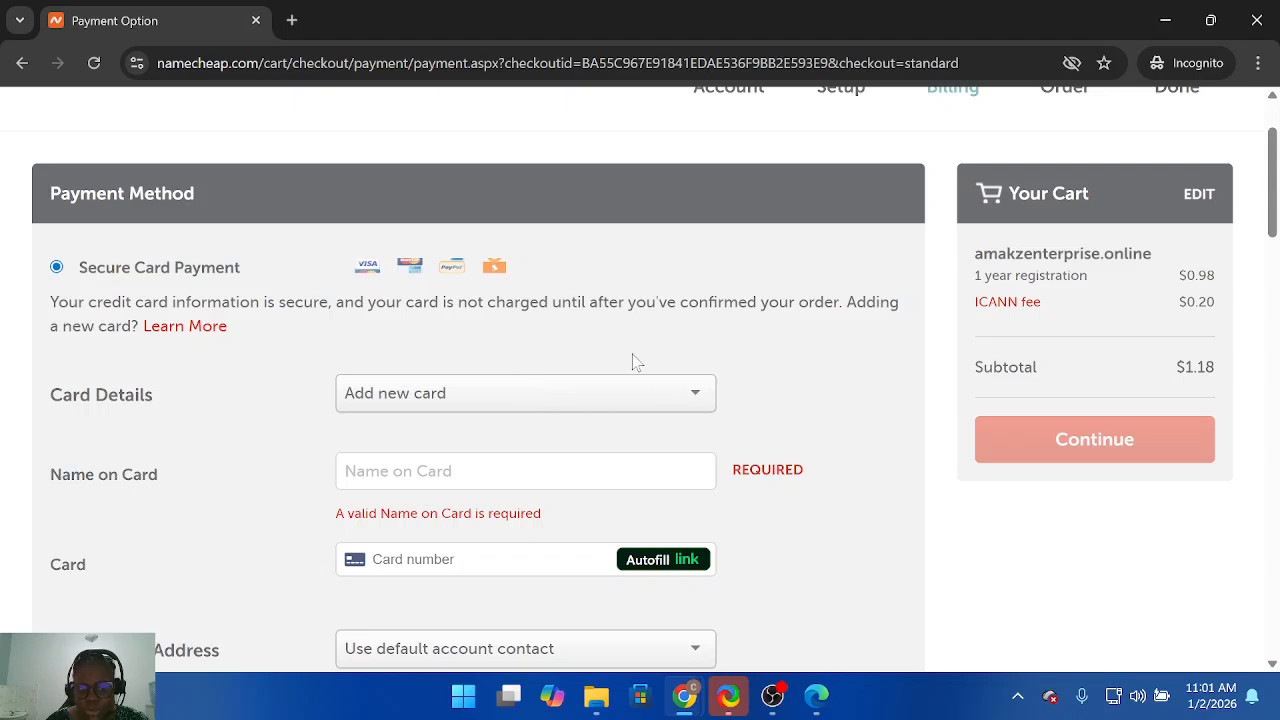
pyautogui.moveTo(686, 706)
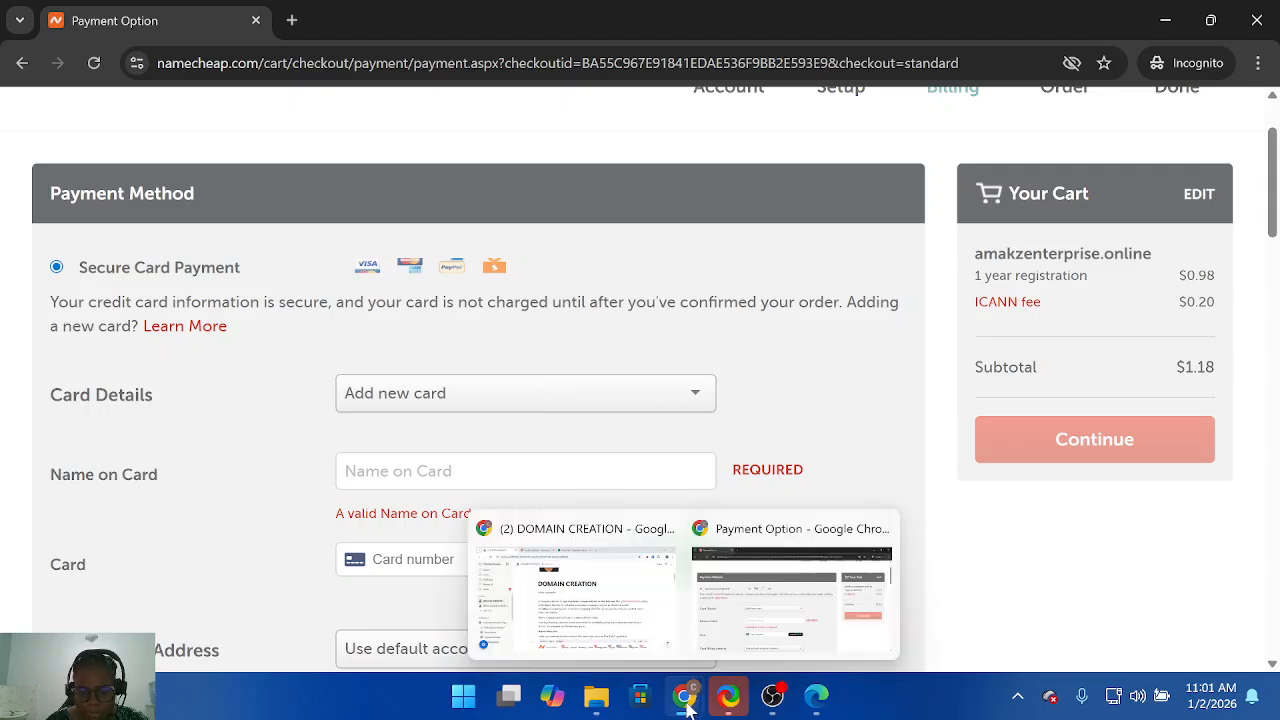
# Step: Switch to the Notion DOMAIN CREATION guide and read through Steps 7–9
pyautogui.click(614, 612)
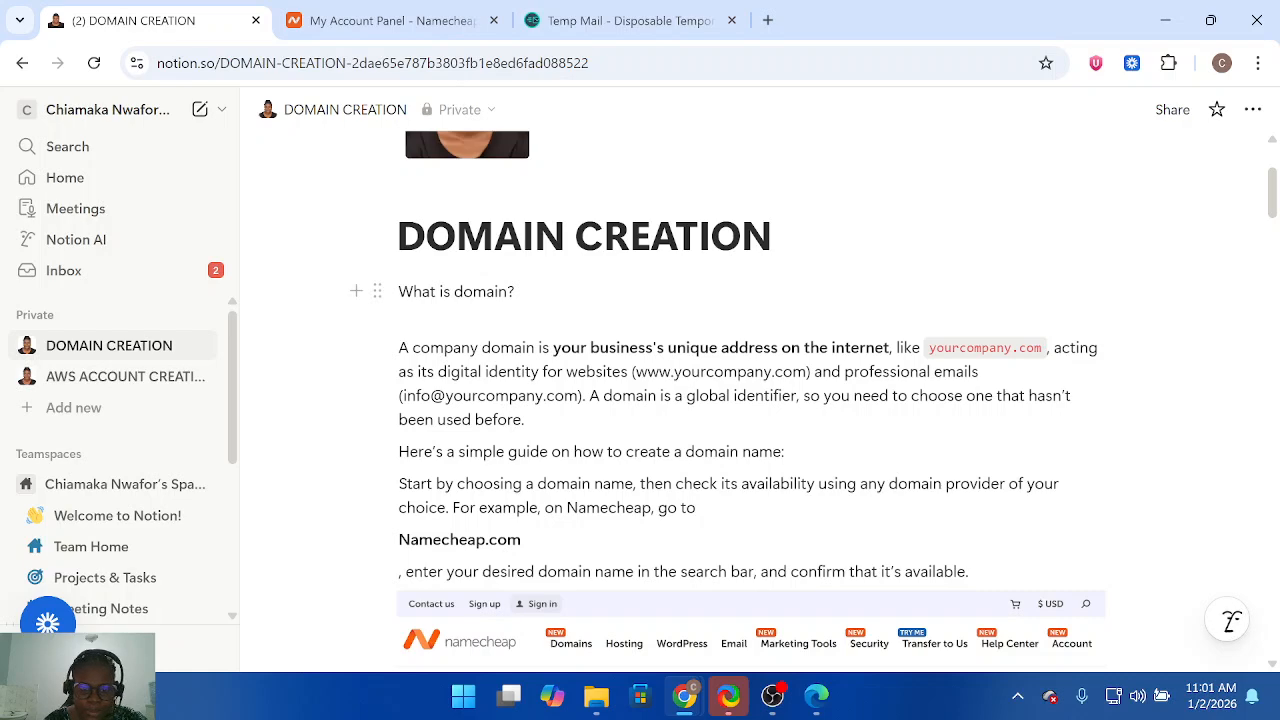
pyautogui.scroll(-10, 700, 400)
pyautogui.scroll(-10, 450, 485)
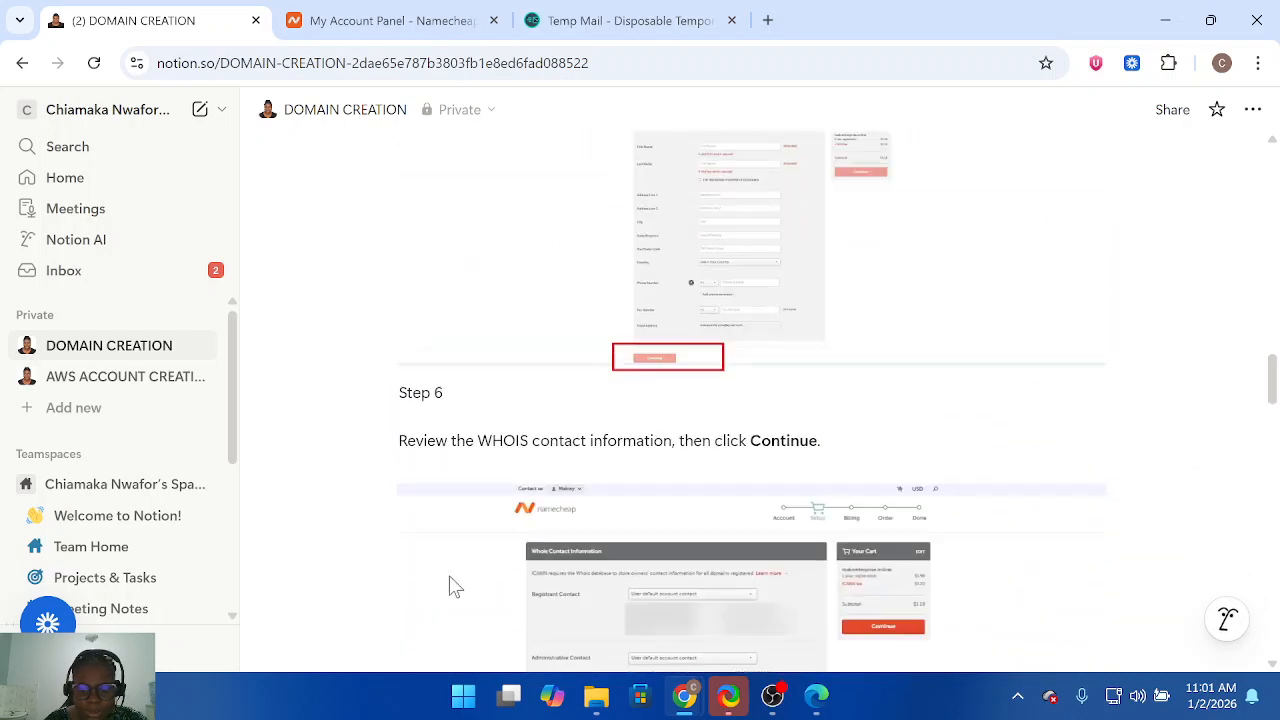
pyautogui.scroll(-10, 455, 487)
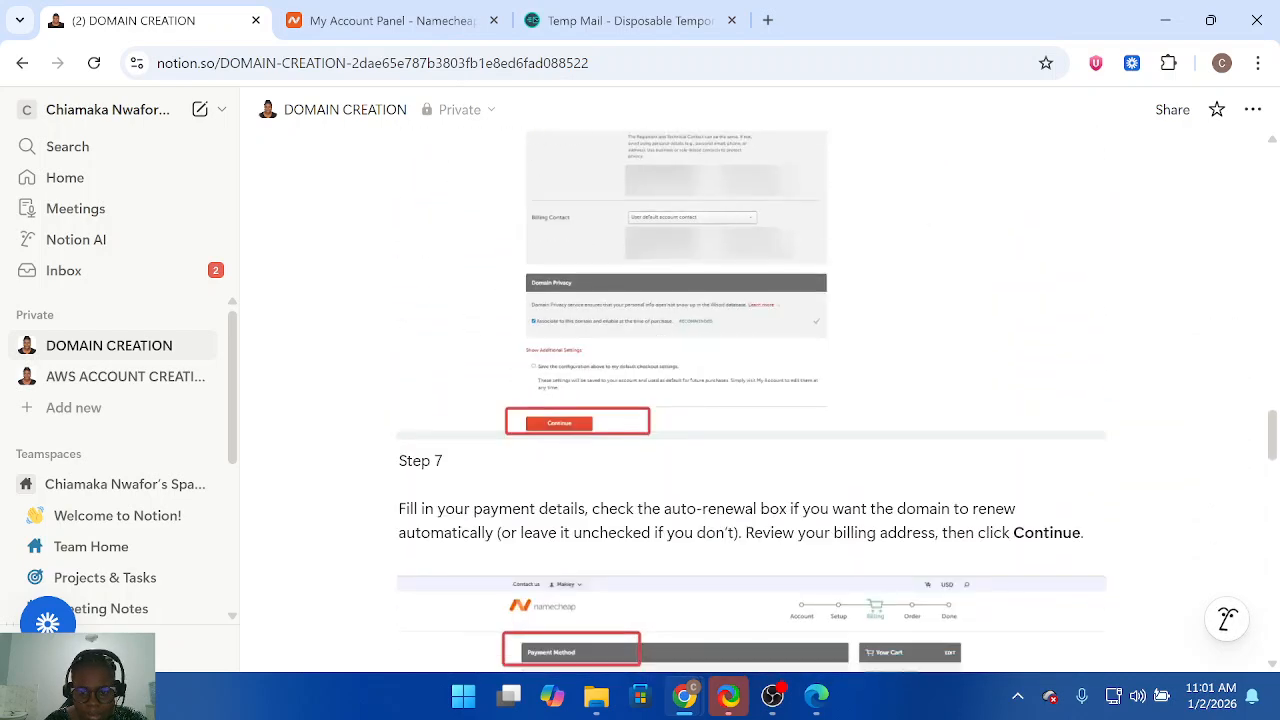
pyautogui.scroll(1, 727, 313)
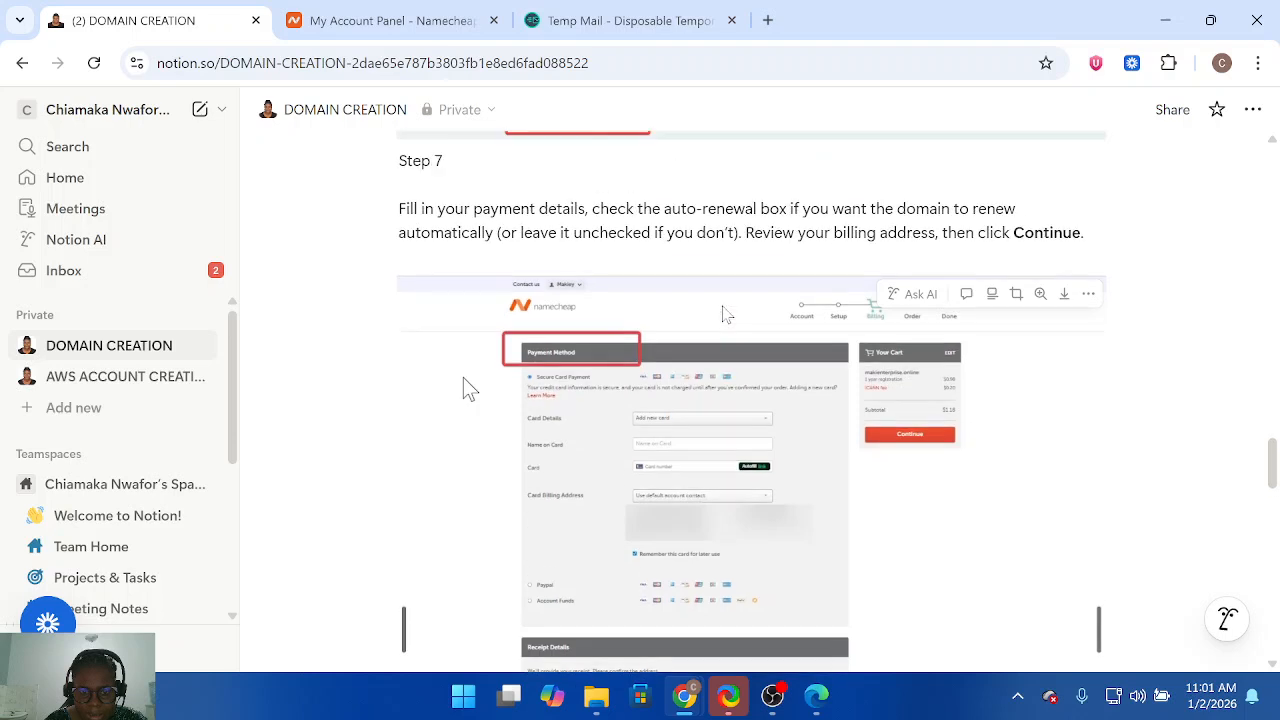
pyautogui.scroll(-1, 735, 500)
pyautogui.scroll(-4, 735, 507)
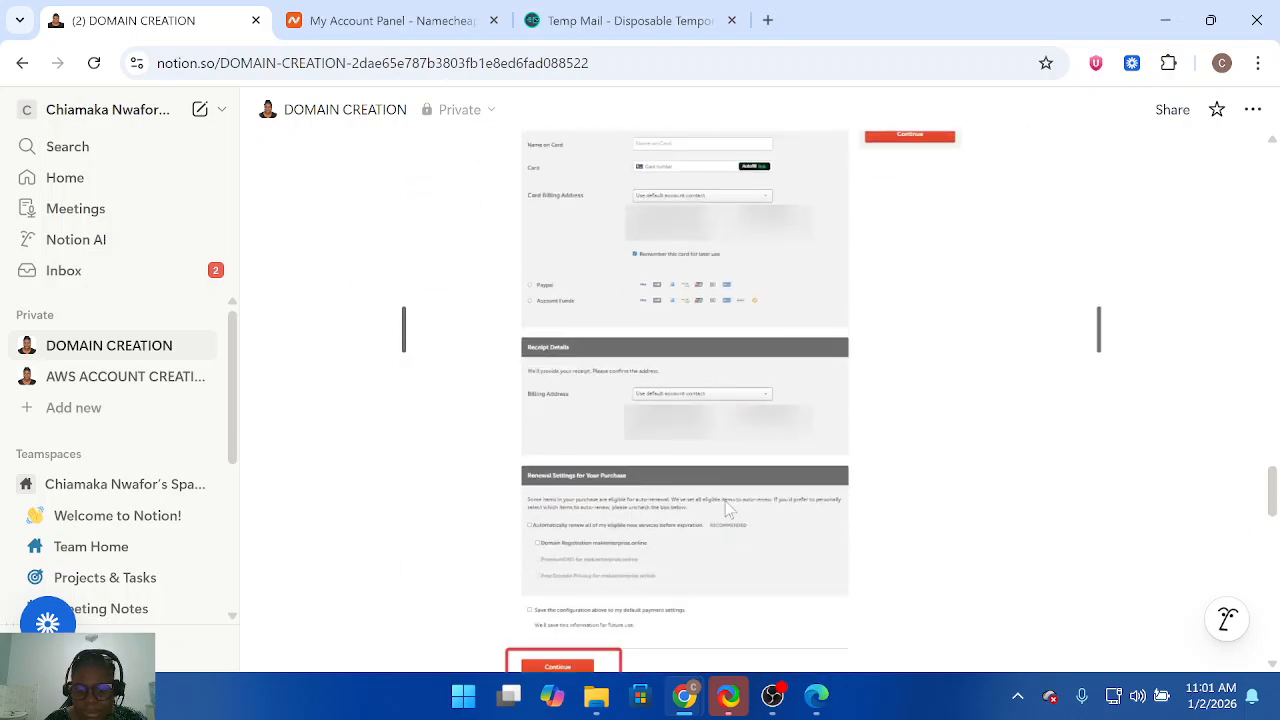
pyautogui.scroll(-4, 831, 503)
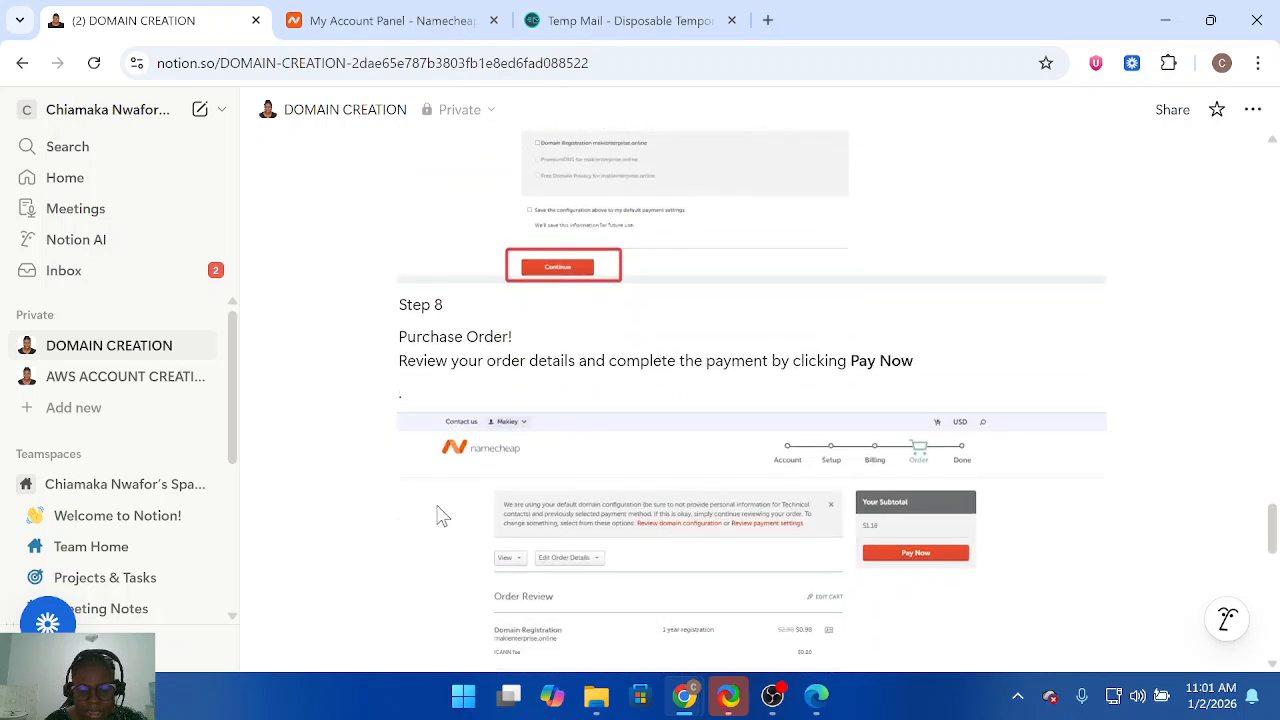
pyautogui.scroll(-2, 668, 490)
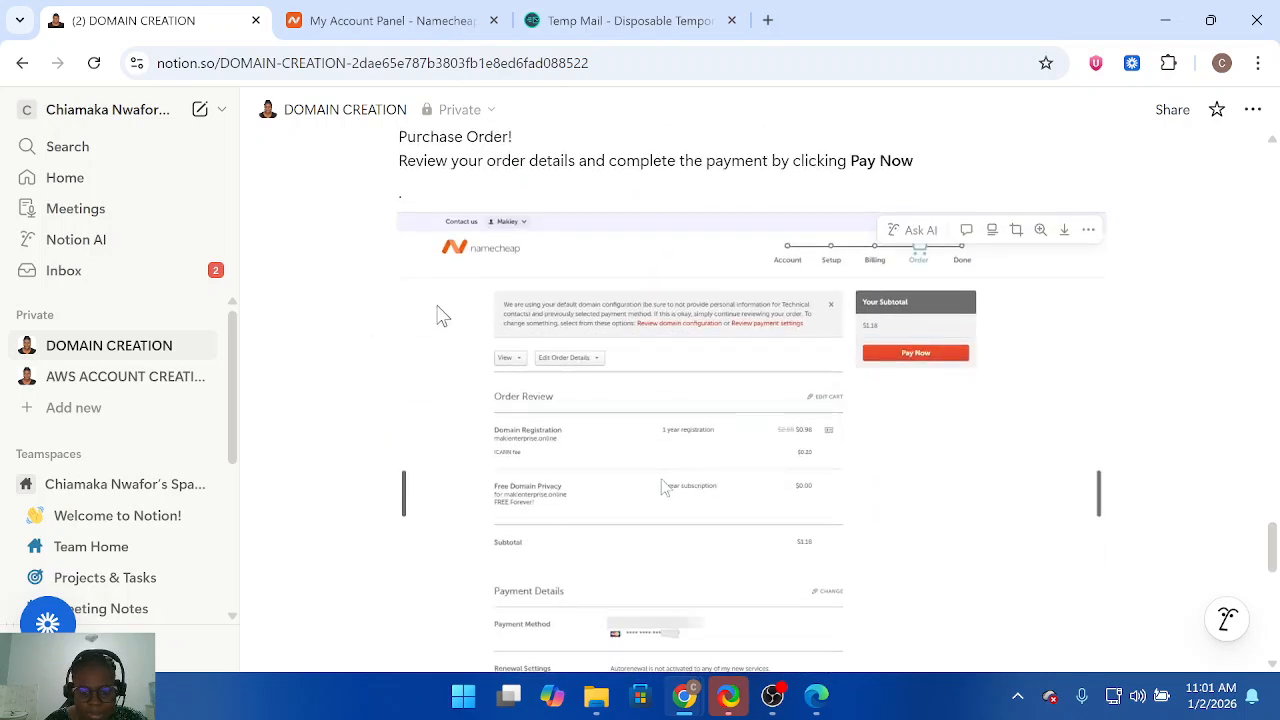
pyautogui.scroll(2, 666, 487)
pyautogui.scroll(-2, 662, 486)
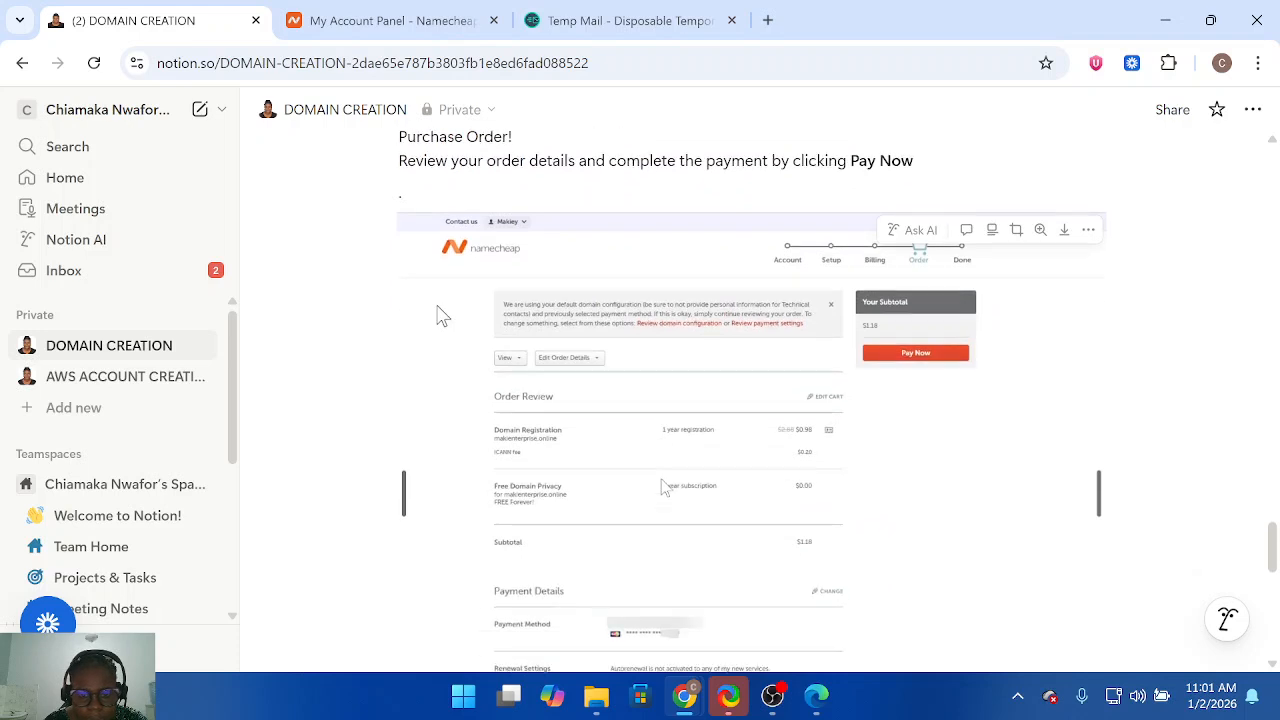
pyautogui.scroll(1, 662, 486)
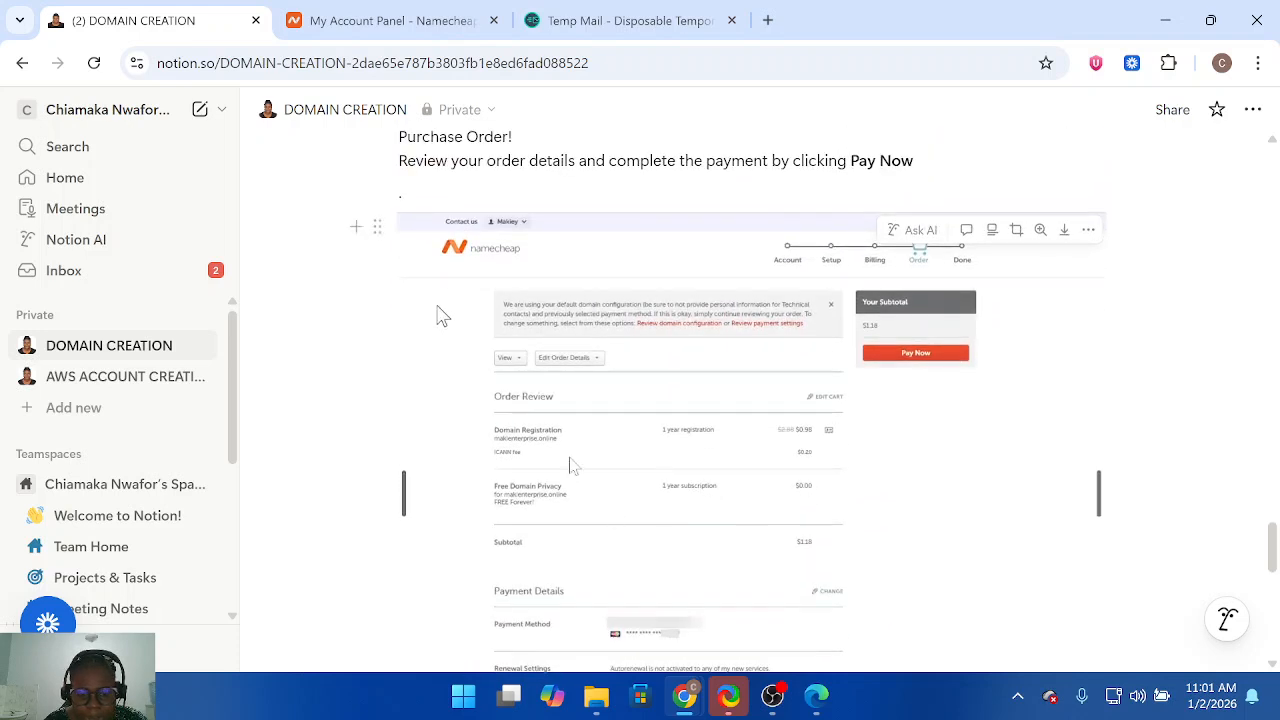
pyautogui.scroll(-1, 750, 402)
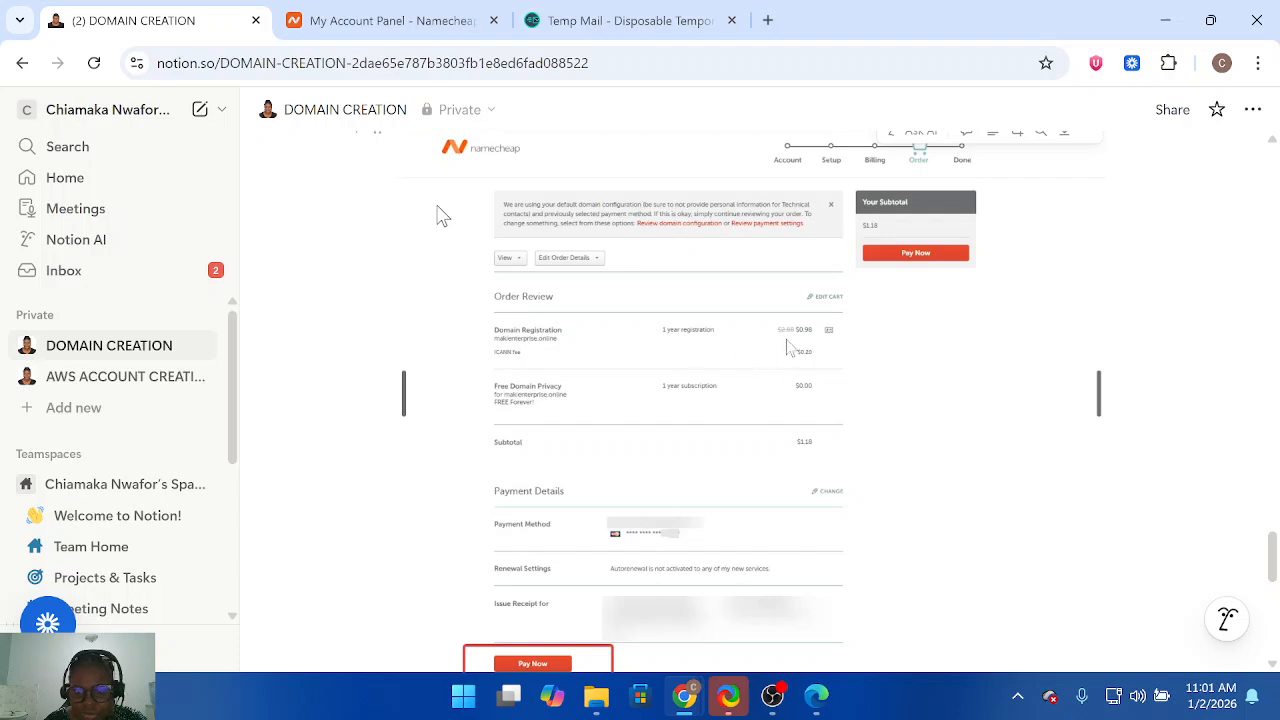
pyautogui.scroll(-2, 788, 347)
pyautogui.scroll(-2, 788, 347)
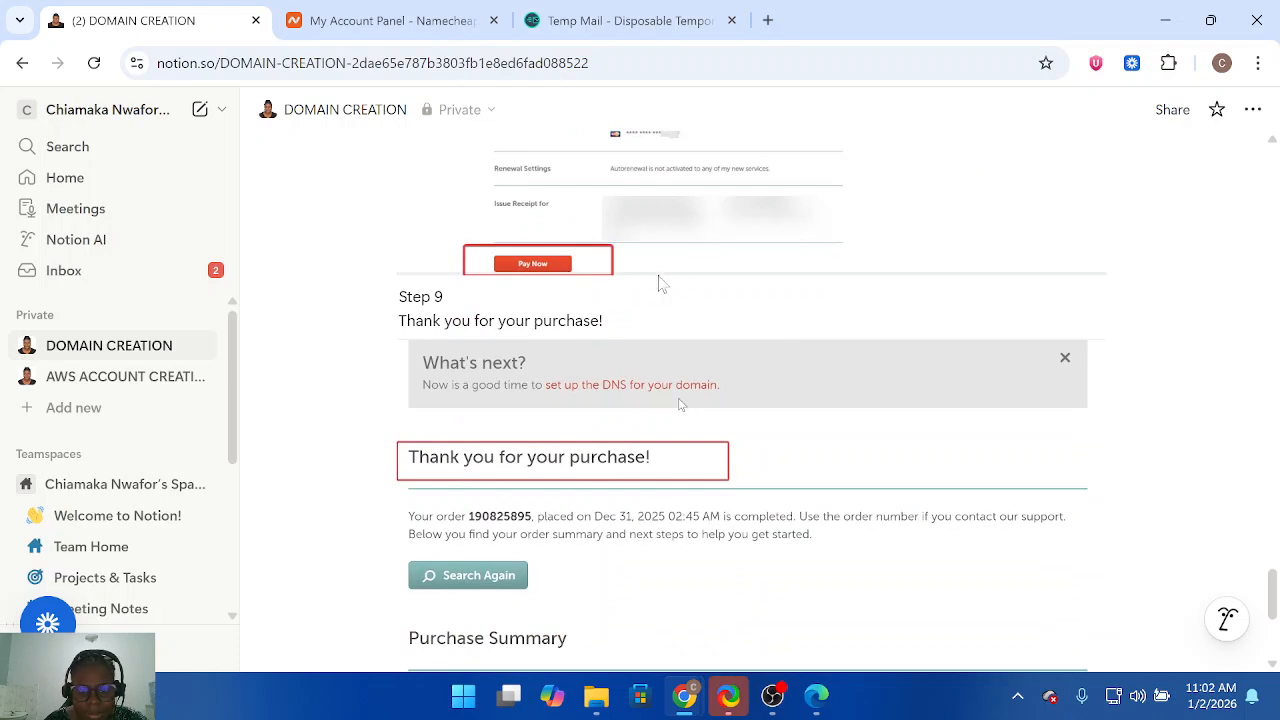
pyautogui.scroll(-1, 772, 432)
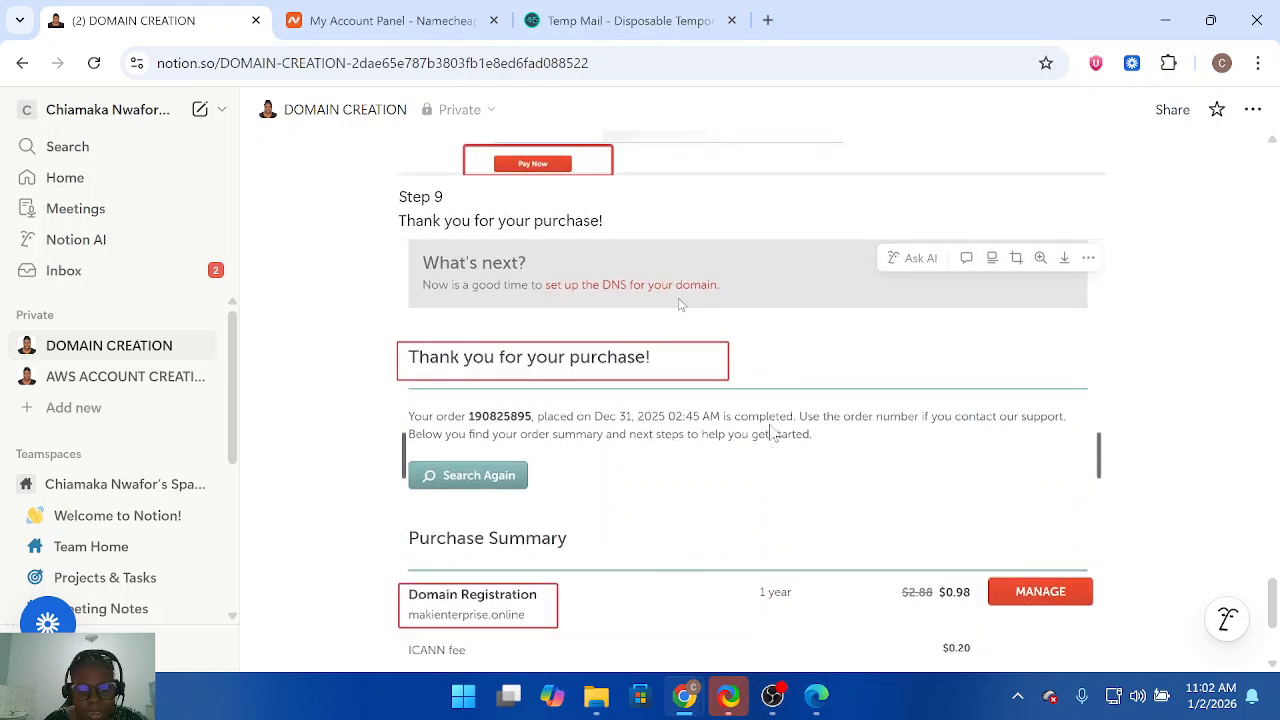
pyautogui.scroll(-2, 780, 440)
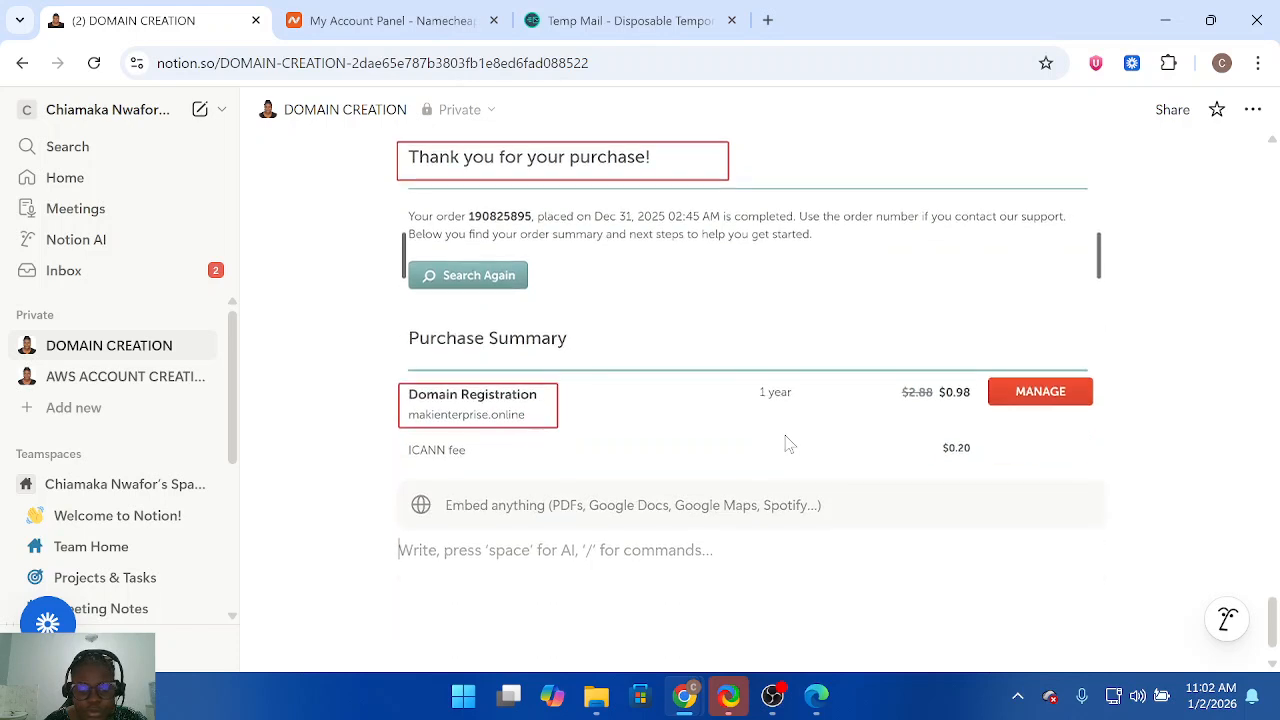
pyautogui.scroll(-1, 787, 443)
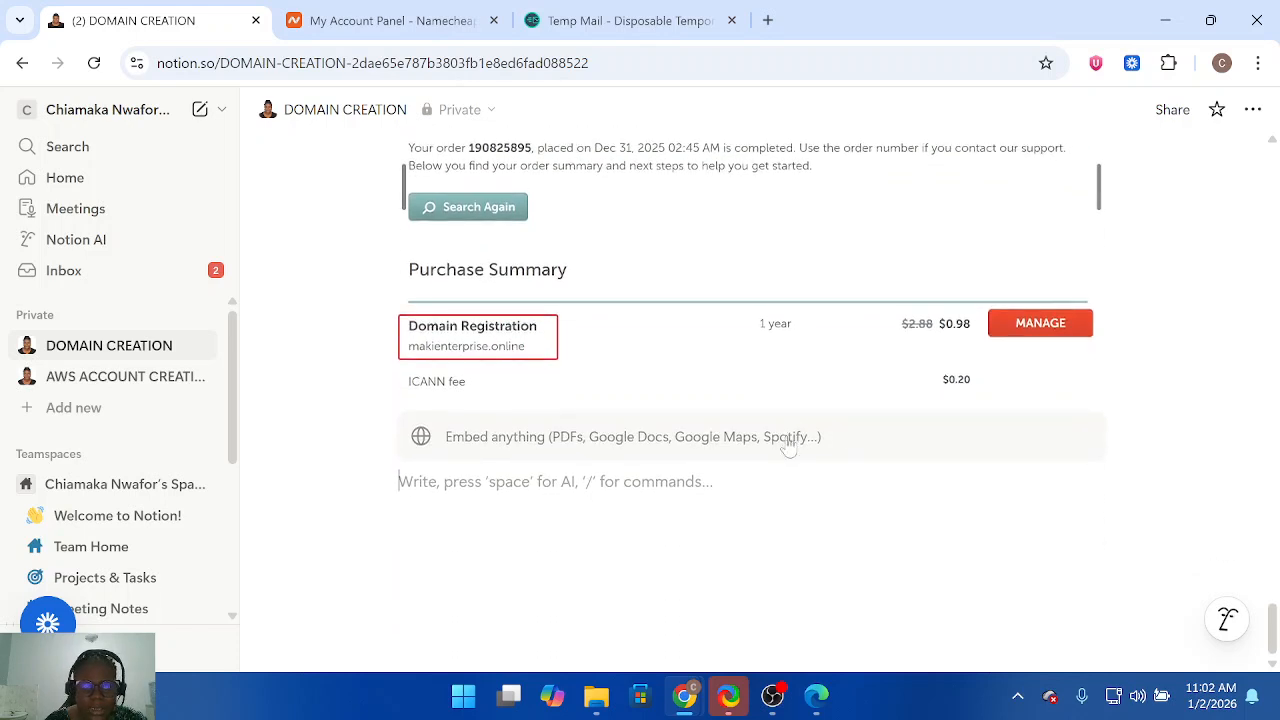
# Step: Return to the Namecheap account dashboard and review its Two Factor Authentication status
pyautogui.click(380, 24)
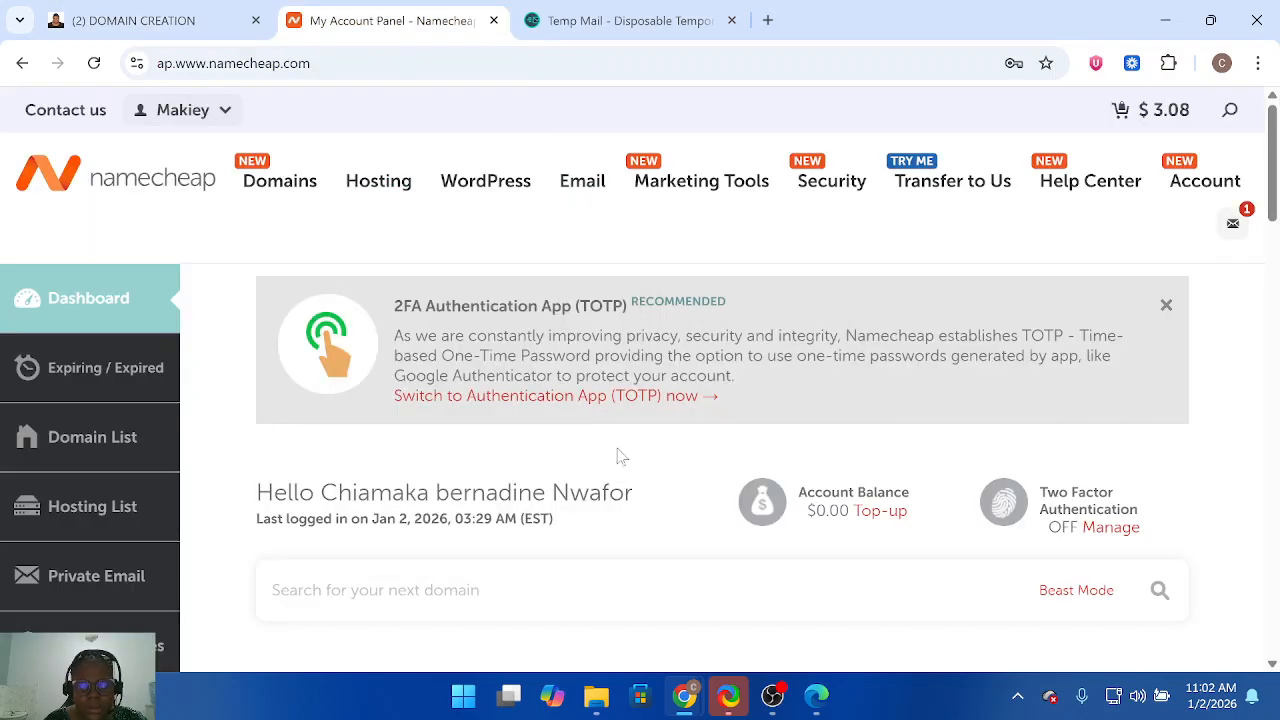
pyautogui.scroll(-2, 620, 460)
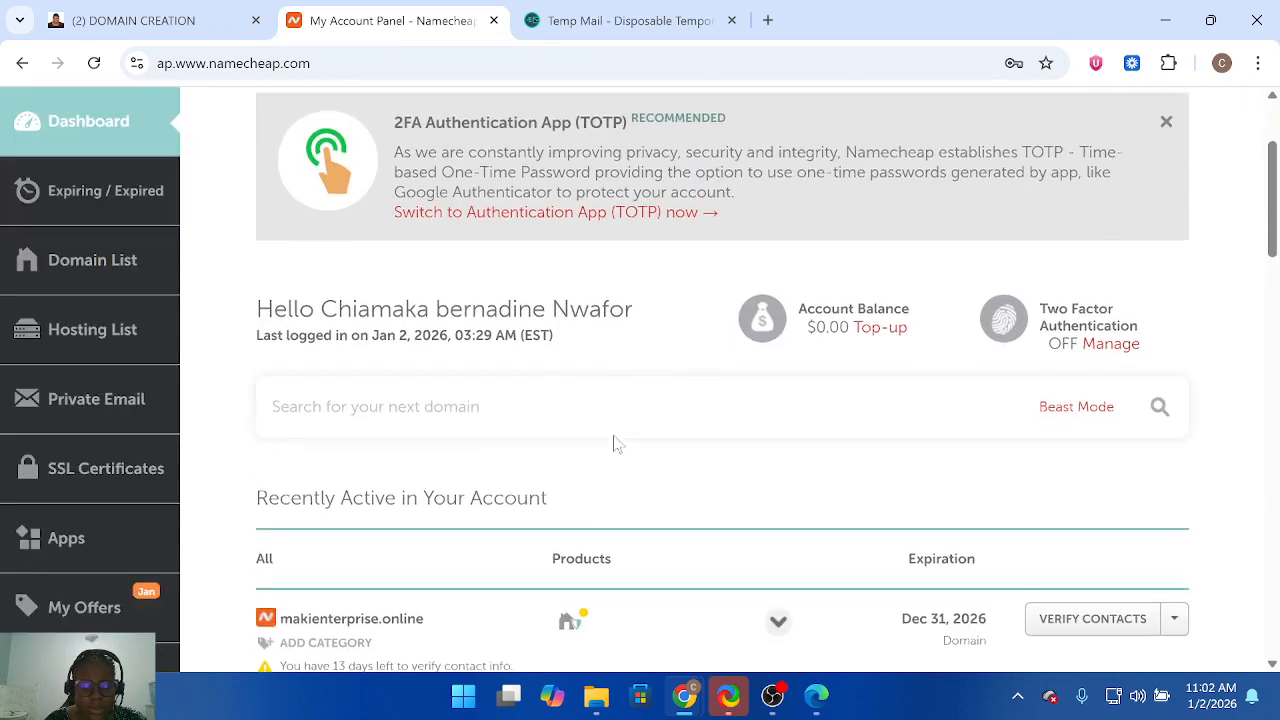
pyautogui.scroll(2, 617, 443)
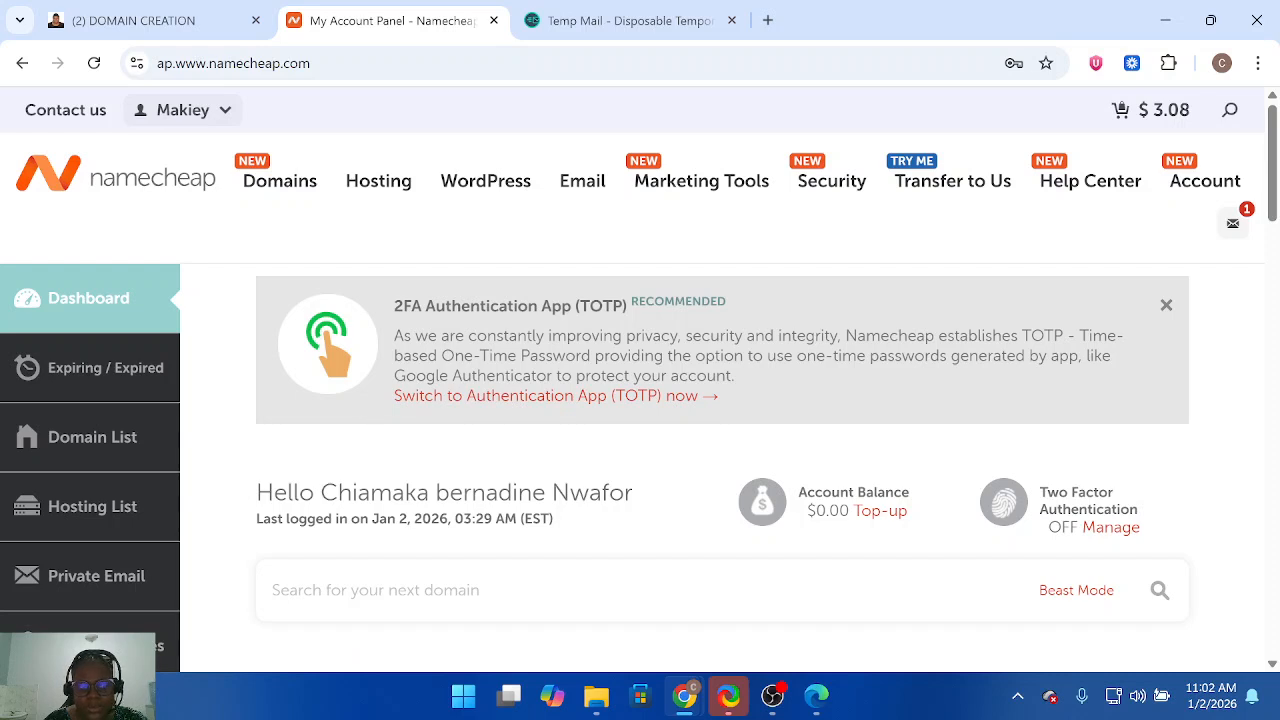
pyautogui.scroll(-1, 788, 436)
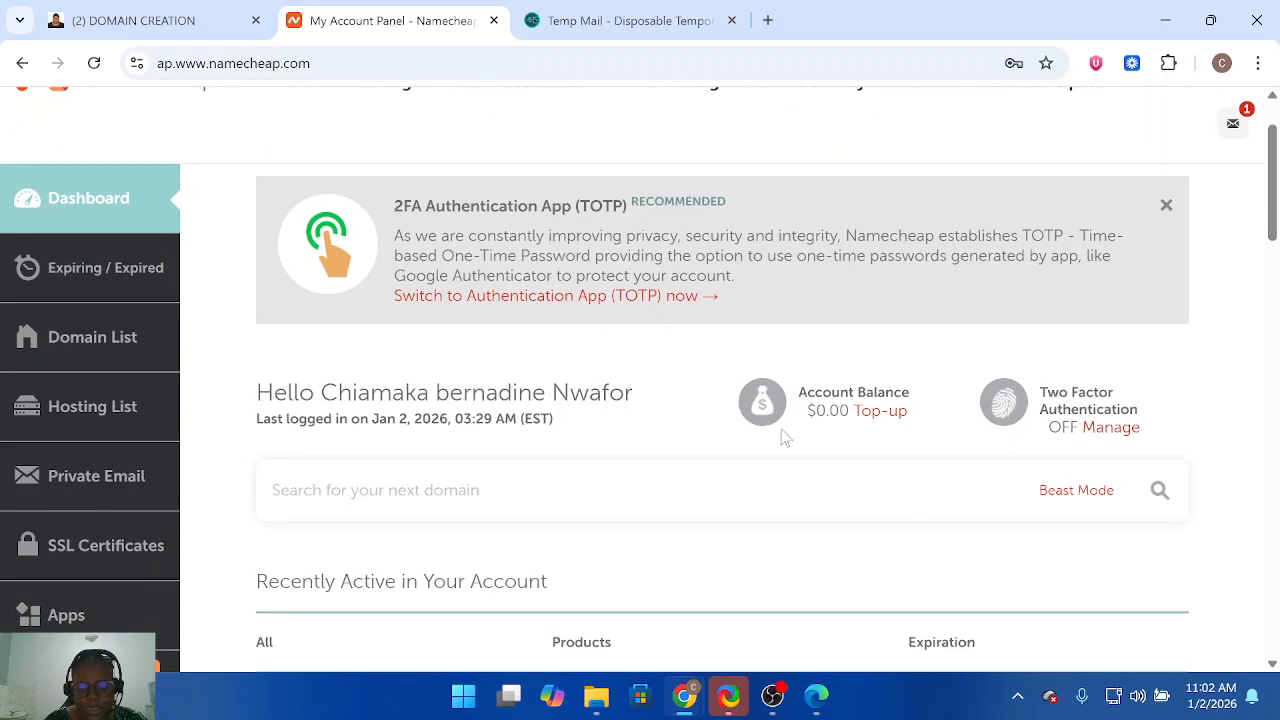
# Step: Open the TOTP Two-Factor Authentication settings, look over the page, then return to OBS Studio
pyautogui.click(529, 298)
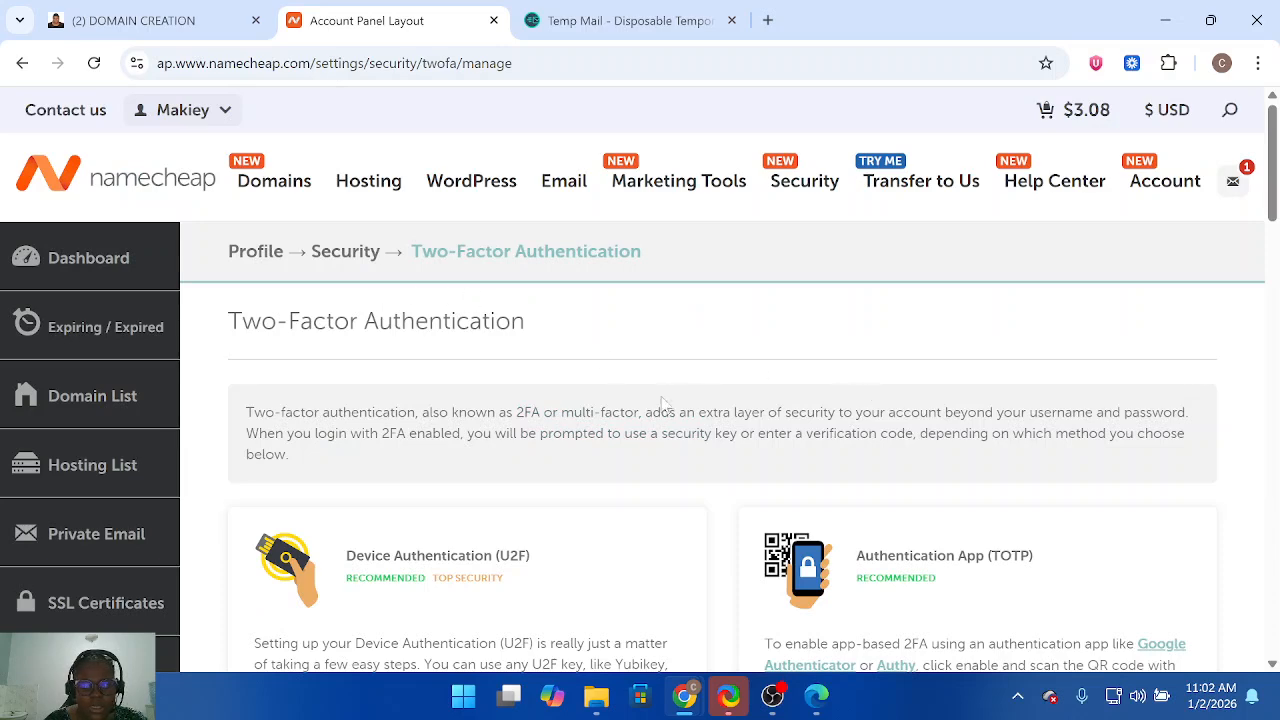
pyautogui.scroll(-2, 720, 400)
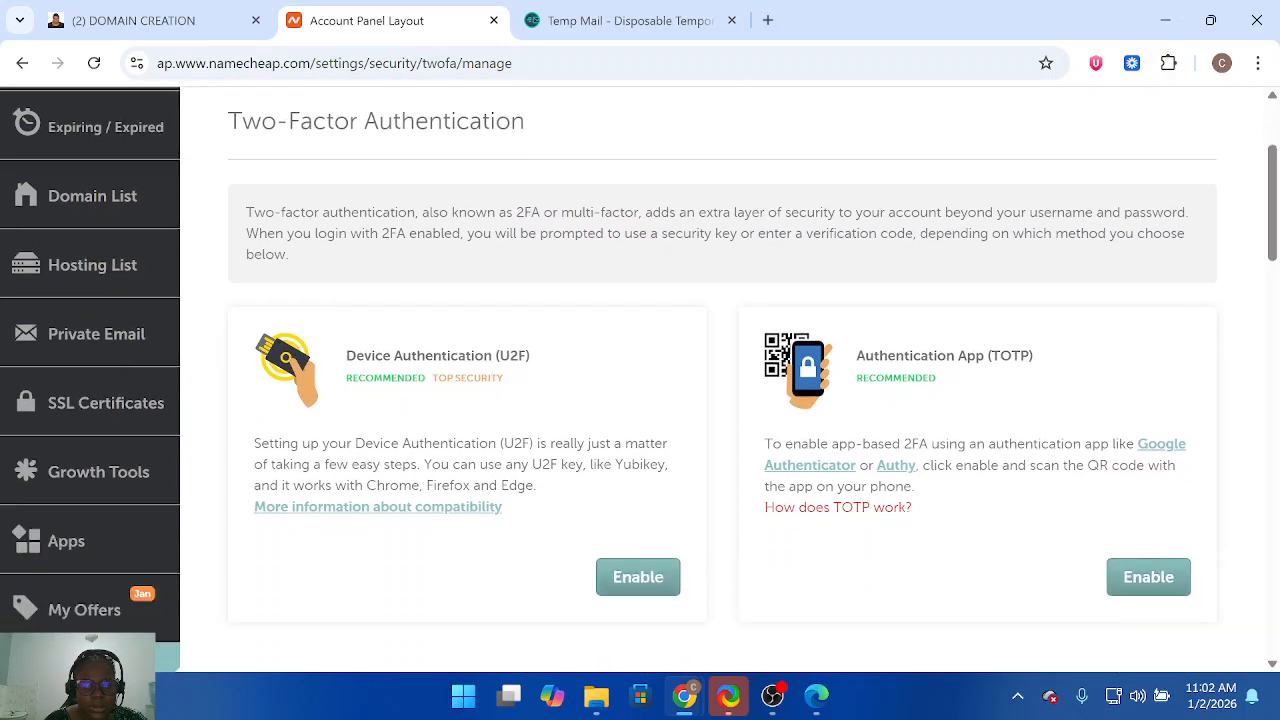
pyautogui.scroll(1, 733, 443)
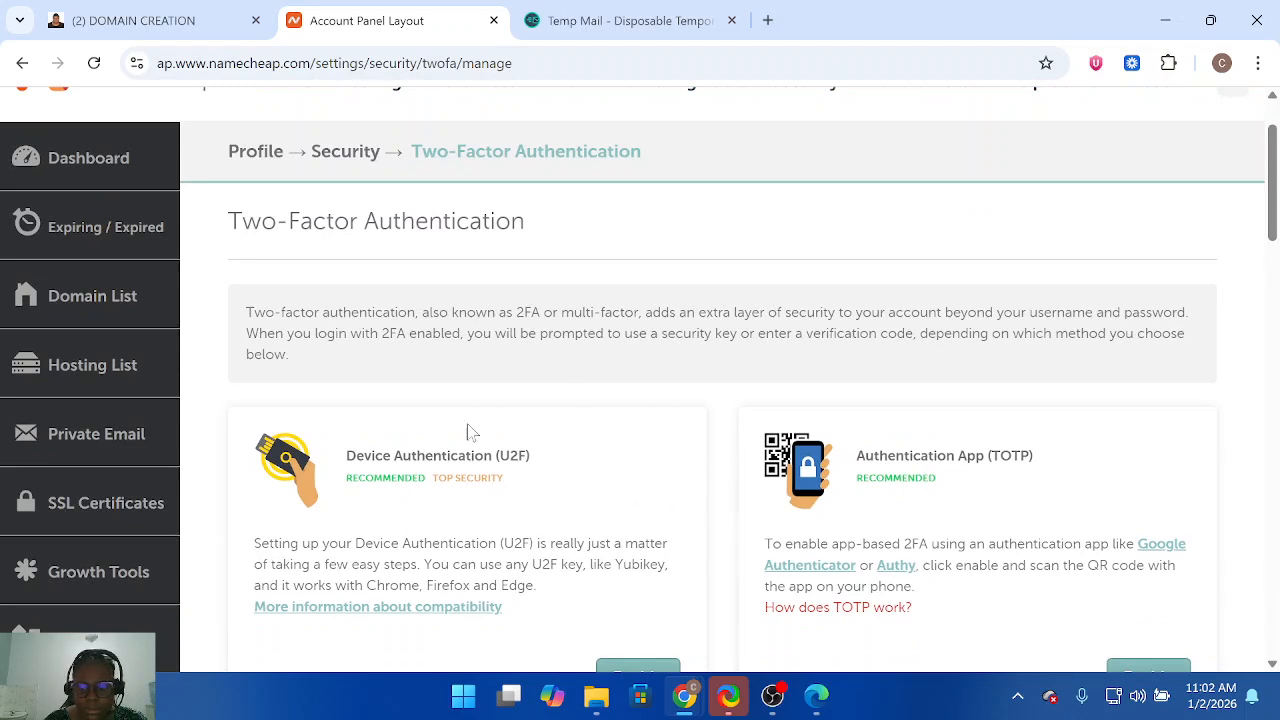
pyautogui.click(773, 695)
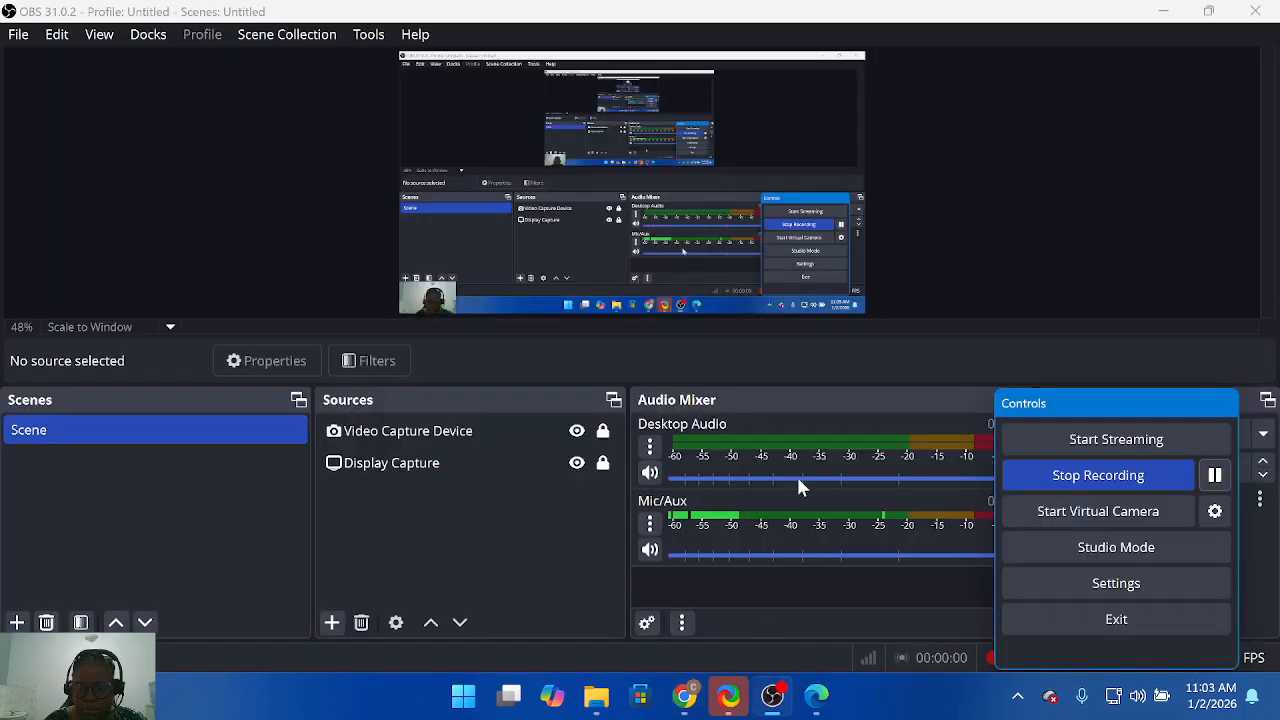